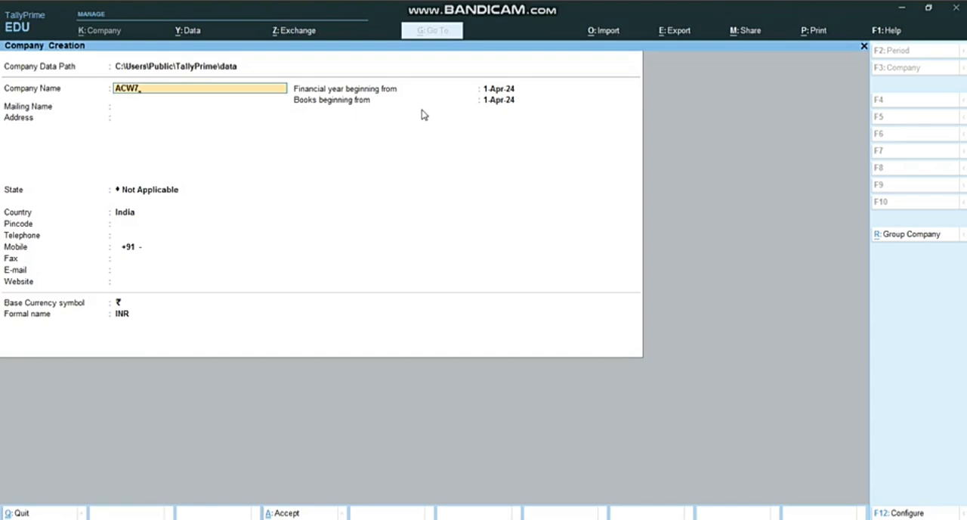
# Create the company ACW7 with the mailing name ACW7 and Gujarat as its state, using the default financial year and currency
pyautogui.press('Return')
pyautogui.press('Return')
pyautogui.press('Return')
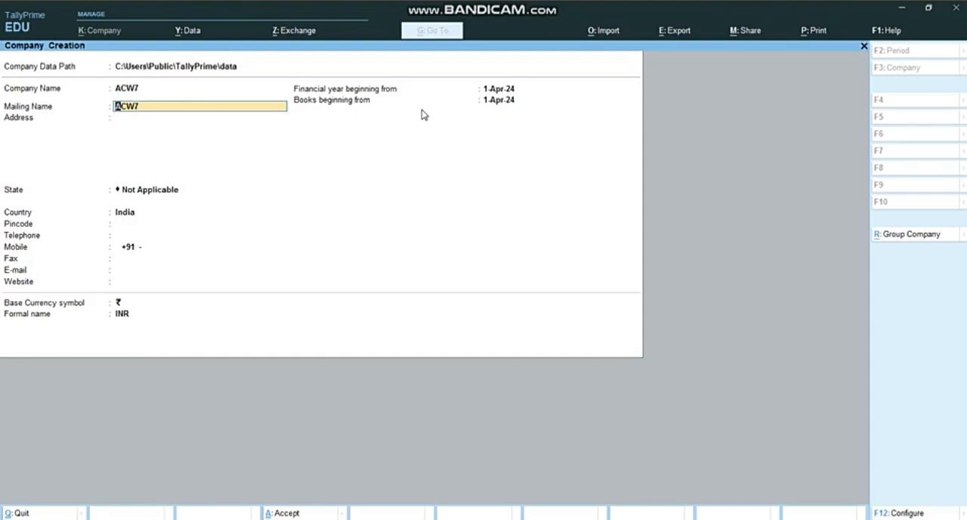
pyautogui.press('Return')
pyautogui.press('BackSpace')
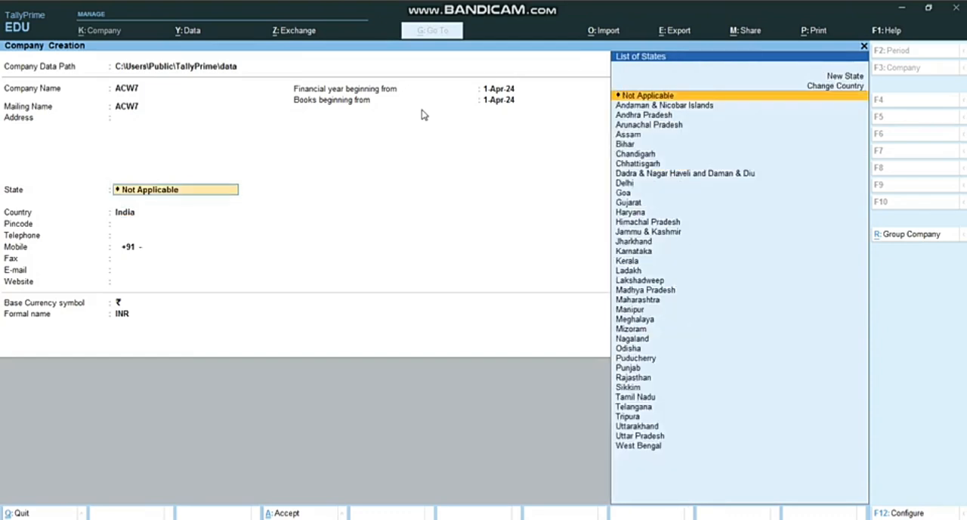
pyautogui.write('GUJ')
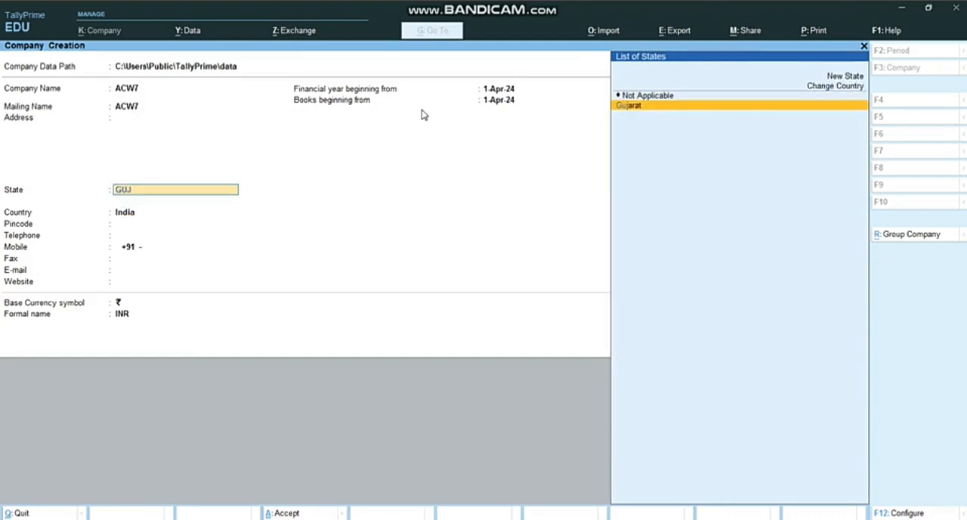
pyautogui.press('Return')
pyautogui.press('Return')
pyautogui.press('Return')
pyautogui.press('Return')
pyautogui.press('Return')
pyautogui.press('Return')
pyautogui.press('Return')
pyautogui.press('Return')
pyautogui.press('Return')
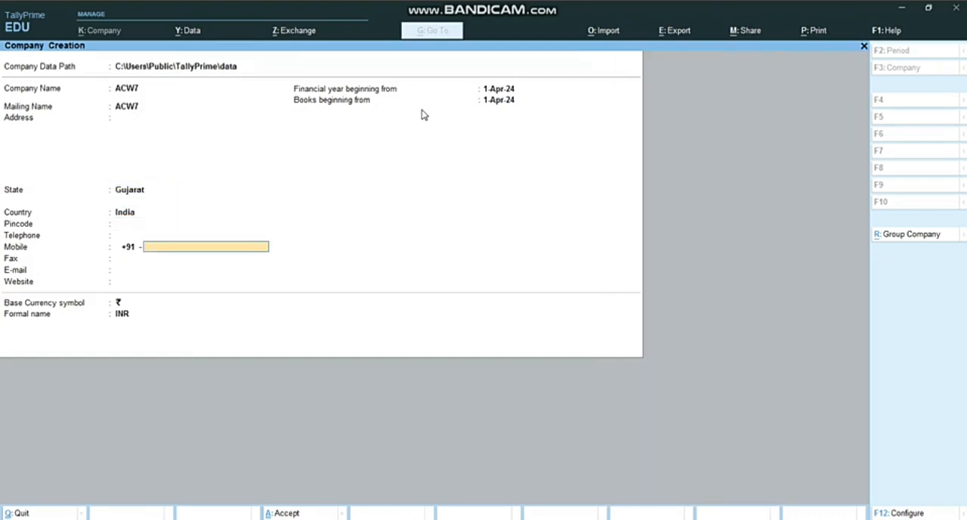
pyautogui.press('Return')
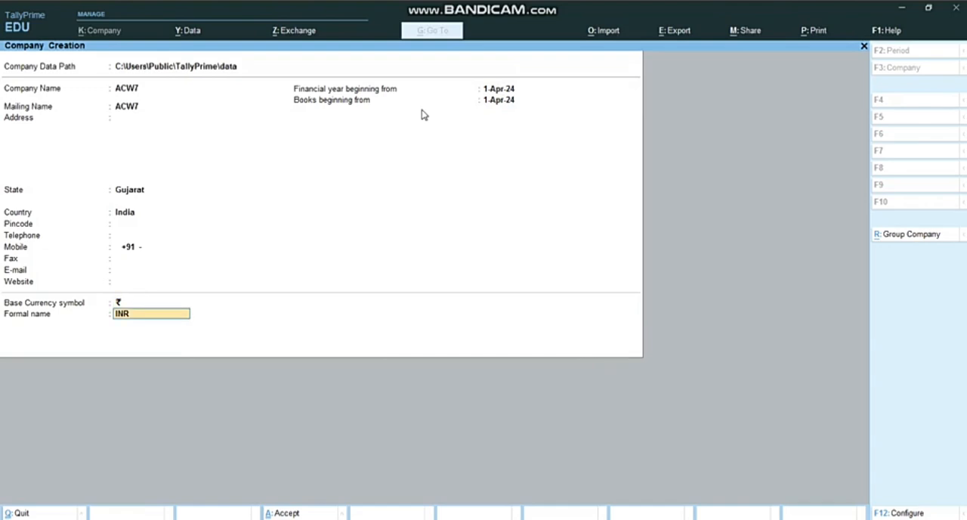
pyautogui.press('Return')
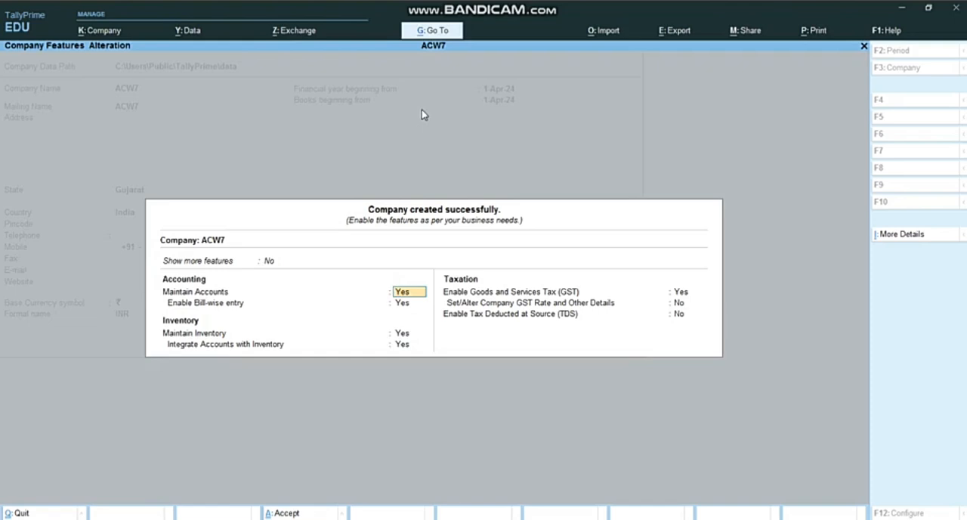
# Close the company features screen for ACW7 and return to the Gateway of Tally
pyautogui.press('BackSpace')
pyautogui.press('Escape')
pyautogui.press('y')
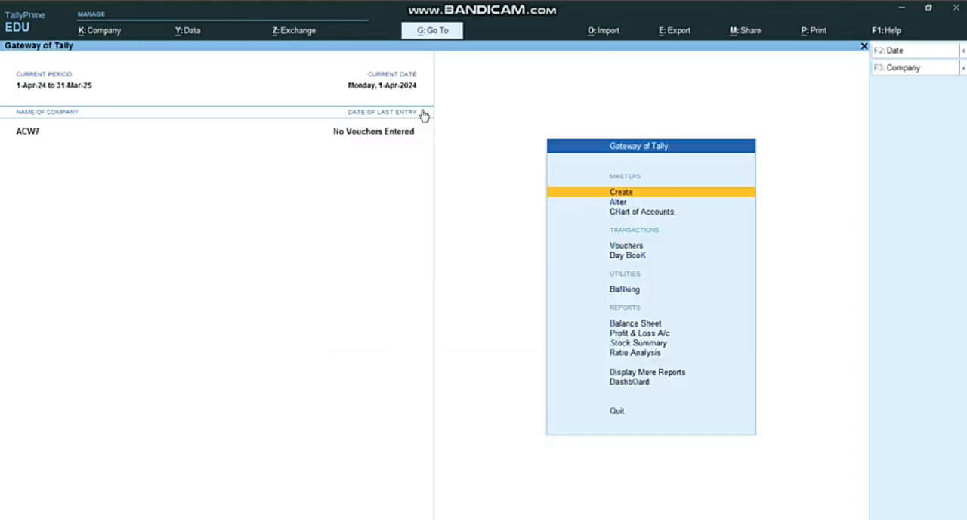
# Consult the Assignment 7 document in Word, and start a receipt voucher in TallyPrime with Cash as the account
pyautogui.press('Down')
pyautogui.press('Up')
pyautogui.hotkey('alt', 'Tab')
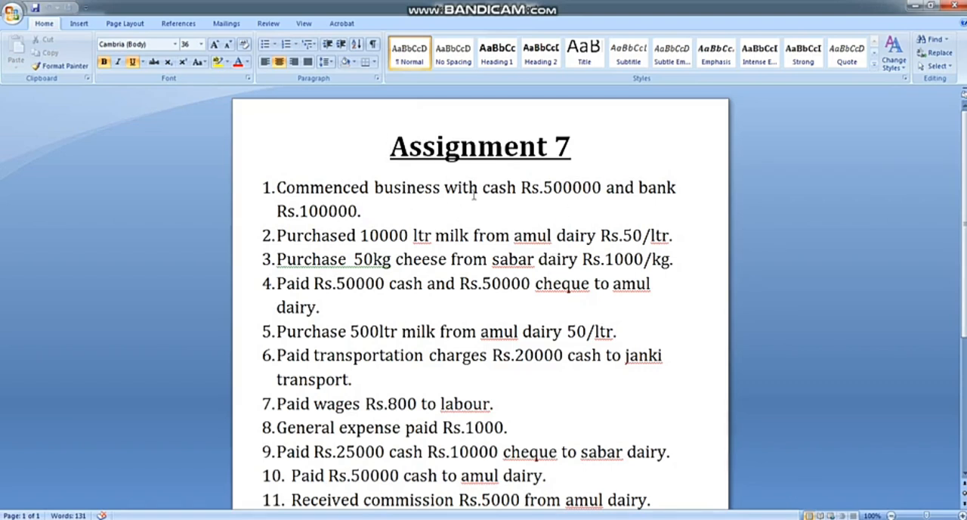
pyautogui.hotkey('alt', 'Tab')
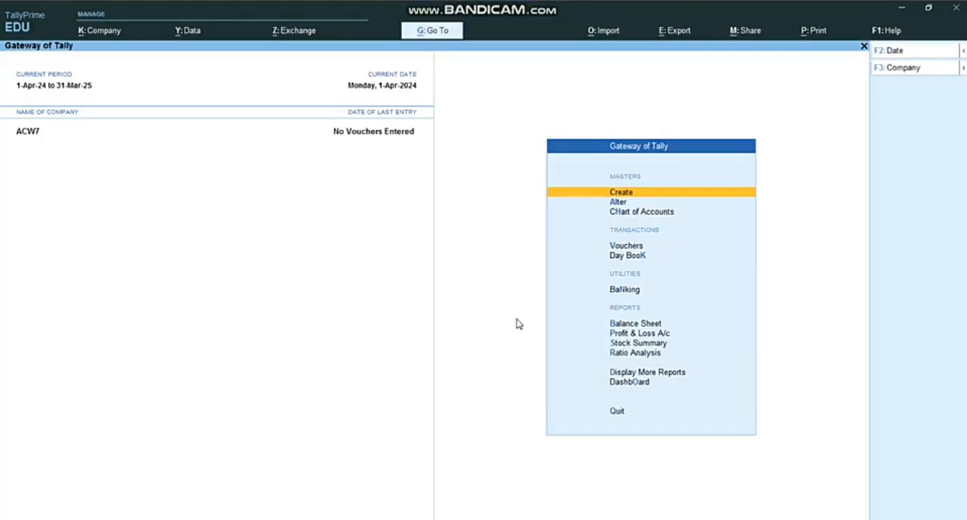
pyautogui.press('Down')
pyautogui.press('Down')
pyautogui.press('Down')
pyautogui.press('Down')
pyautogui.press('Up')
pyautogui.press('Return')
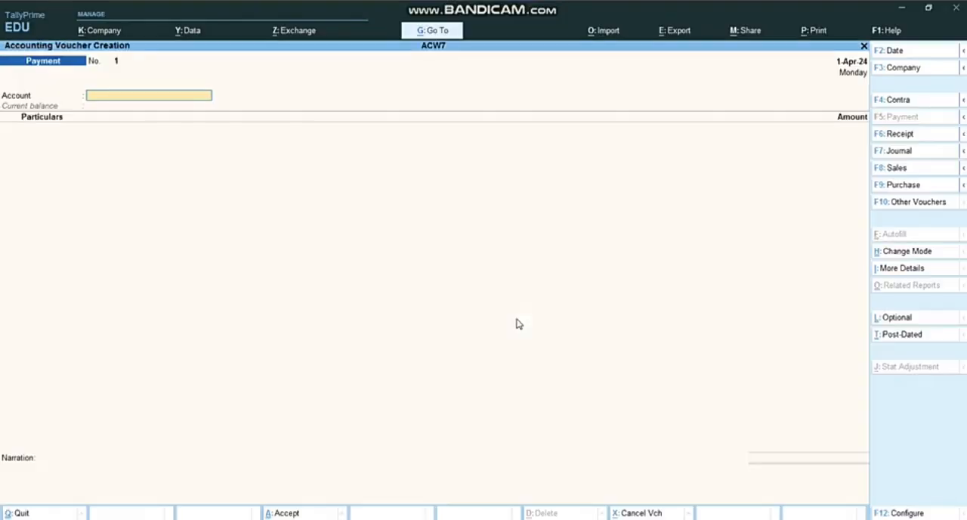
pyautogui.click(912, 136)
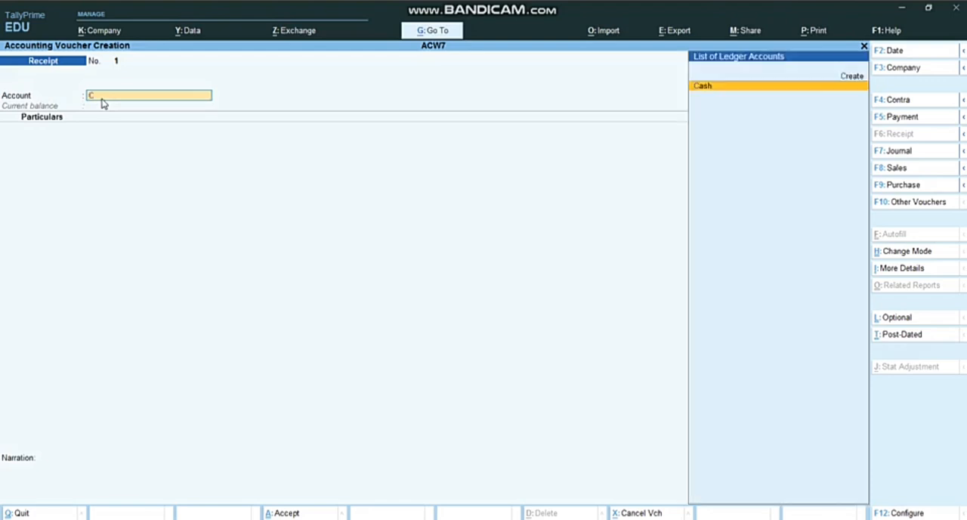
pyautogui.press('Return')
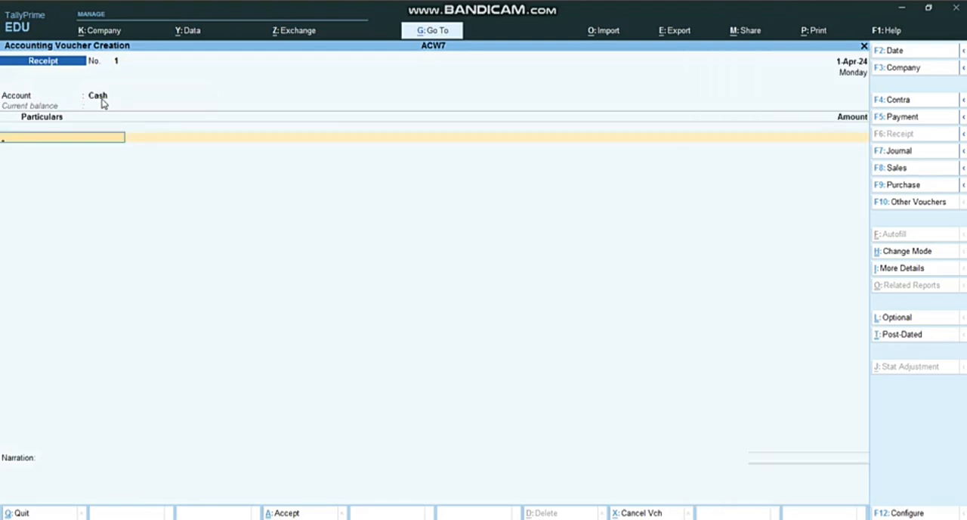
# Create a ledger named CAPITAL under Capital Account for the receipt's particulars
pyautogui.hotkey('alt', 'c')
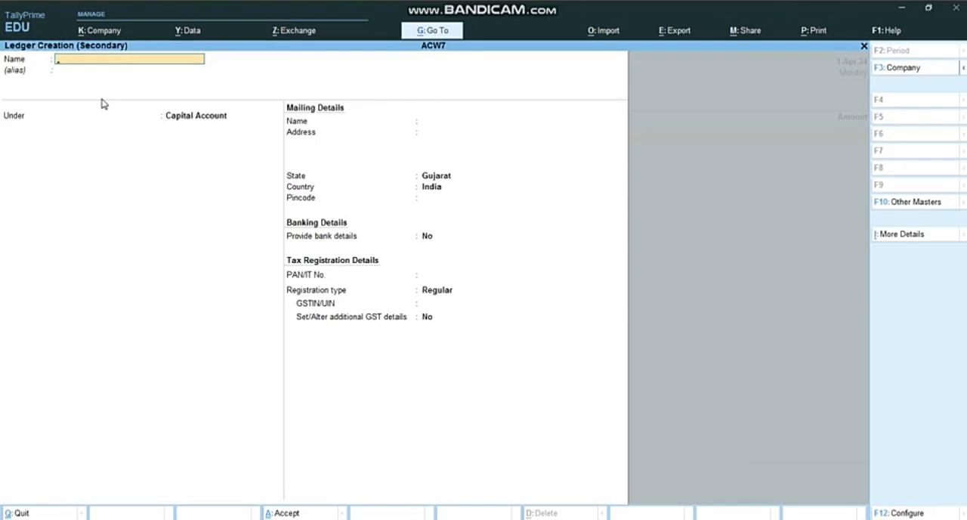
pyautogui.write('CAPITTAL')
pyautogui.press('Return')
pyautogui.press('BackSpace')
pyautogui.write('CAPITAL')
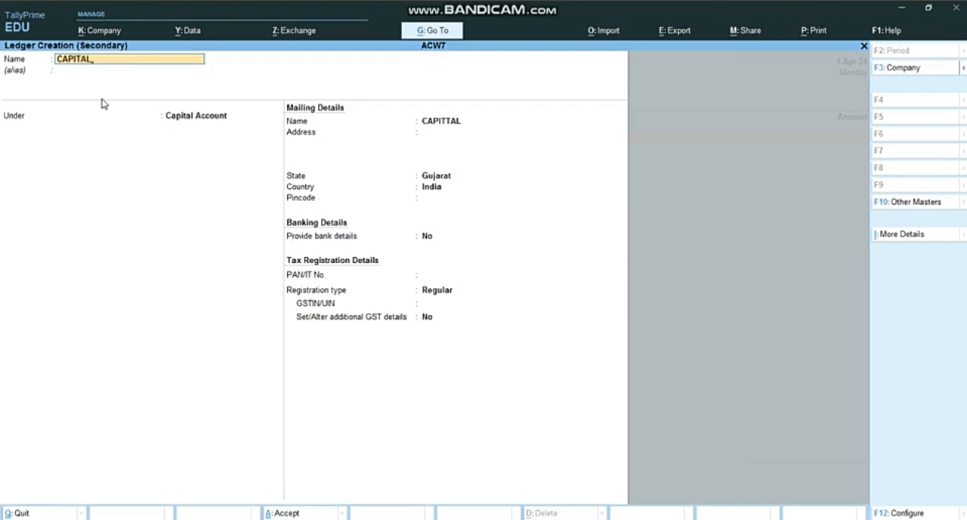
pyautogui.press('Return')
pyautogui.press('Return')
pyautogui.press('Return')
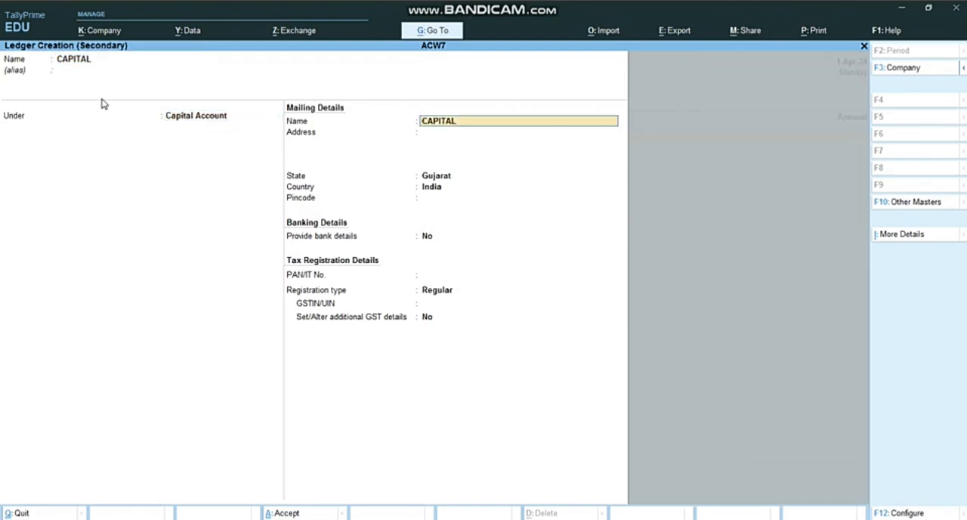
pyautogui.press('Return')
pyautogui.press('Return')
pyautogui.press('Return')
pyautogui.press('Return')
pyautogui.press('Return')
pyautogui.press('Return')
pyautogui.press('Return')
pyautogui.press('Return')
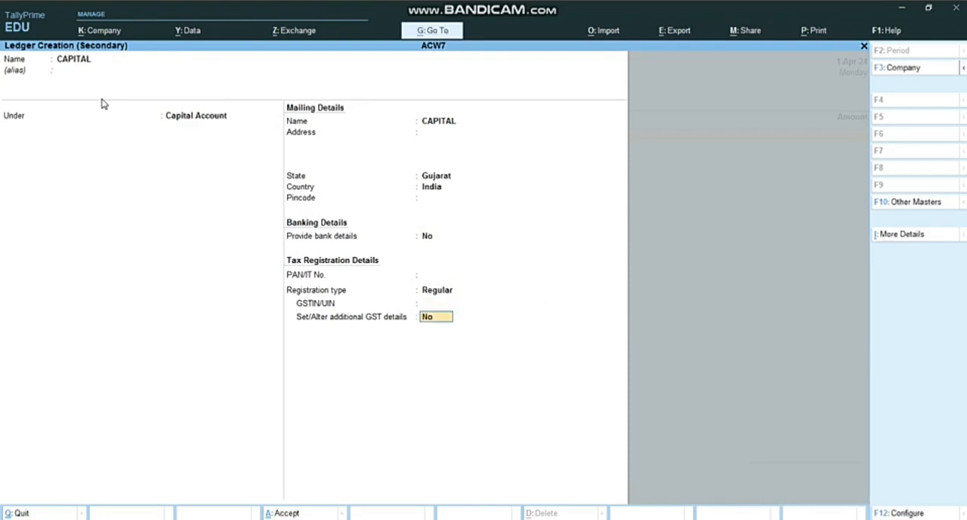
pyautogui.press('Return')
pyautogui.press('Return')
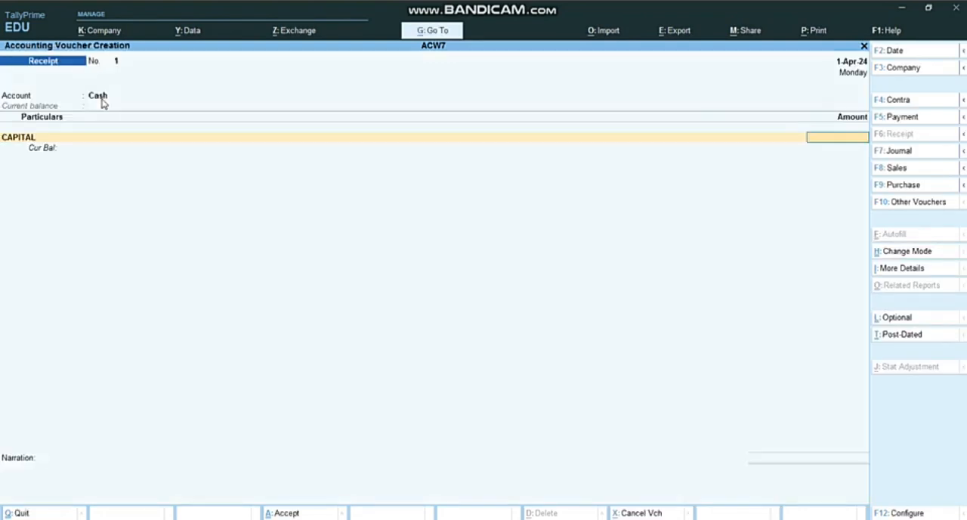
# Enter 5,00,000 as the CAPITAL amount and save the cash receipt voucher without a narration
pyautogui.hotkey('alt', 'Tab')
pyautogui.hotkey('alt', 'Tab')
pyautogui.write('5,00,00000')
pyautogui.press('Return')
pyautogui.press('Return')
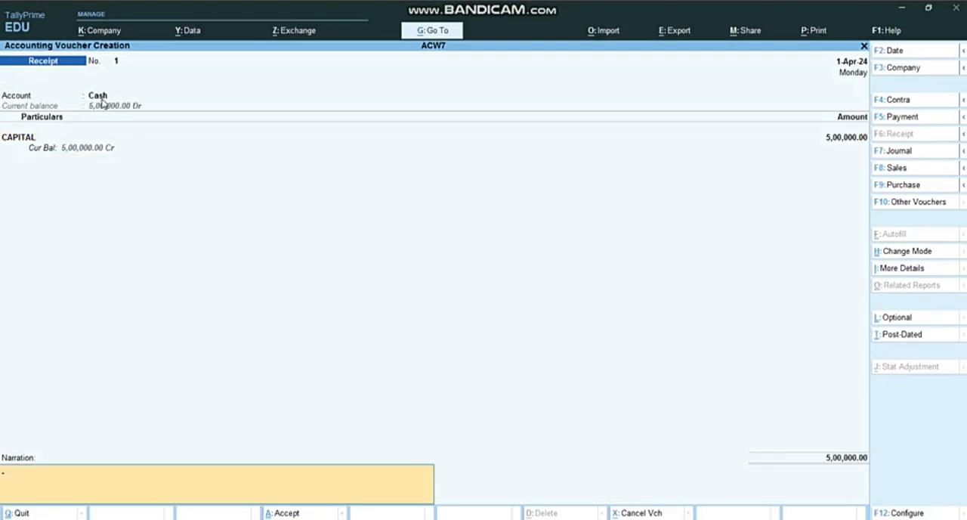
pyautogui.press('Return')
pyautogui.press('Return')
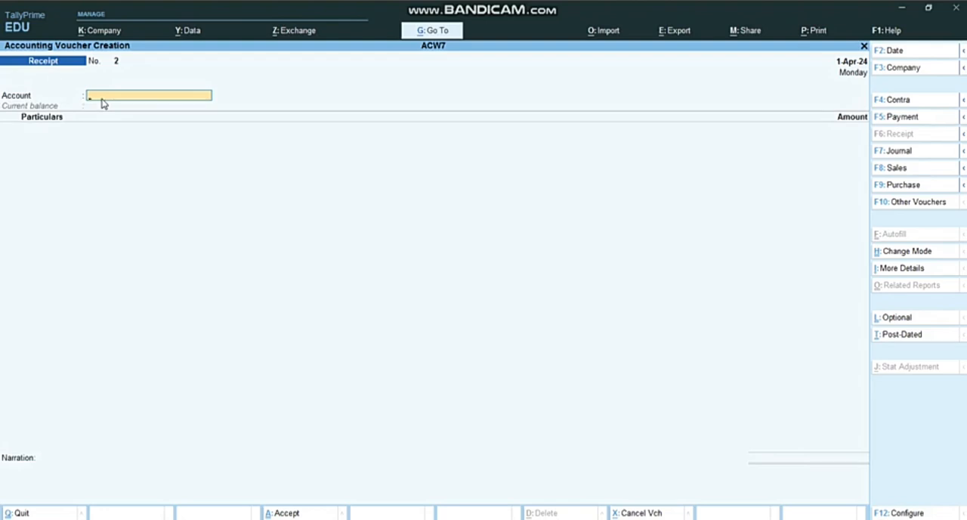
# Create a ledger named SBI BANK under Bank Accounts as the account of the second receipt voucher
pyautogui.hotkey('alt', 'c')
pyautogui.write('SBI')
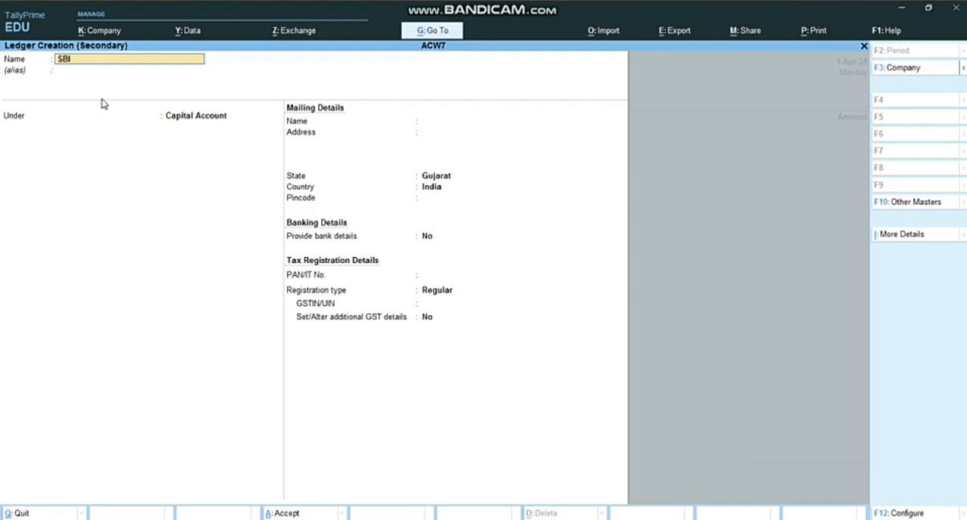
pyautogui.write('BANK')
pyautogui.press('Return')
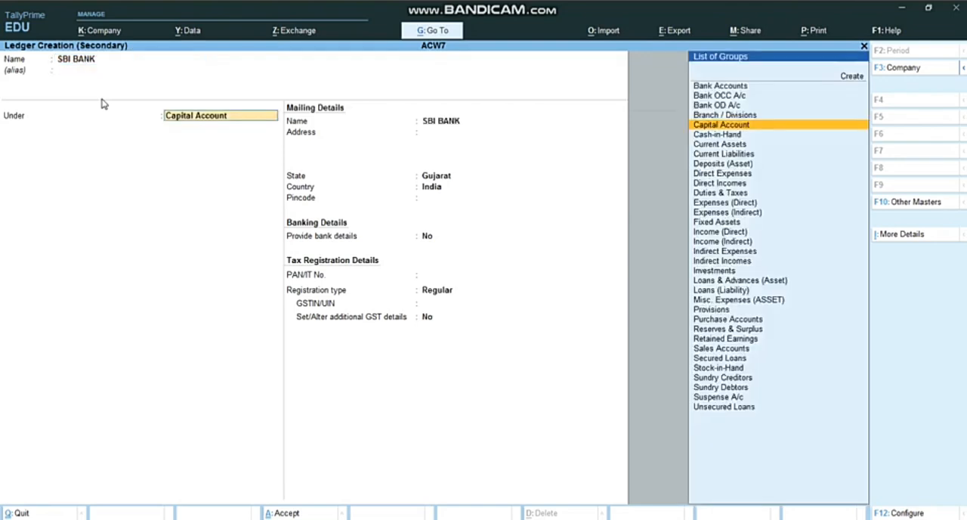
pyautogui.write('BA')
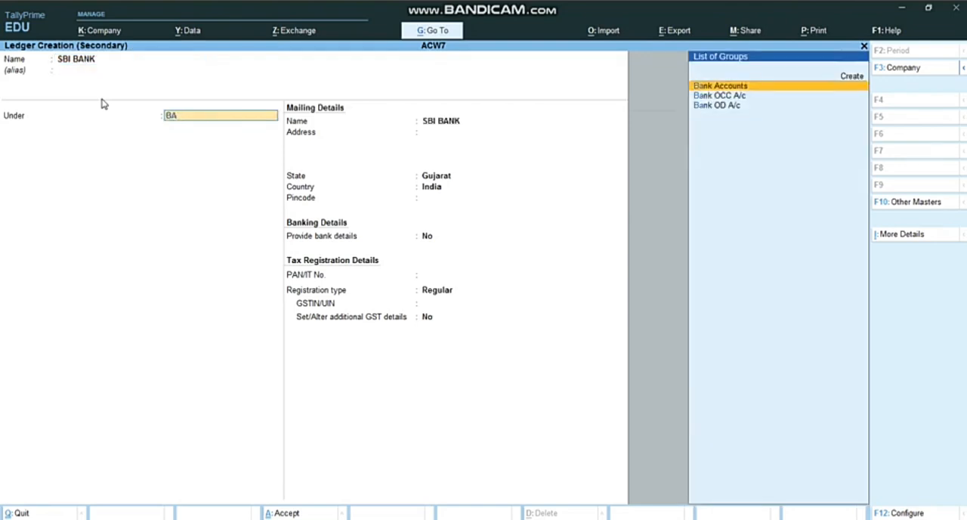
pyautogui.press('Return')
pyautogui.press('Return')
pyautogui.press('Return')
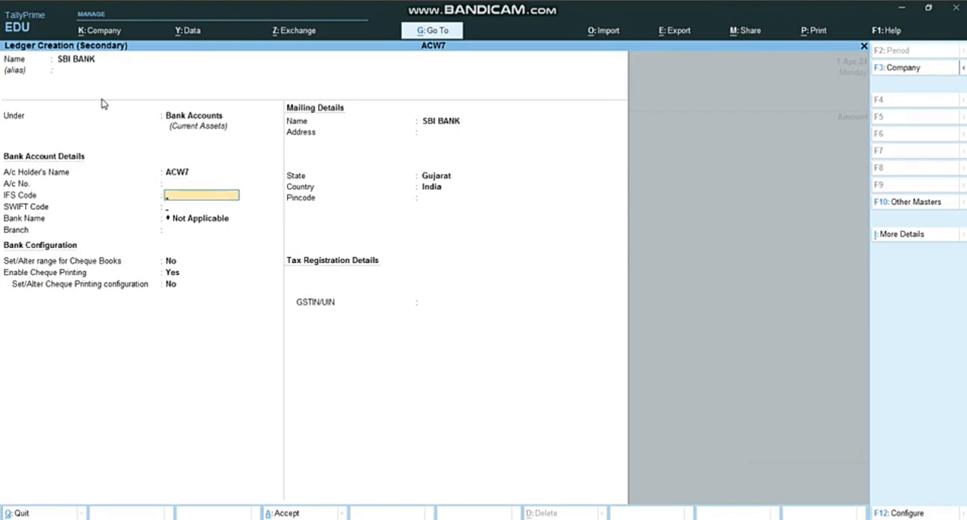
pyautogui.press('Return')
pyautogui.press('Return')
pyautogui.press('Return')
pyautogui.press('Return')
pyautogui.press('Return')
pyautogui.press('Return')
pyautogui.press('Return')
pyautogui.press('Return')
pyautogui.press('Return')
pyautogui.press('Return')
pyautogui.press('Return')
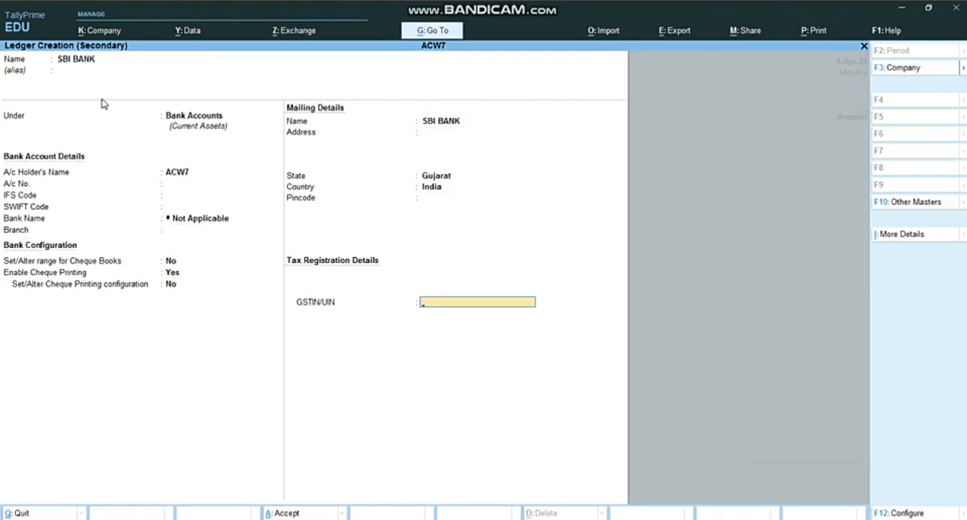
pyautogui.press('Return')
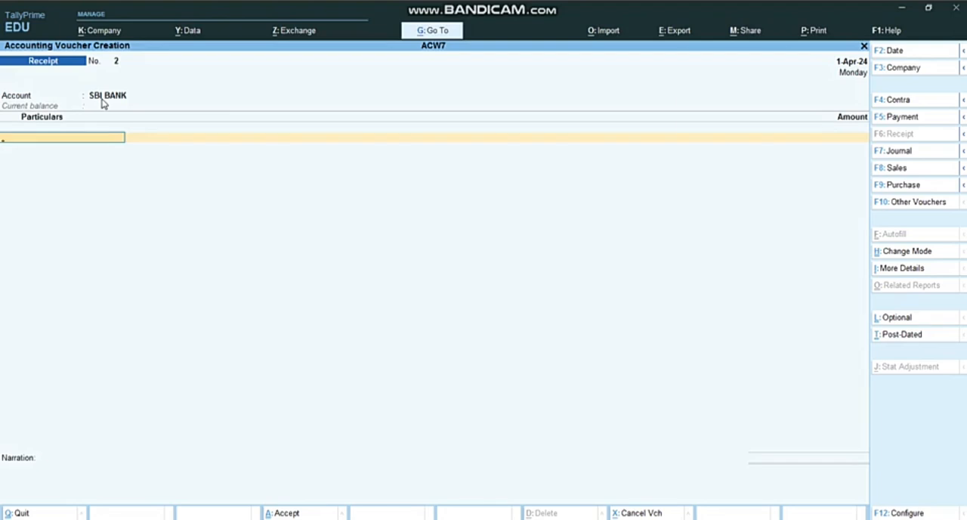
# Credit CAPITAL with 1,00,000 in the SBI BANK receipt voucher and save it without a narration
pyautogui.write('CAP')
pyautogui.press('Return')
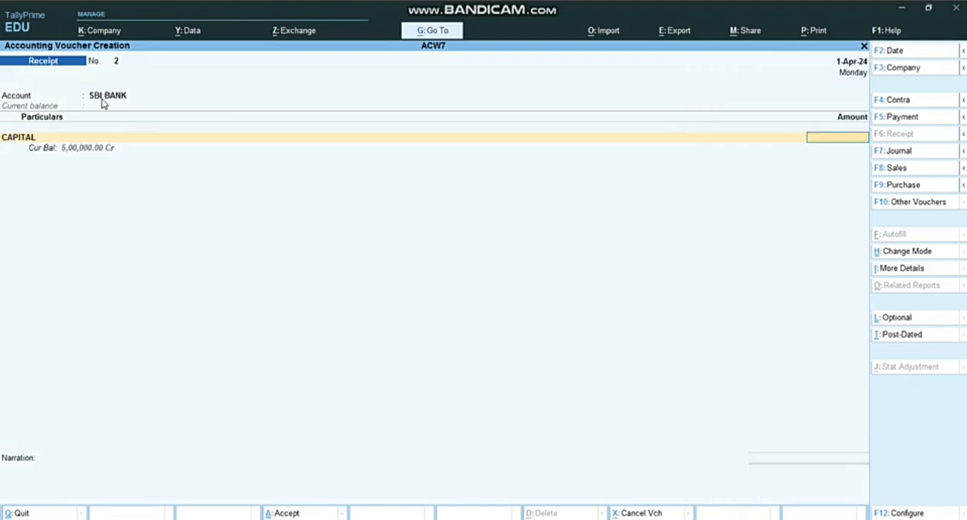
pyautogui.write('100000')
pyautogui.press('Return')
pyautogui.press('Return')
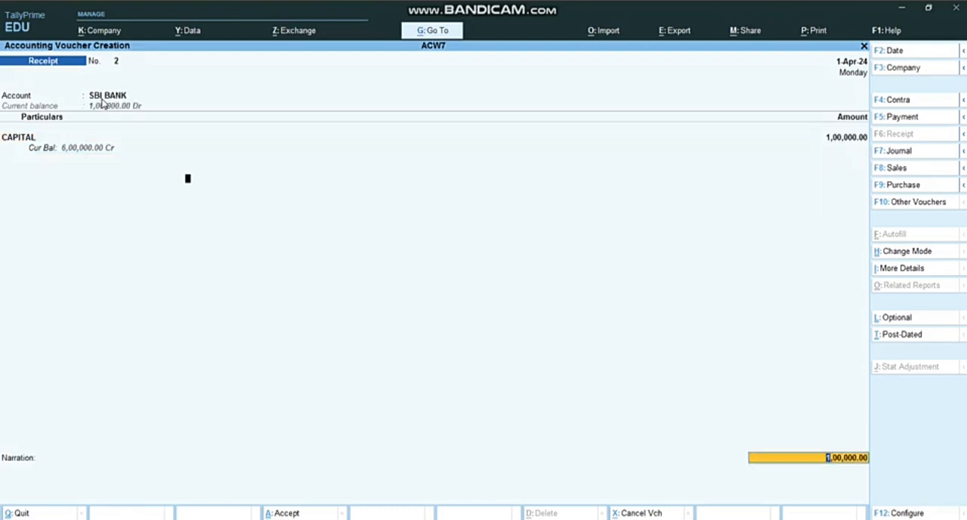
pyautogui.press('Return')
pyautogui.press('Return')
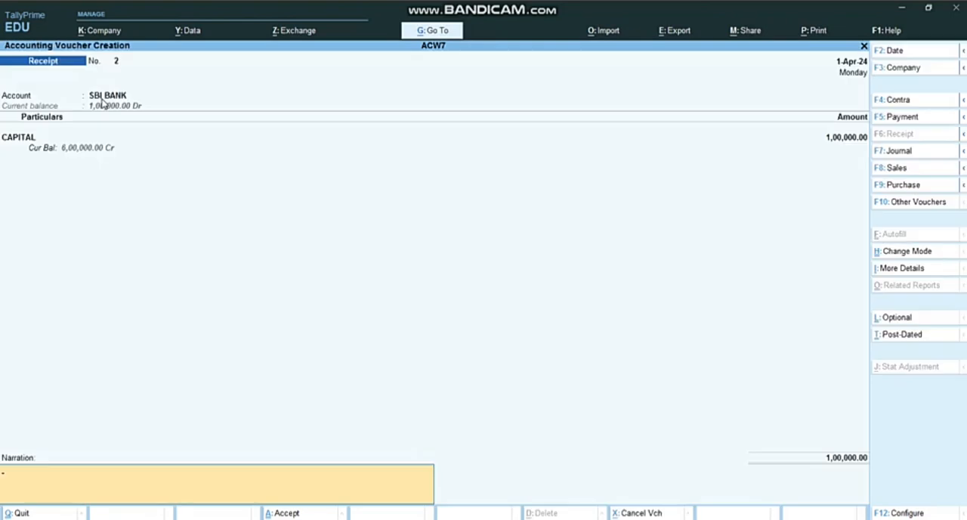
pyautogui.press('Return')
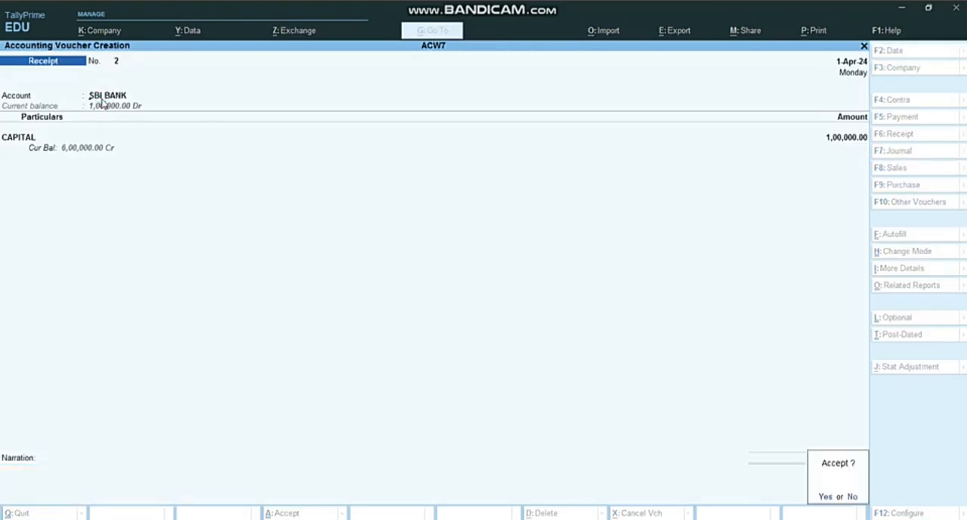
pyautogui.press('Return')
# Check the next transaction in the Word assignment, and start a purchase voucher in TallyPrime with supplier invoice number 14 dated 1-Apr-24
pyautogui.hotkey('alt', 'Tab')
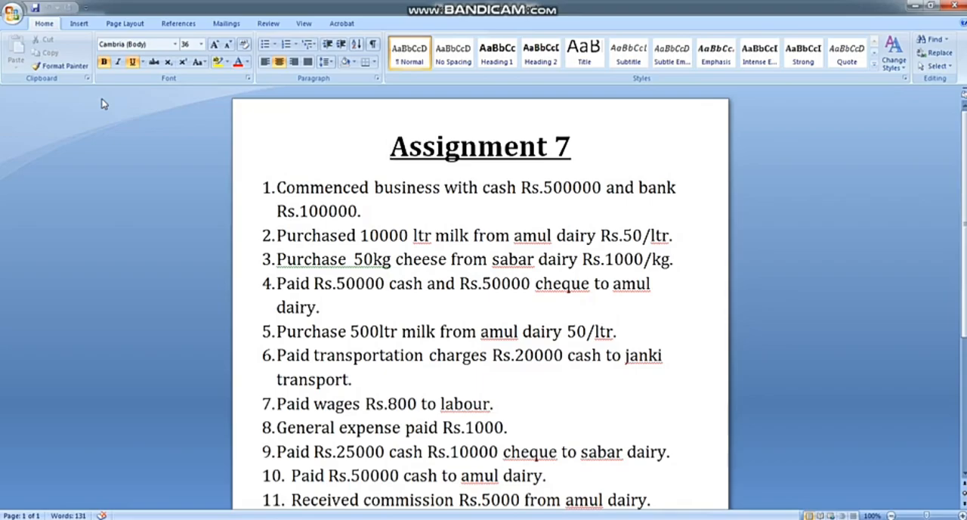
pyautogui.hotkey('alt', 'Tab')
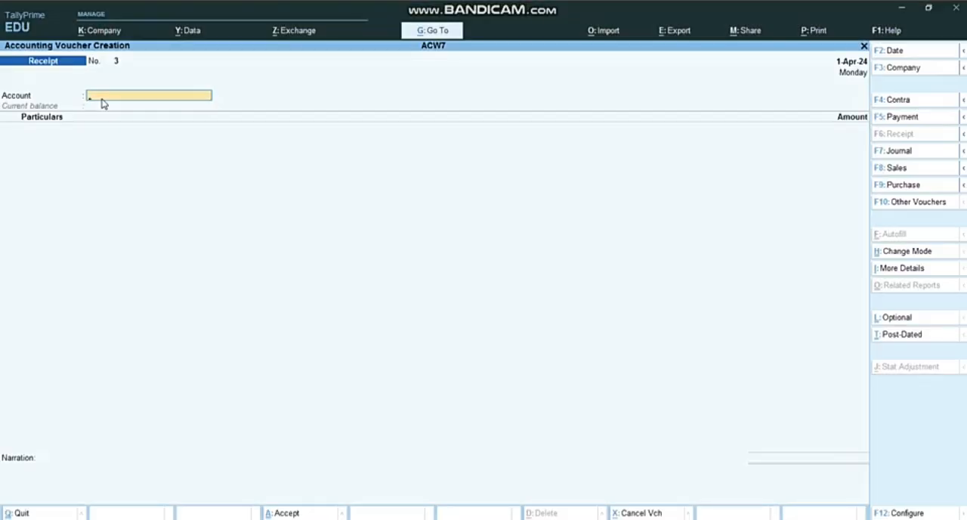
pyautogui.click(905, 186)
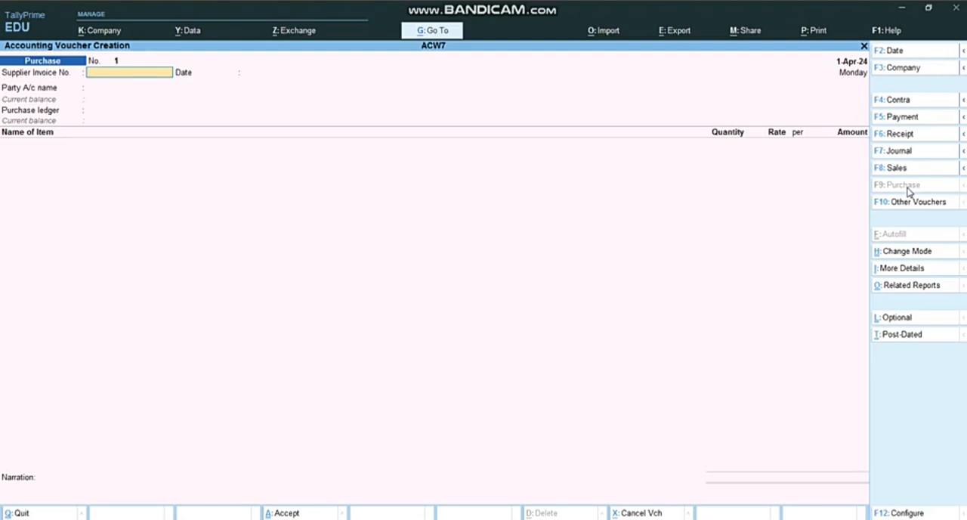
pyautogui.write('14')
pyautogui.press('Return')
pyautogui.press('Return')
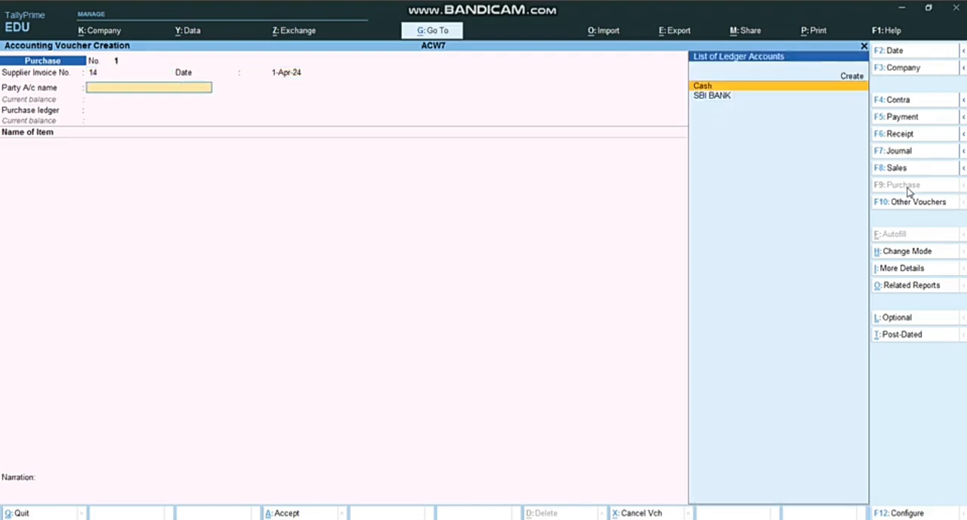
# Start a new ledger named AMUL DAIRY without an alias as the party account of the purchase voucher
pyautogui.press('alt')
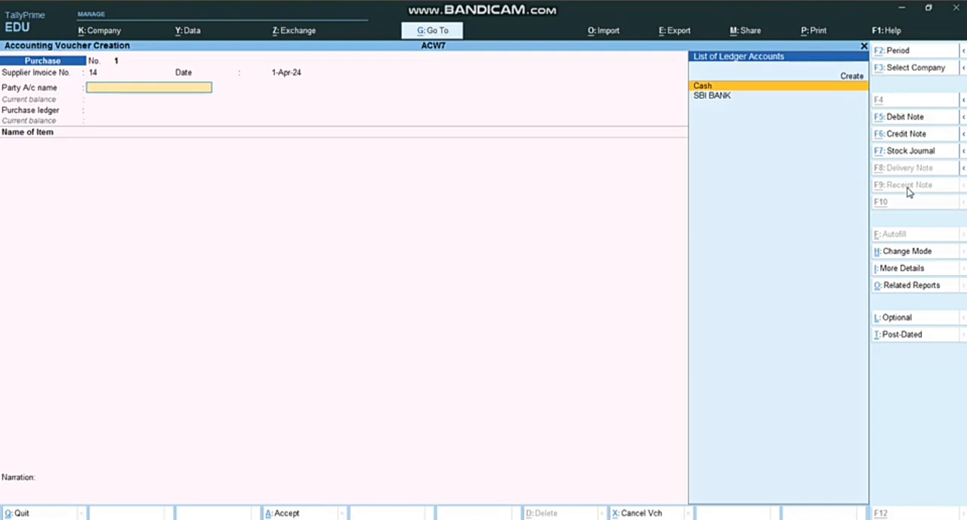
pyautogui.press('Up')
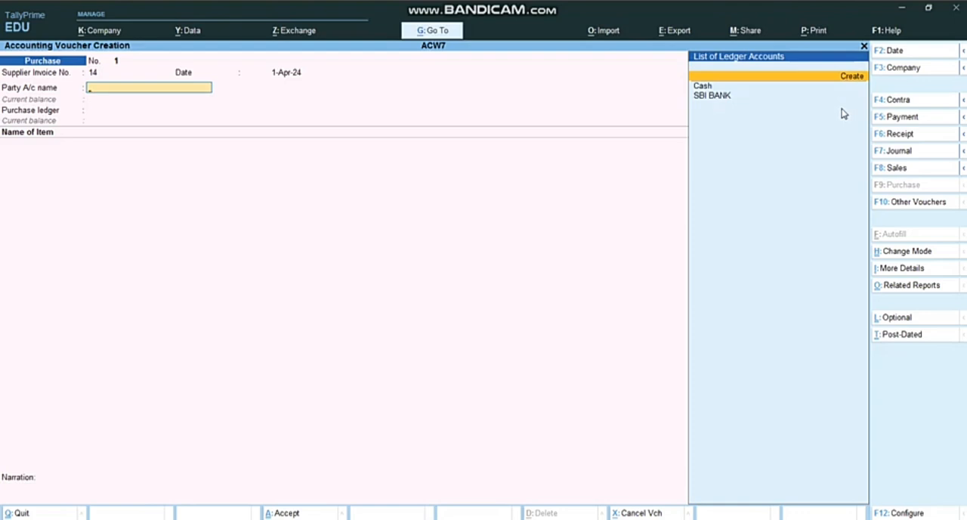
pyautogui.press('Return')
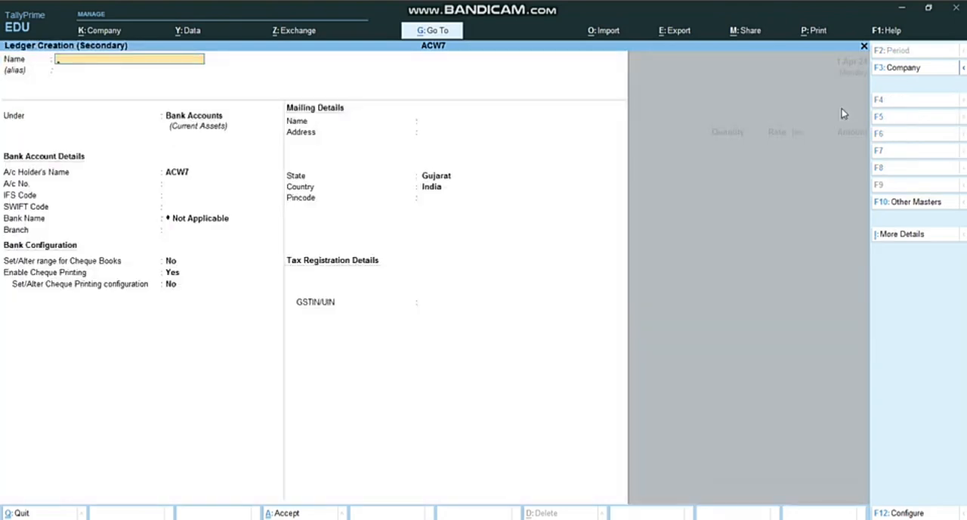
pyautogui.write('AMUL DAIRY')
pyautogui.press('Return')
pyautogui.press('Return')
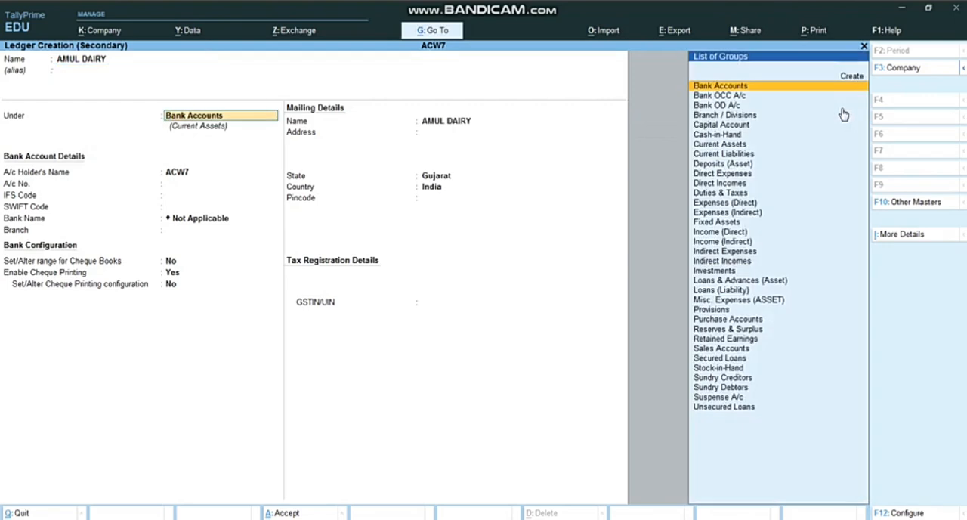
# Place the AMUL DAIRY ledger under Sundry Creditors and save it with the default mailing and tax details
pyautogui.write('C')
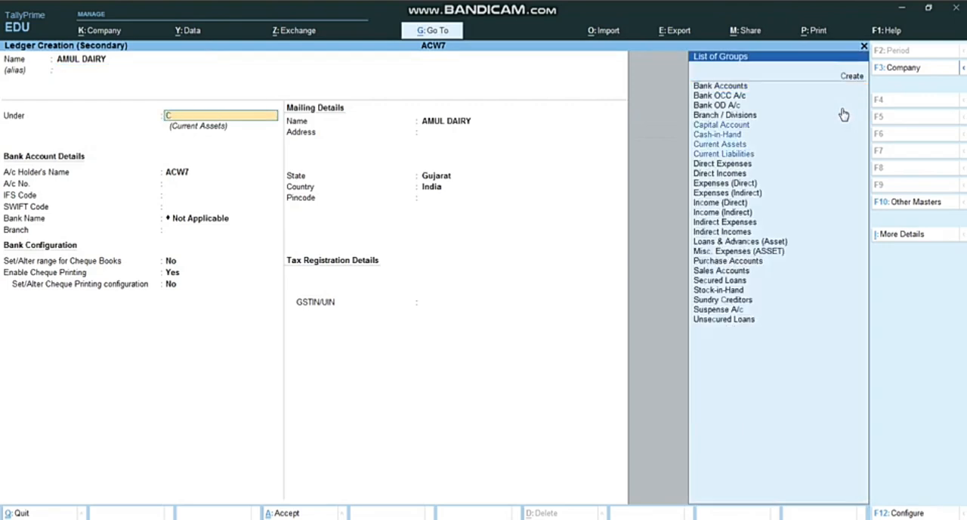
pyautogui.write('RE')
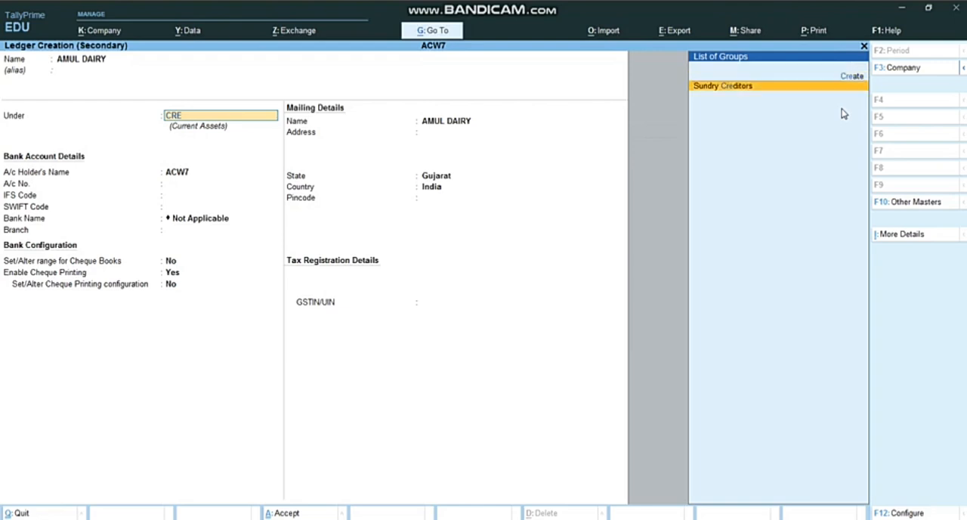
pyautogui.press('Return')
pyautogui.press('Return')
pyautogui.press('Return')
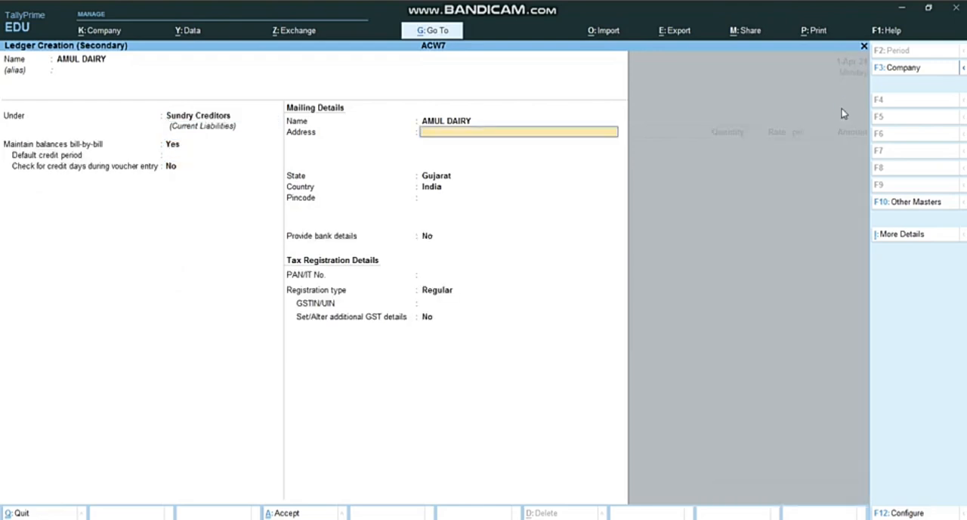
pyautogui.press('Return')
pyautogui.press('Return')
pyautogui.press('Return')
pyautogui.press('Return')
pyautogui.press('Return')
pyautogui.press('Return')
pyautogui.press('Return')
pyautogui.press('Return')
pyautogui.press('Return')
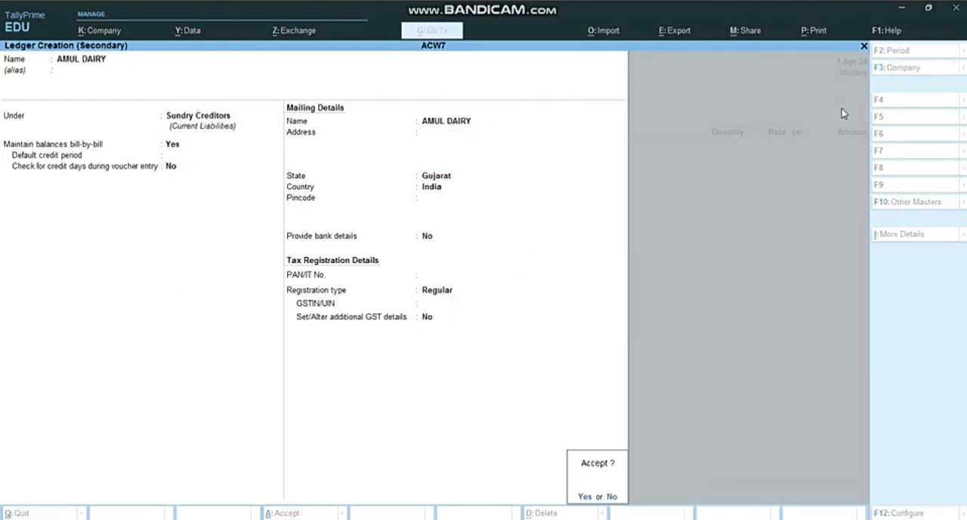
pyautogui.press('Return')
pyautogui.press('Return')
pyautogui.press('Return')
pyautogui.press('Return')
pyautogui.press('Return')
pyautogui.press('Return')
pyautogui.press('Return')
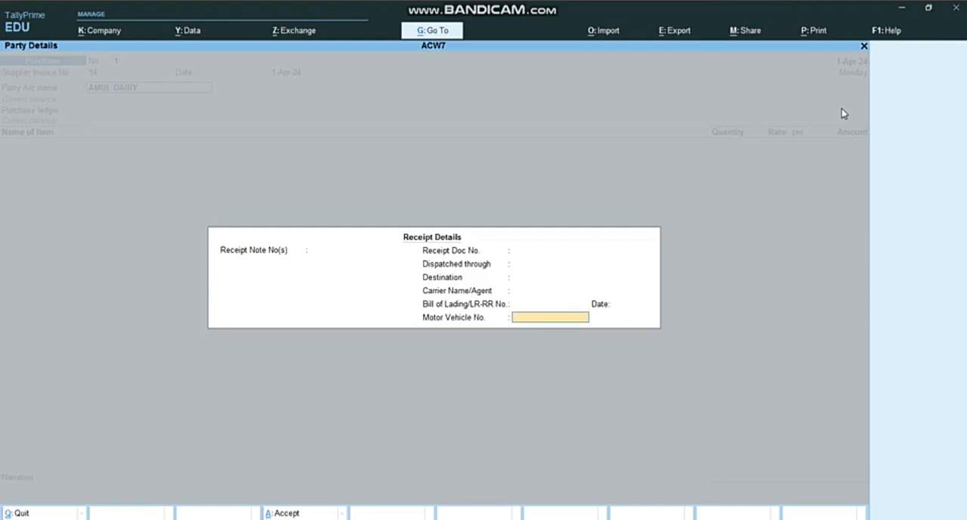
# Accept the purchase voucher's party details with the receipt details blank, and close the empty ledger creation form
pyautogui.press('Return')
pyautogui.press('Return')
pyautogui.press('Return')
pyautogui.press('Return')
pyautogui.press('Return')
pyautogui.press('Return')
pyautogui.press('Return')
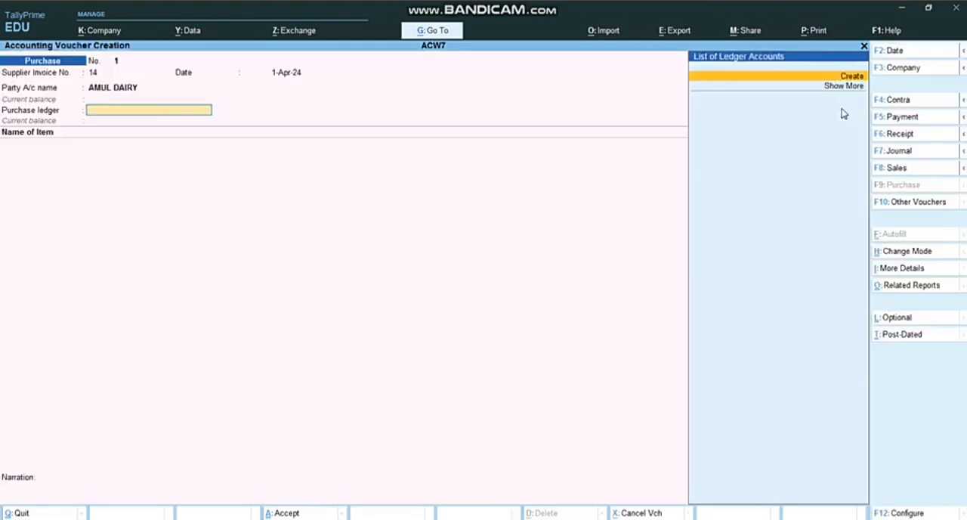
pyautogui.press('Escape')
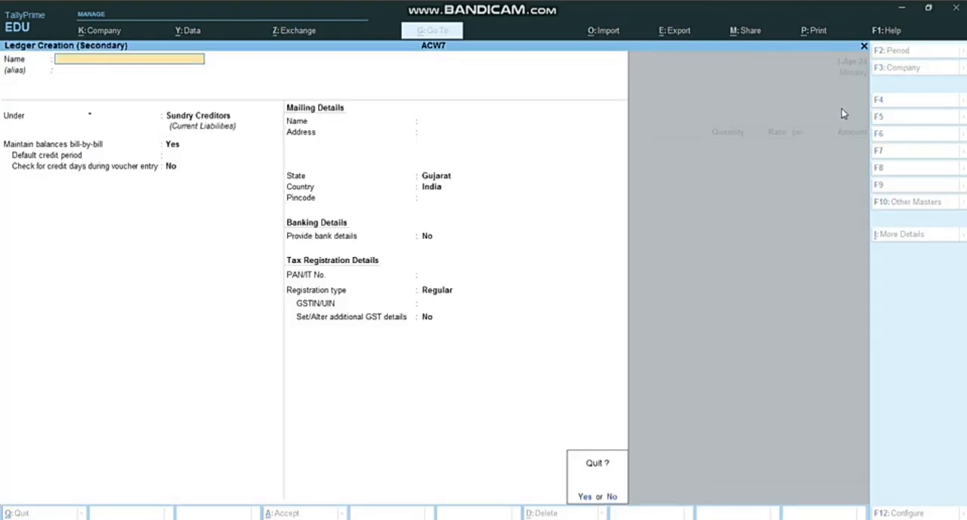
pyautogui.press('Return')
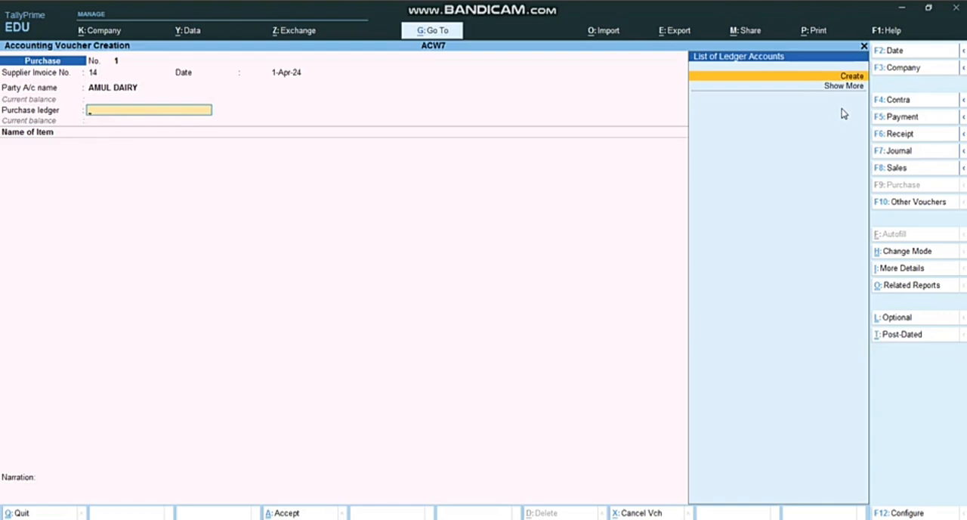
# Create a ledger named PURCHASE under Purchase Accounts as the purchase ledger of the voucher
pyautogui.press('Return')
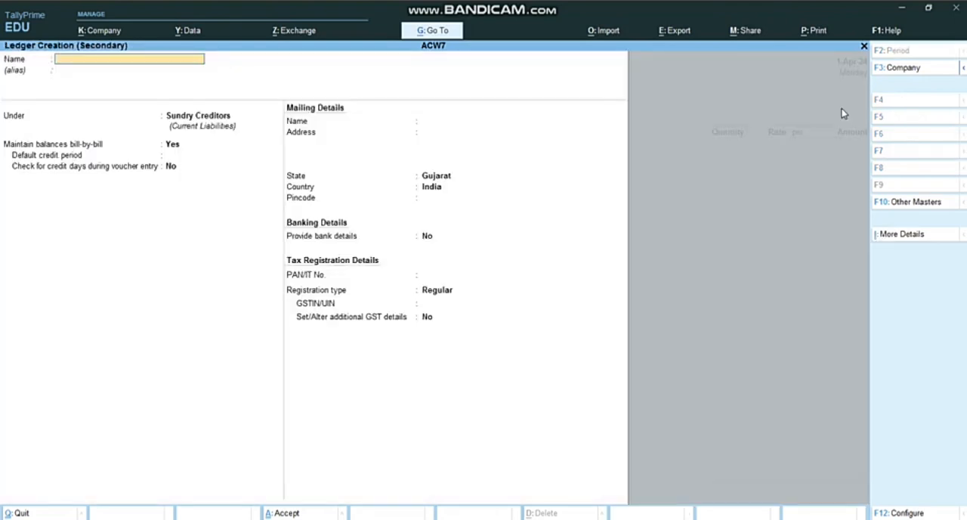
pyautogui.write('PURCHASE')
pyautogui.press('Return')
pyautogui.write('PUR')
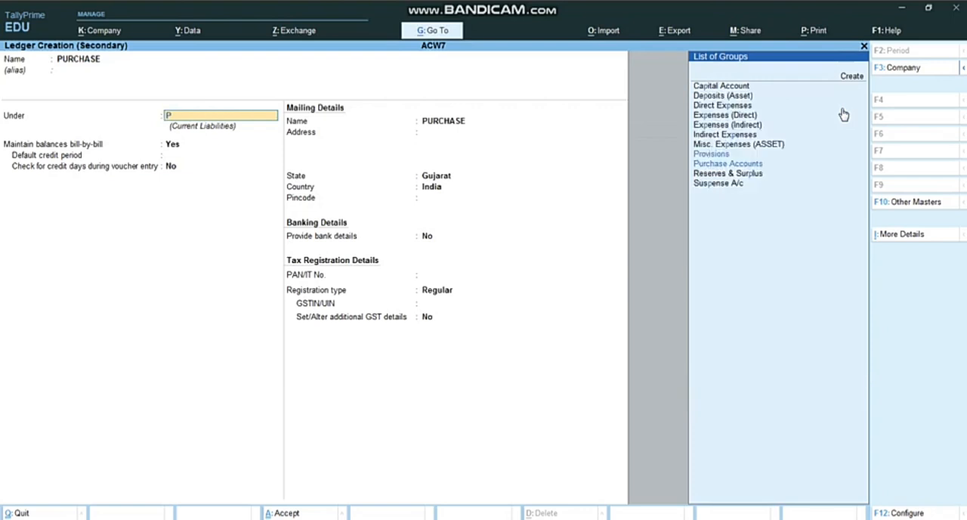
pyautogui.press('Return')
pyautogui.press('Return')
pyautogui.press('Return')
pyautogui.press('Return')
pyautogui.press('Return')
pyautogui.press('Return')
pyautogui.press('Return')
pyautogui.press('Return')
pyautogui.press('Return')
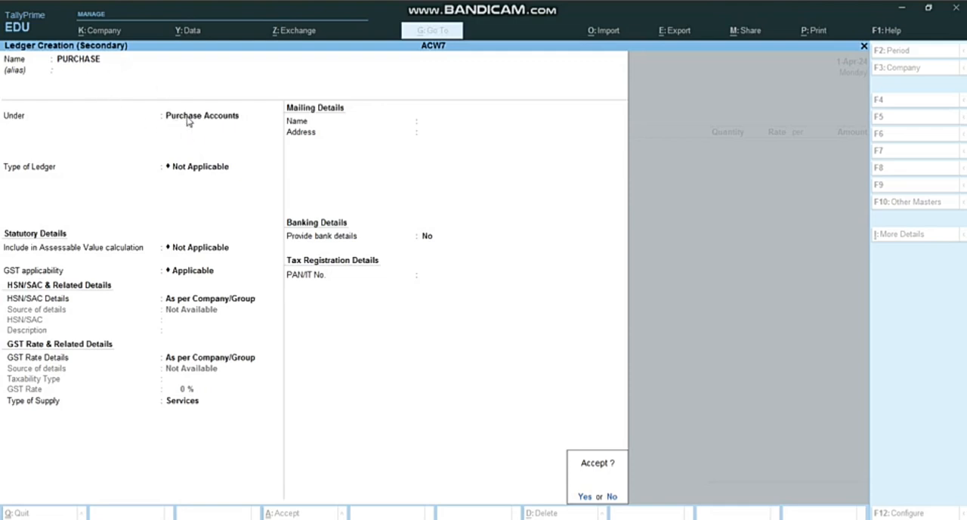
pyautogui.press('Return')
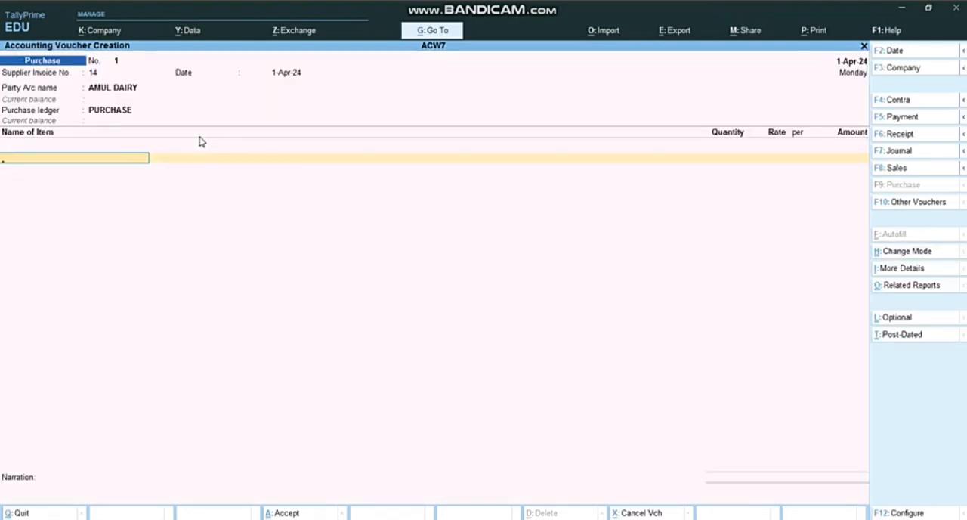
# Start a new stock item named MILK under Primary from the purchase voucher
pyautogui.hotkey('alt', 'c')
pyautogui.write('MILK')
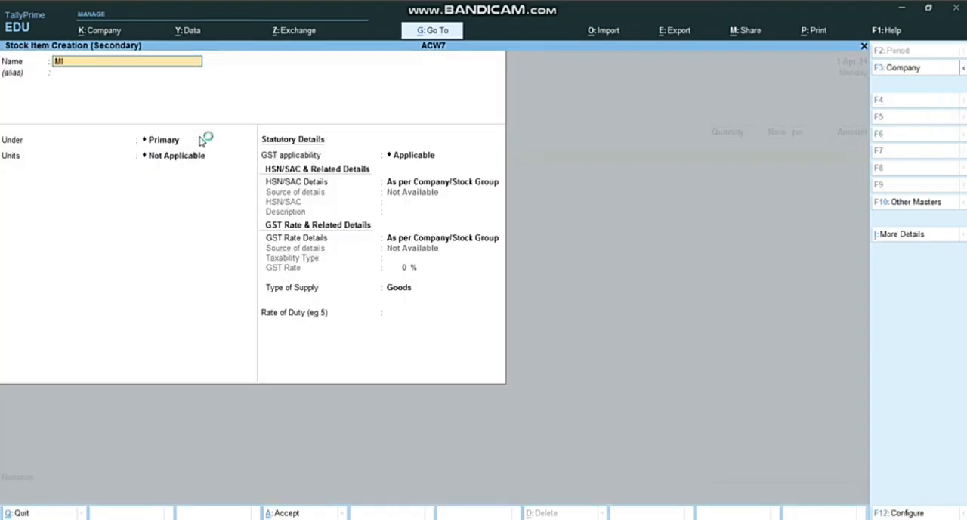
pyautogui.press('Return')
pyautogui.press('Return')
pyautogui.press('Return')
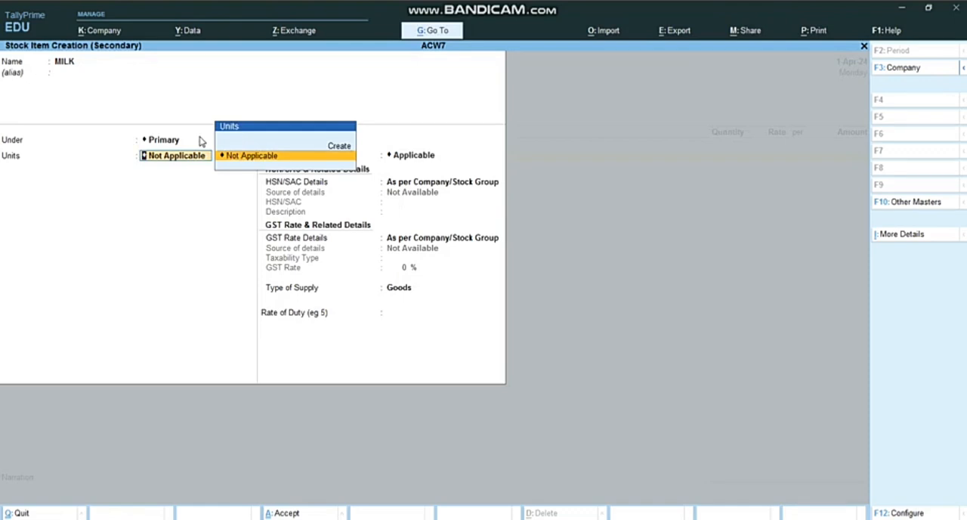
# Create a simple unit with the symbol LTR and 3 decimal places for the MILK item
pyautogui.hotkey('alt', 'c')
pyautogui.write('LTR')
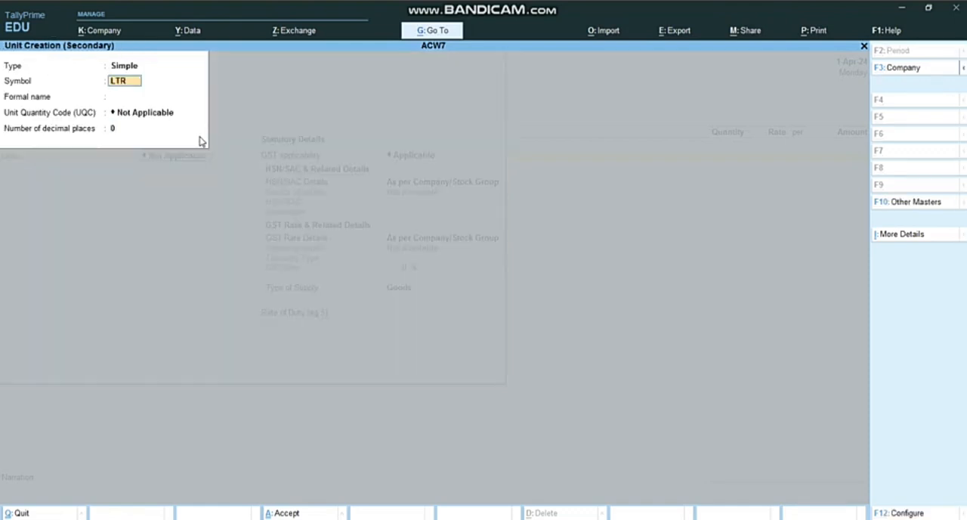
pyautogui.press('Return')
pyautogui.press('Return')
pyautogui.press('Return')
pyautogui.press('Return')
pyautogui.click(198, 140)
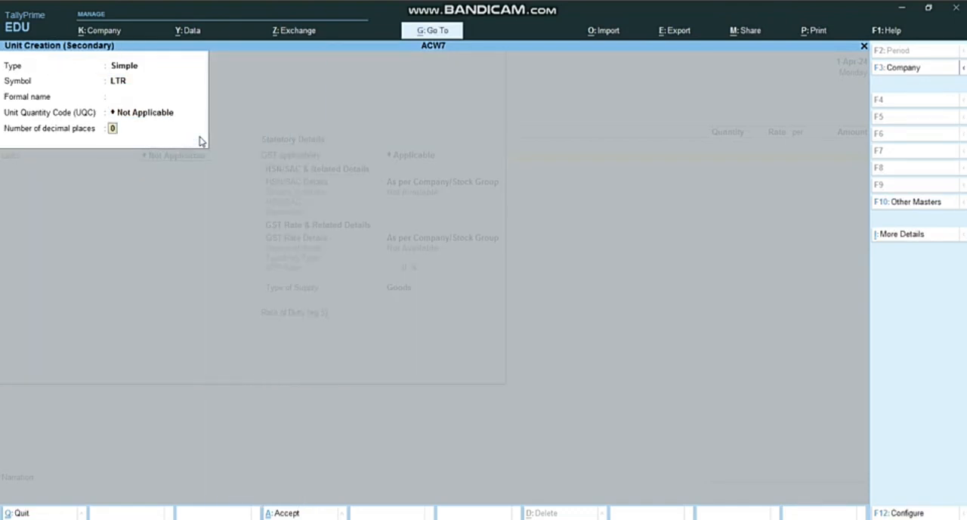
pyautogui.write('3')
pyautogui.press('Return')
# Save the MILK stock item with its default GST and HSN/SAC details
pyautogui.press('Return')
pyautogui.press('Return')
pyautogui.press('Return')
pyautogui.press('Return')
pyautogui.press('Return')
pyautogui.press('Return')
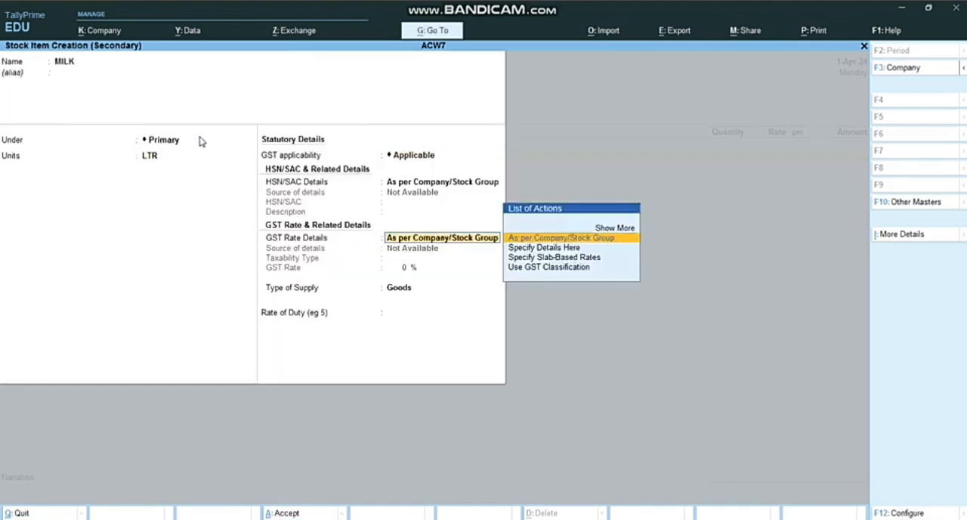
# Enter 10000 LTR of MILK at a rate of 50 per LTR, checking the rate in the Word assignment
pyautogui.press('Return')
pyautogui.press('Return')
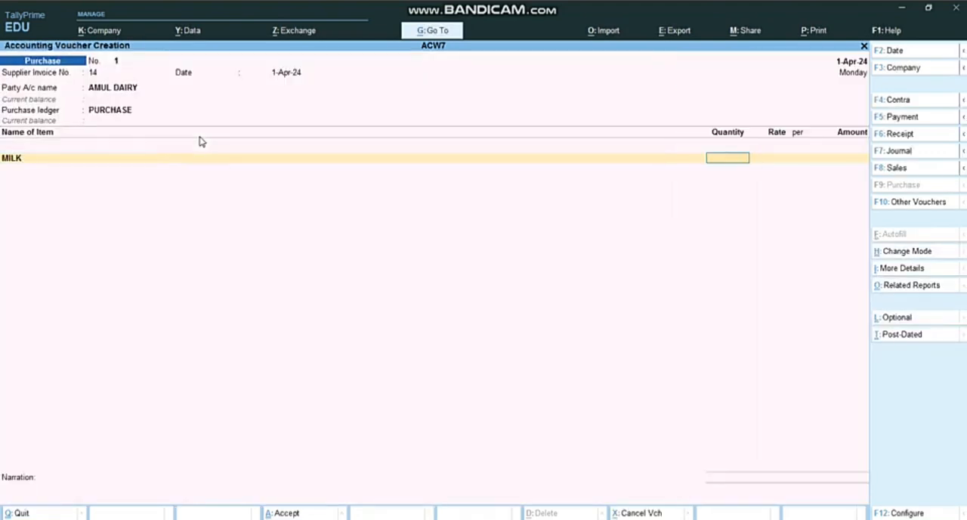
pyautogui.write('10000')
pyautogui.press('Return')
pyautogui.hotkey('alt', 'Tab')
pyautogui.hotkey('alt', 'Tab')
pyautogui.write('5')
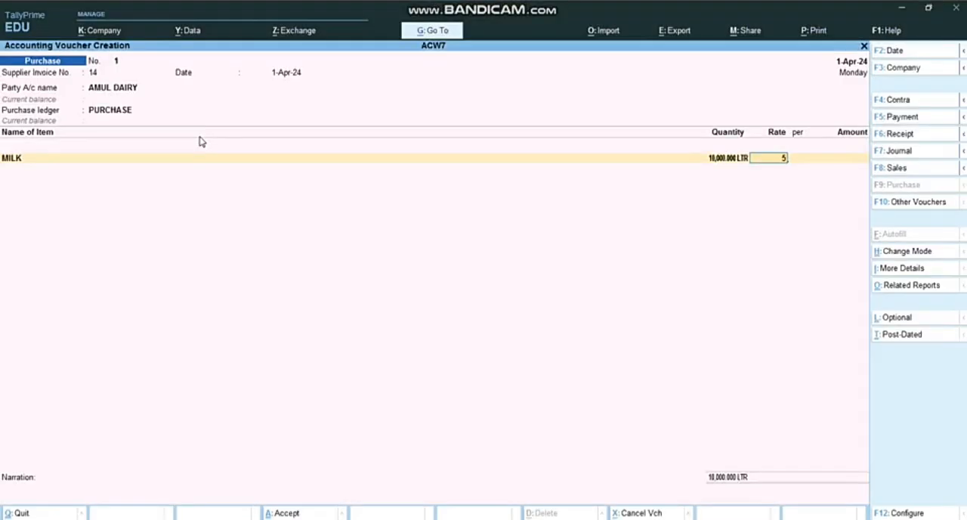
pyautogui.write('0')
pyautogui.press('Return')
pyautogui.press('Return')
pyautogui.press('Return')
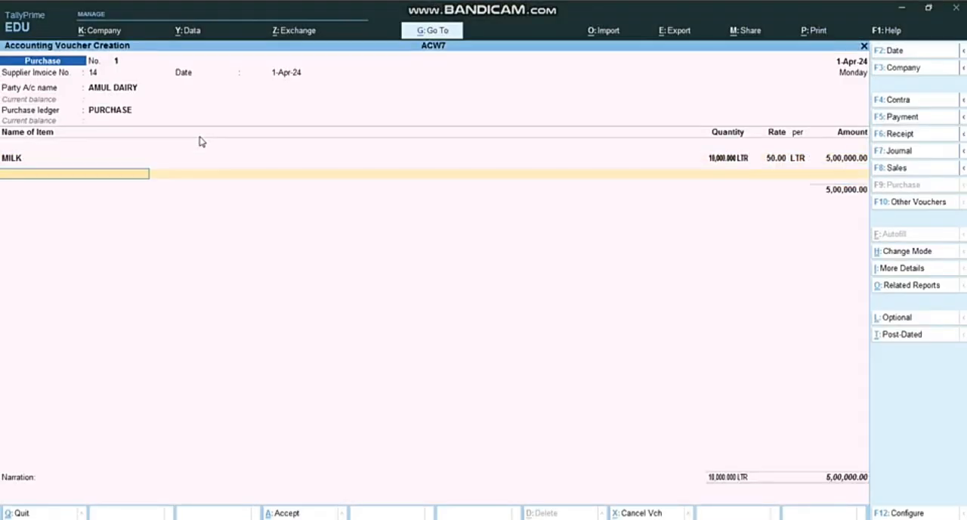
# Allocate the AMUL DAIRY bill to New Ref 14 and save the purchase voucher without a narration
pyautogui.press('Return')
pyautogui.press('Return')
pyautogui.press('Return')
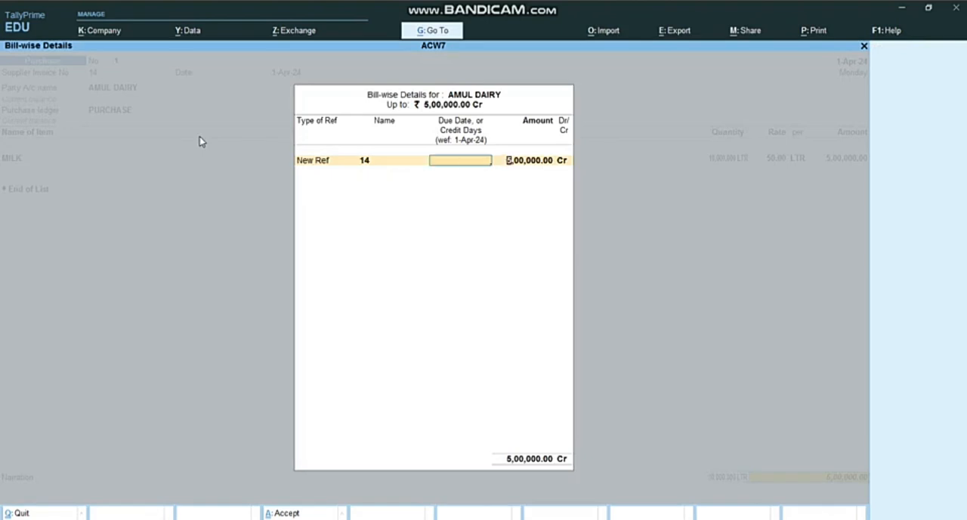
pyautogui.press('Return')
pyautogui.press('Return')
pyautogui.press('Return')
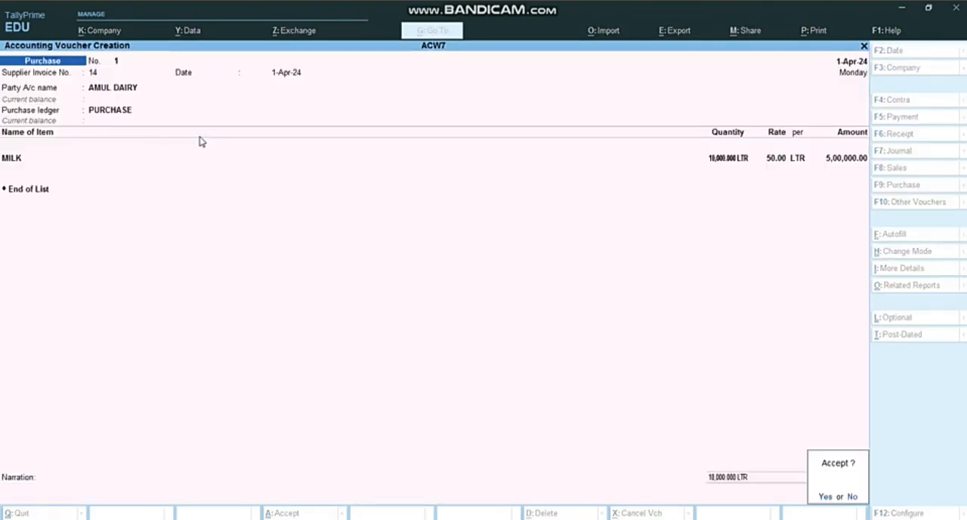
pyautogui.press('Return')
# Check the next transaction in the Word assignment, and give the second TallyPrime purchase voucher supplier invoice number 15 dated 1-Apr-24
pyautogui.hotkey('alt', 'Tab')
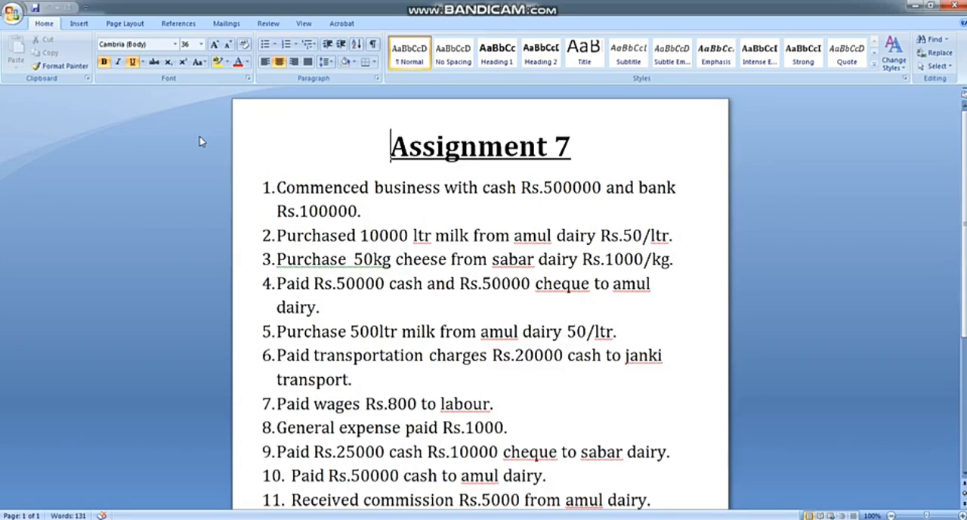
pyautogui.scroll(-2, 208, 161)
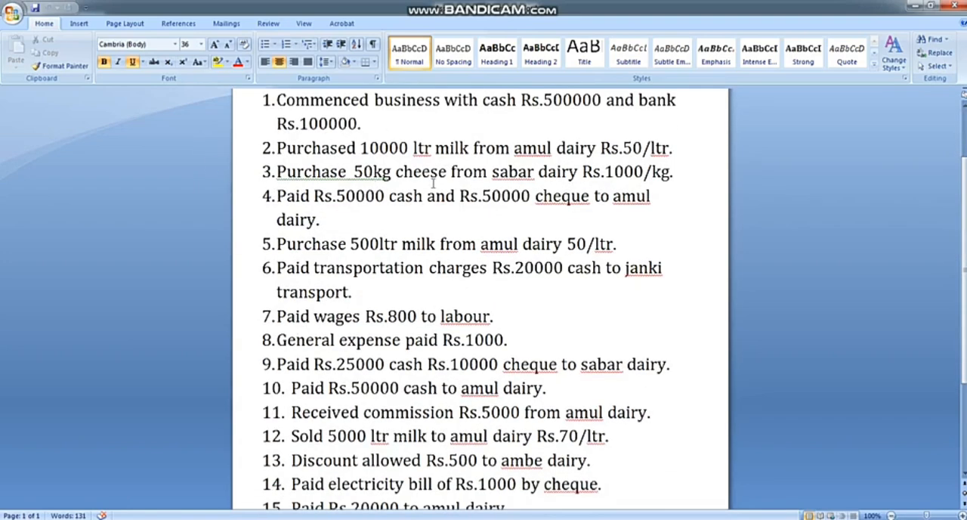
pyautogui.hotkey('alt', 'Tab')
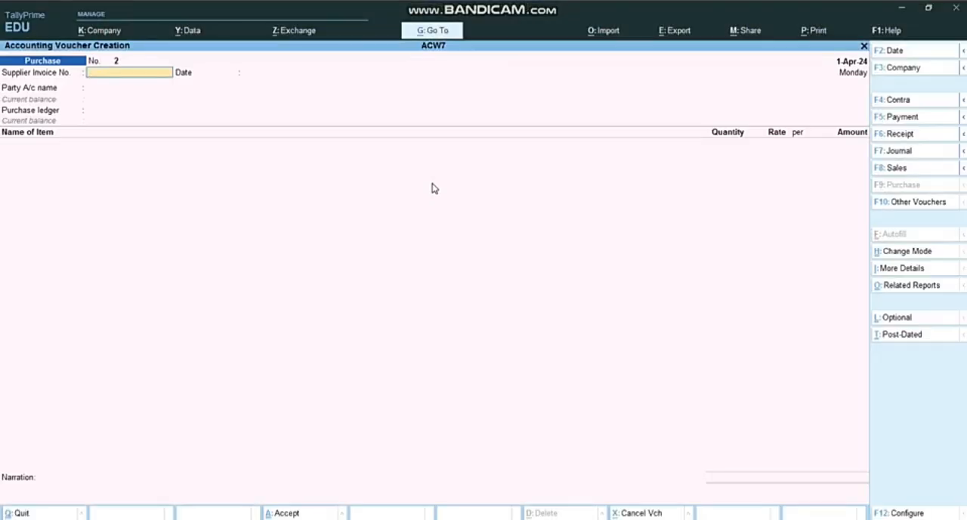
pyautogui.write('1')
pyautogui.press('Return')
pyautogui.press('Return')
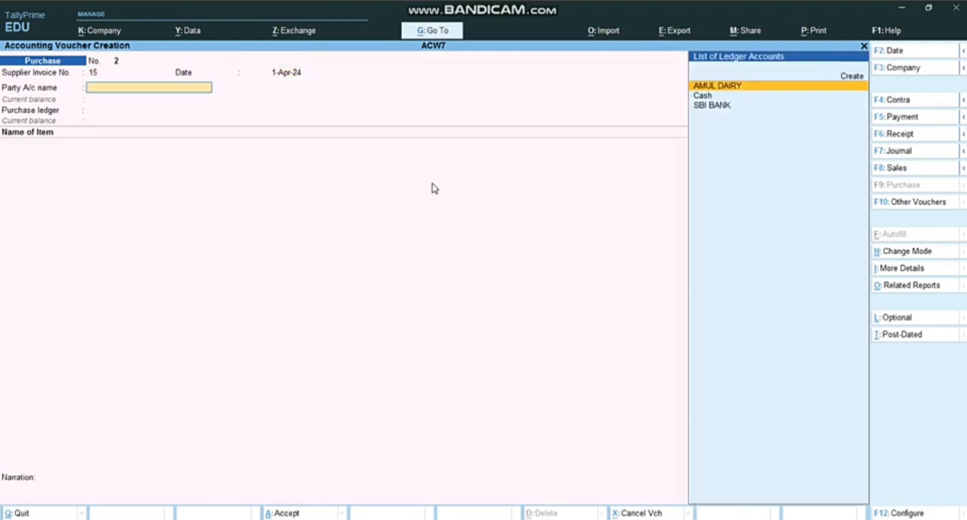
# Start a new ledger named SABAR DAIRY as the party account of the second purchase voucher
pyautogui.hotkey('alt', 'c')
pyautogui.write('SABAR DAIRY')
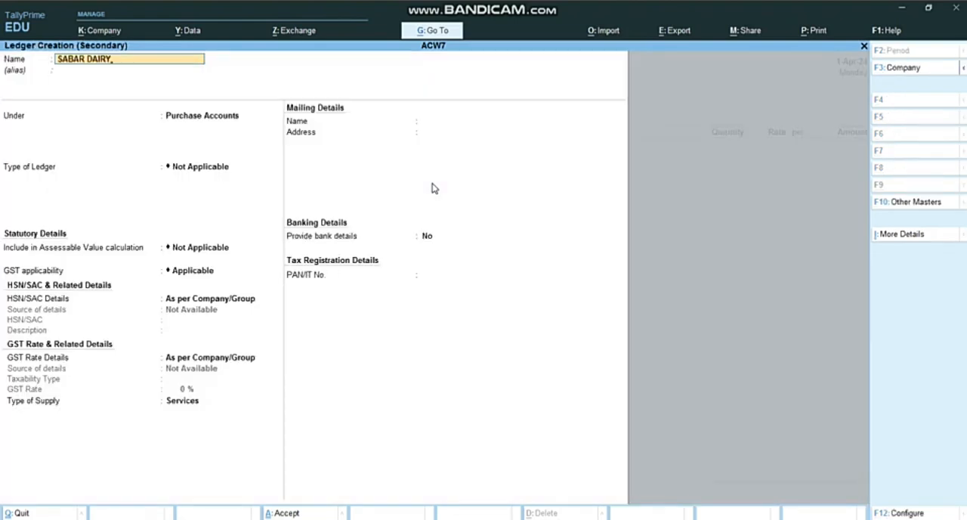
pyautogui.press('Return')
pyautogui.write('CRE')
pyautogui.press('Return')
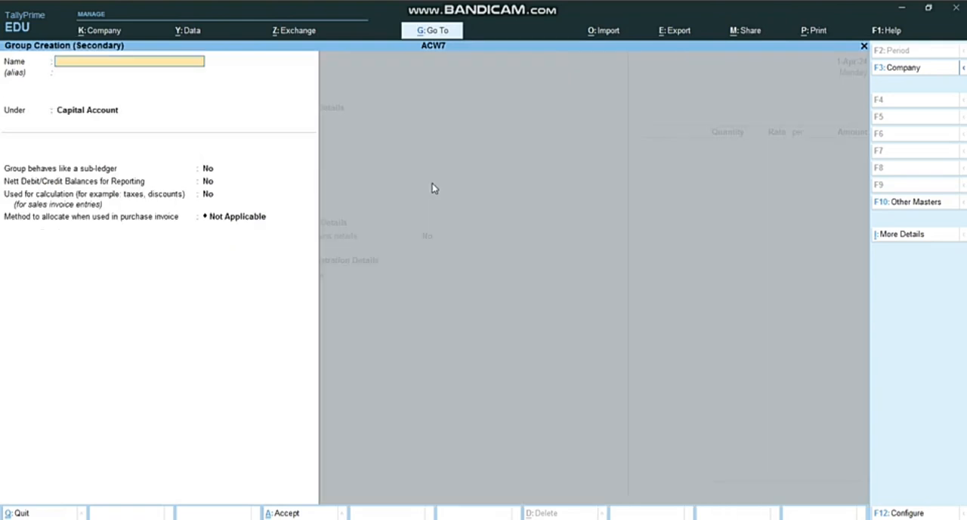
pyautogui.press('Escape')
pyautogui.press('Down')
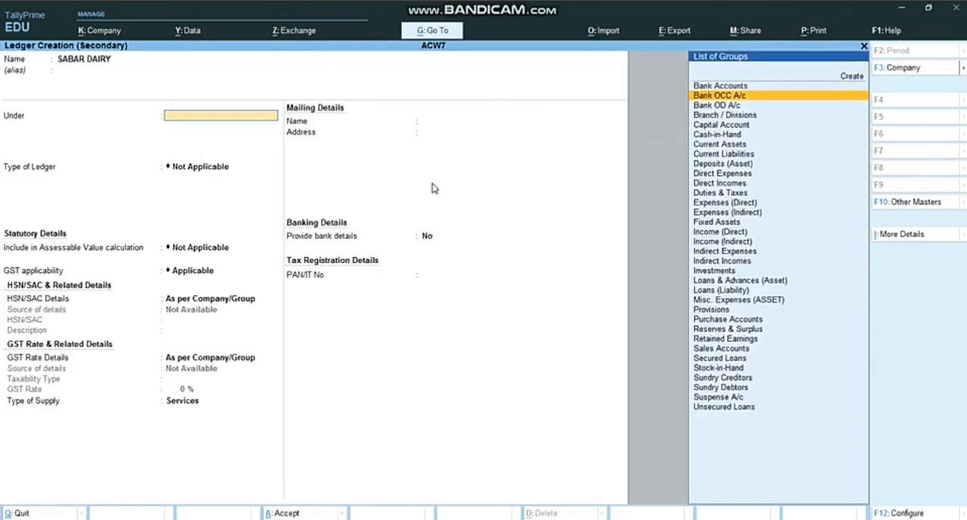
# Place the SABAR DAIRY ledger under Sundry Creditors, keep the default mailing and tax registration details without a GSTIN, and save it
pyautogui.write('CRE')
pyautogui.press('Down')
pyautogui.press('Down')
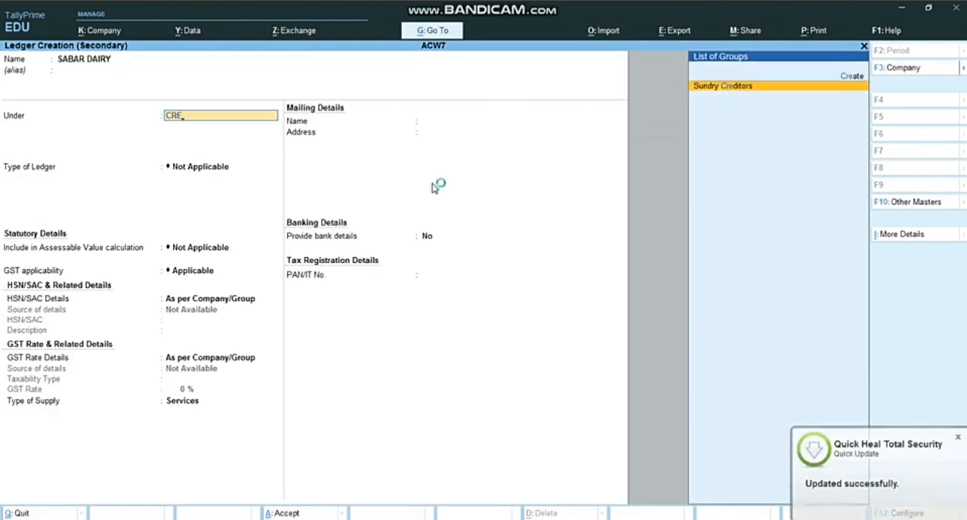
pyautogui.press('Return')
pyautogui.press('Return')
pyautogui.press('Return')
pyautogui.press('Return')
pyautogui.press('Return')
pyautogui.press('Return')
pyautogui.press('Return')
pyautogui.press('Return')
pyautogui.press('Return')
pyautogui.press('Return')
pyautogui.press('Return')
pyautogui.press('Return')
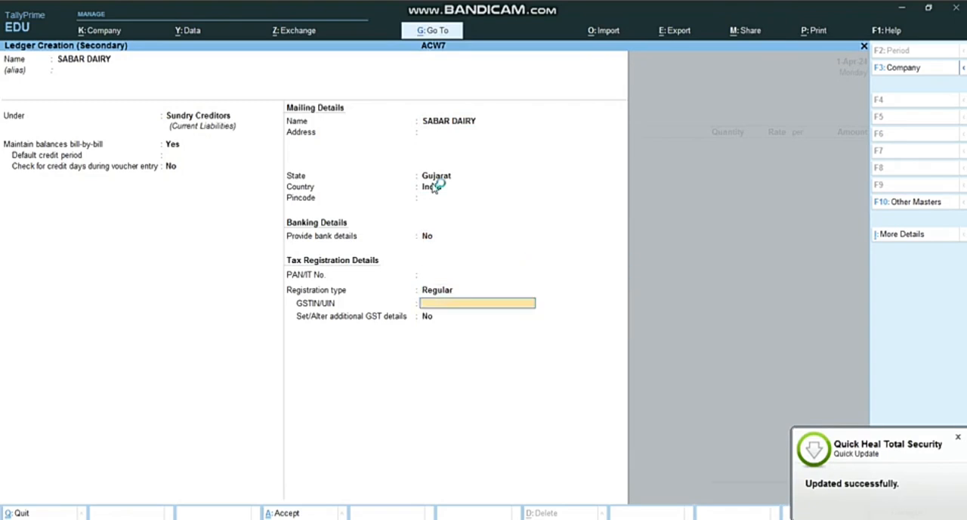
pyautogui.press('Return')
pyautogui.press('Return')
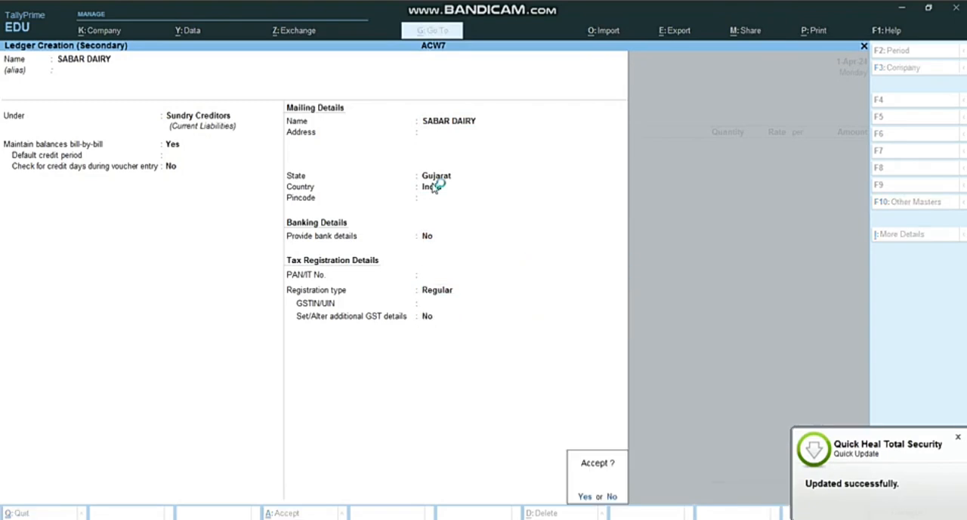
# Leave the receipt details blank, accept the default party details, and choose PURCHASE as the purchase ledger
pyautogui.press('Return')
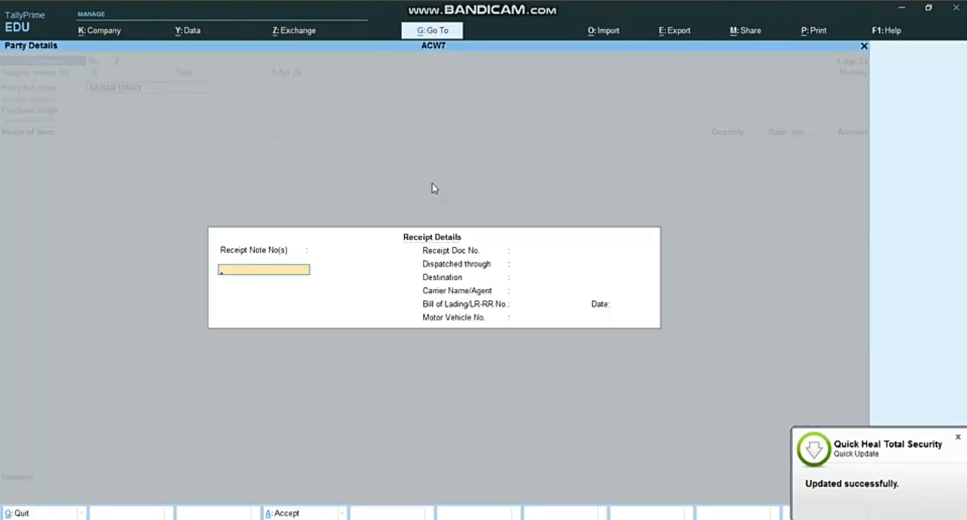
pyautogui.press('Return')
pyautogui.press('Return')
pyautogui.press('Return')
pyautogui.press('Return')
pyautogui.press('Return')
pyautogui.press('Return')
pyautogui.press('Return')
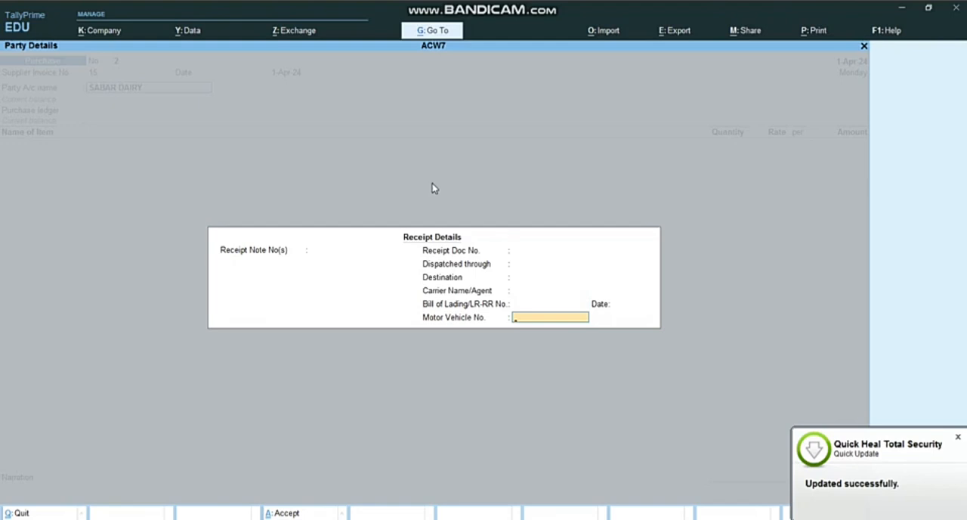
pyautogui.press('Return')
pyautogui.press('Return')
pyautogui.press('Return')
pyautogui.press('Return')
pyautogui.press('Return')
pyautogui.press('Return')
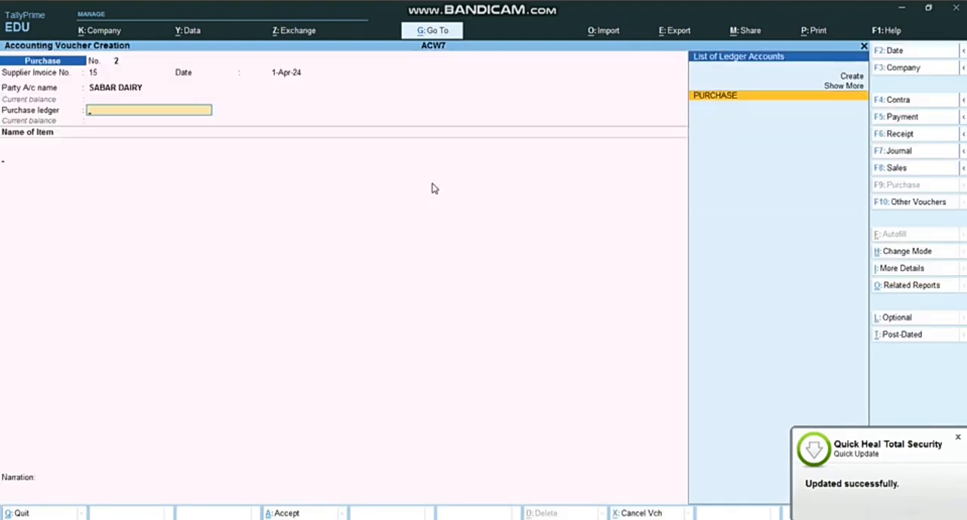
pyautogui.press('Return')
# Start a new stock item named CHEEZE under the Primary group from the purchase voucher
pyautogui.hotkey('alt', 'c')
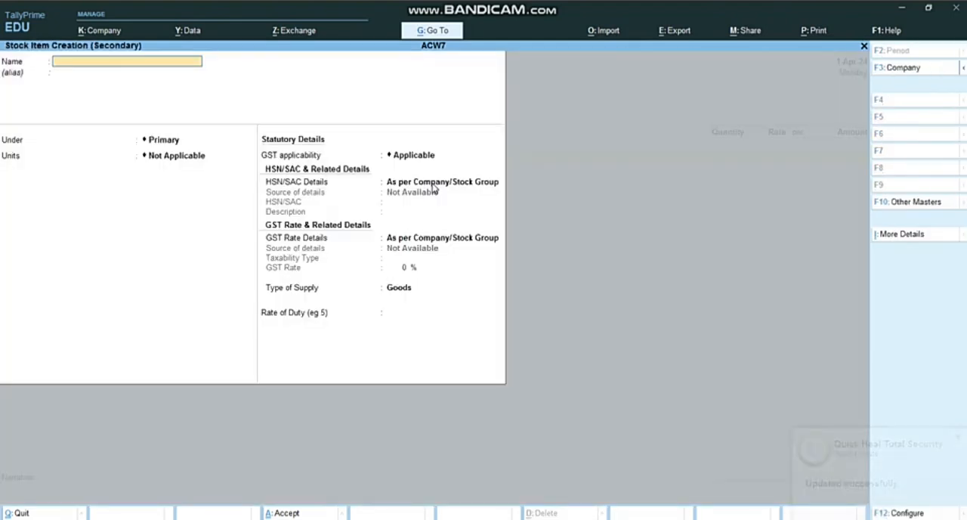
pyautogui.write('CHEEZE')
pyautogui.press('Return')
pyautogui.press('Return')
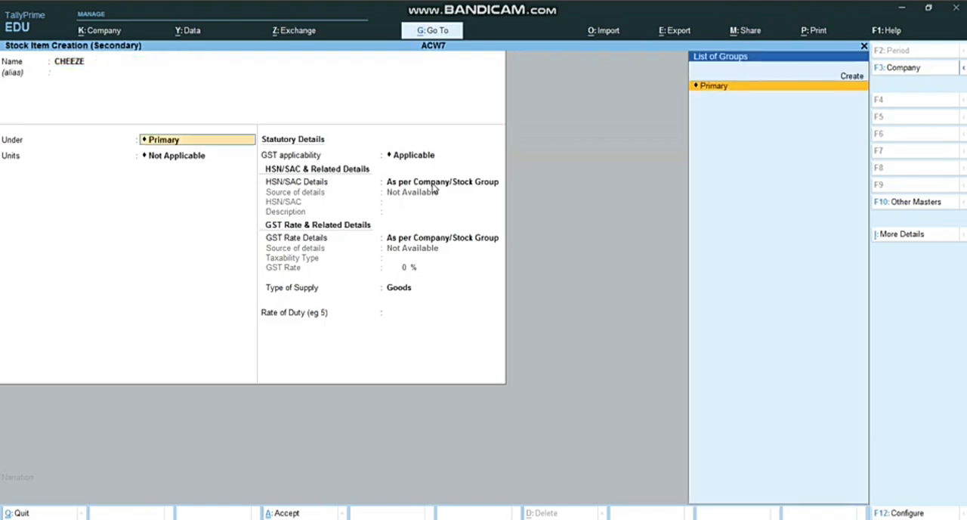
# Create a simple unit with symbol KG and 3 decimal places for the CHEEZE stock item
pyautogui.press('Return')
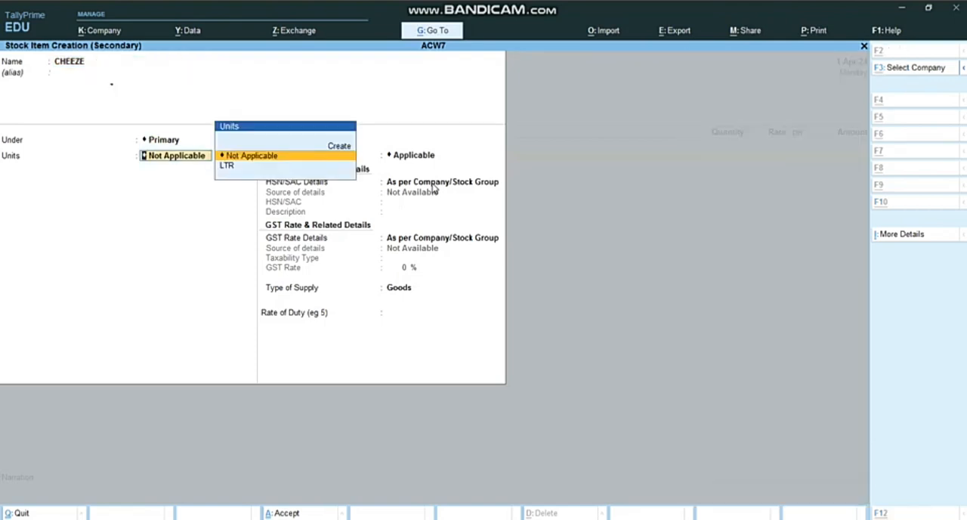
pyautogui.hotkey('alt', 'c')
pyautogui.write('KG')
pyautogui.press('Return')
pyautogui.press('Return')
pyautogui.press('Return')
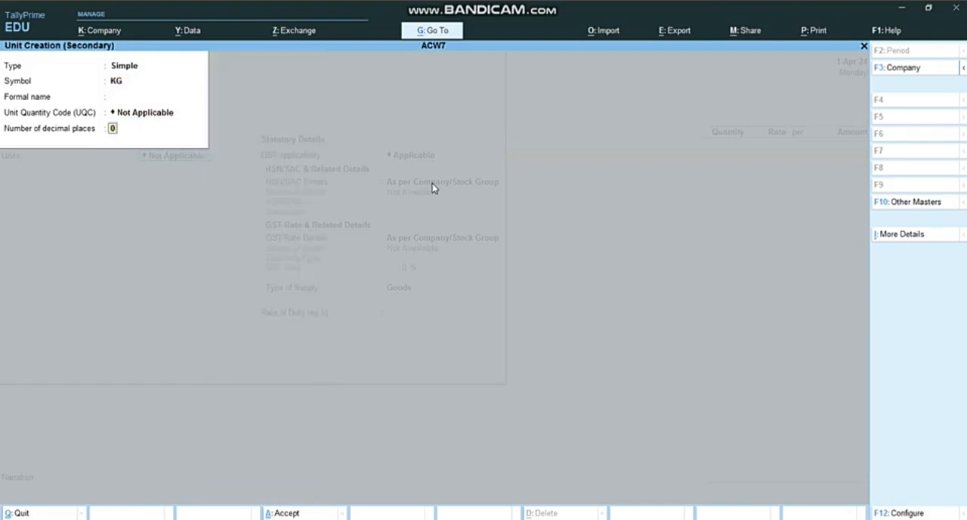
pyautogui.write('3')
pyautogui.press('Return')
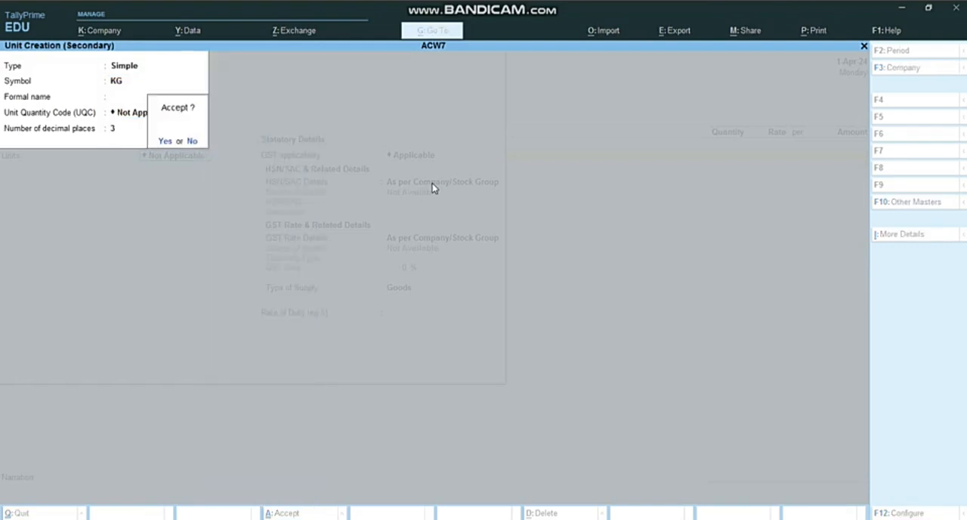
# Save the CHEEZE stock item with its default GST details and use it as the voucher's item
pyautogui.press('Return')
pyautogui.press('Return')
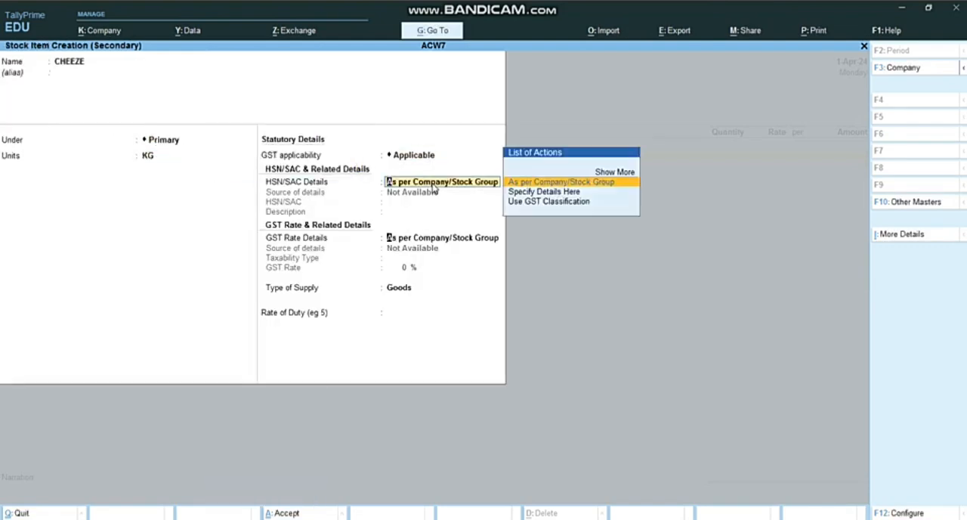
pyautogui.press('Return')
pyautogui.press('Return')
pyautogui.press('Return')
pyautogui.press('Return')
pyautogui.press('Return')
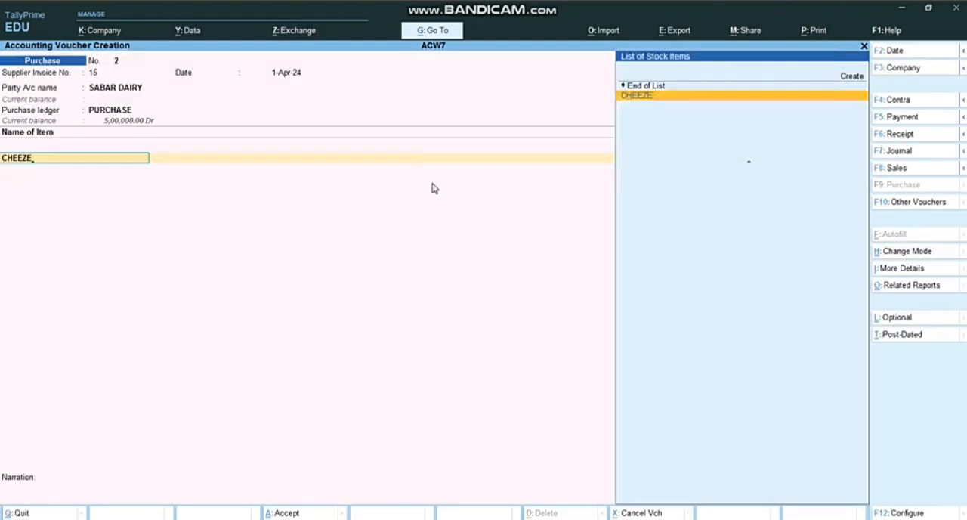
pyautogui.press('Return')
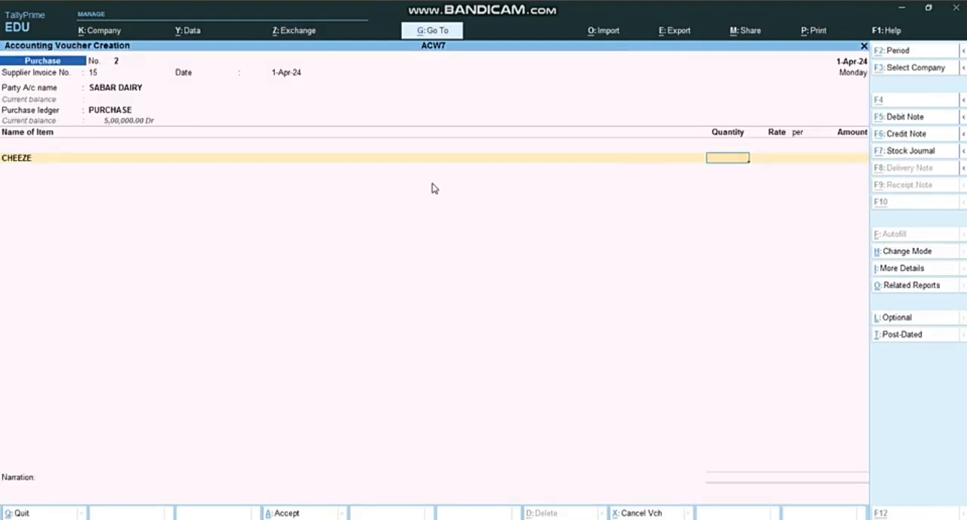
# Enter 50 KG of CHEEZE at a rate of 1000 per KG, checking the figures in the Word assignment
pyautogui.hotkey('alt', 'Tab')
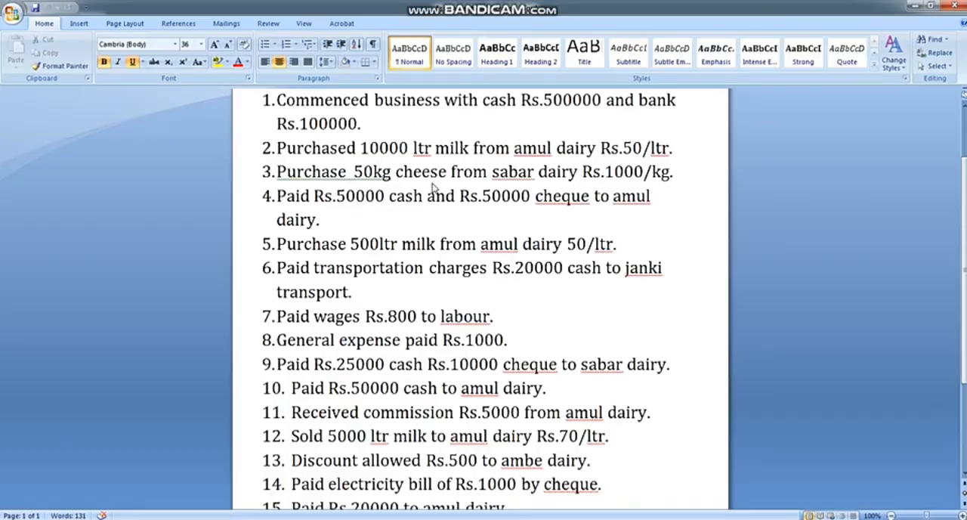
pyautogui.hotkey('alt', 'Tab')
pyautogui.write('50')
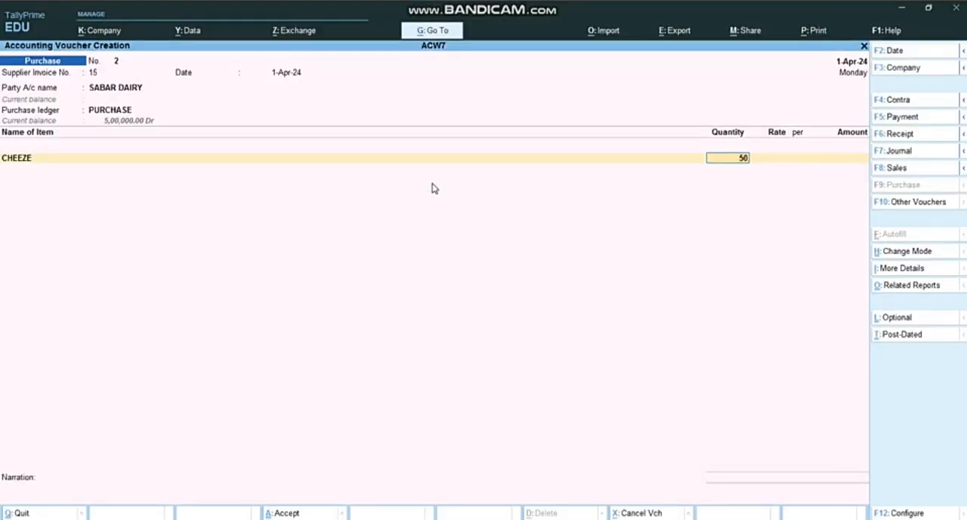
pyautogui.press('Return')
pyautogui.write('1000')
pyautogui.press('Return')
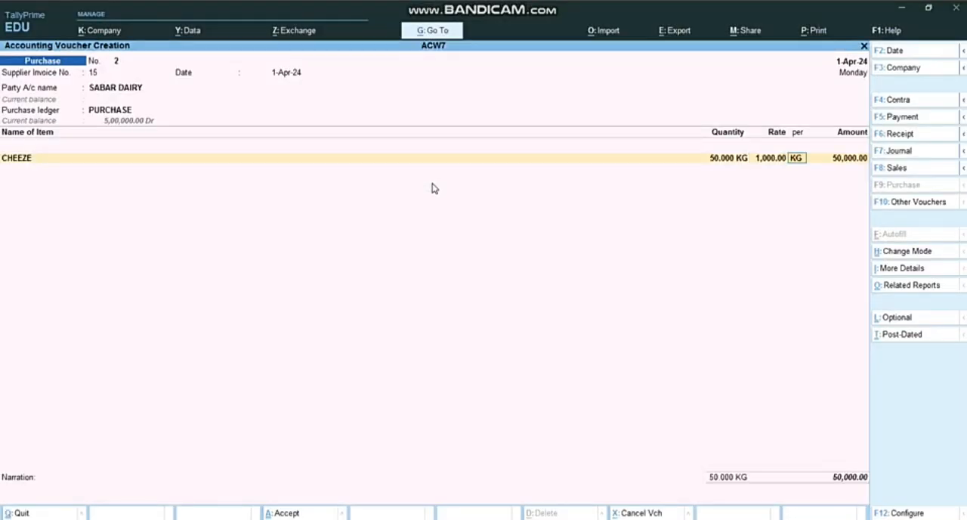
pyautogui.press('Return')
pyautogui.press('Return')
# Allocate the SABAR DAIRY bill to New Ref 15 and save the purchase voucher without a narration
pyautogui.press('Return')
pyautogui.press('Return')
pyautogui.press('Return')
pyautogui.press('Return')
pyautogui.press('Return')
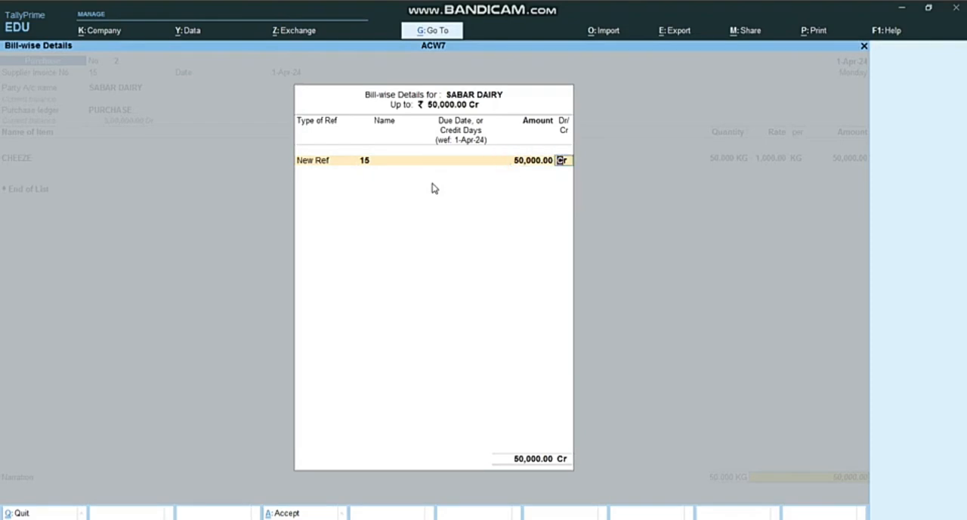
pyautogui.press('Return')
pyautogui.press('Return')
pyautogui.press('Return')
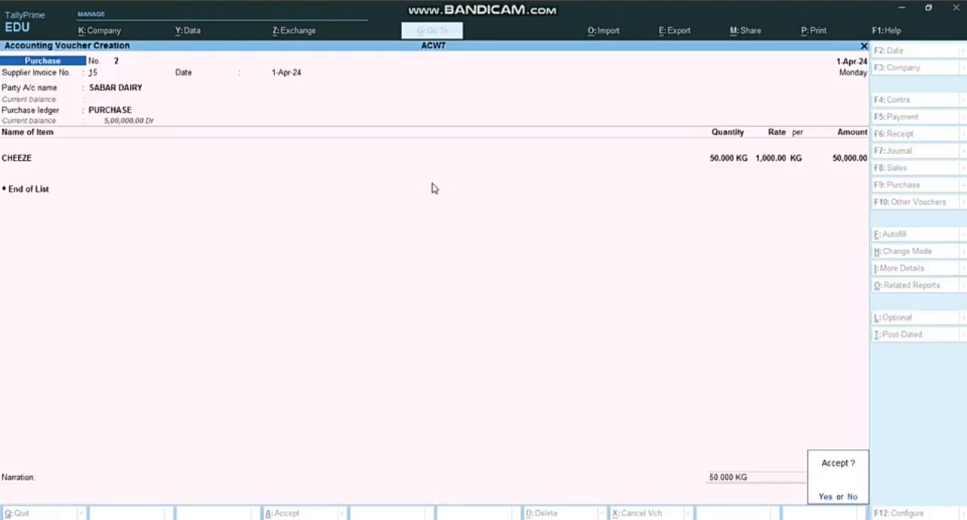
pyautogui.press('Return')
# Check the fourth transaction in the Word assignment, and switch the TallyPrime voucher entry to a Payment voucher
pyautogui.hotkey('alt', 'Tab')
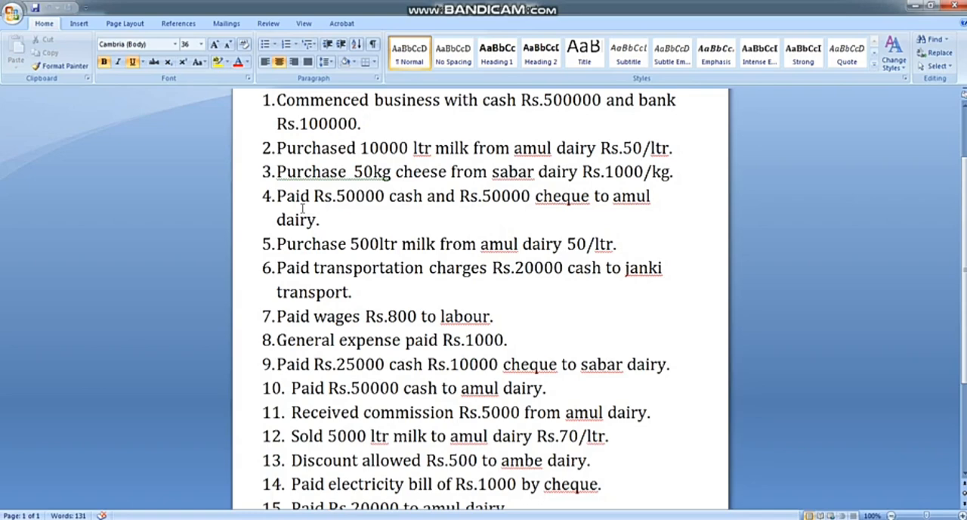
pyautogui.hotkey('alt', 'Tab')
pyautogui.hotkey('alt', 'Tab')
pyautogui.hotkey('alt', 'Tab')
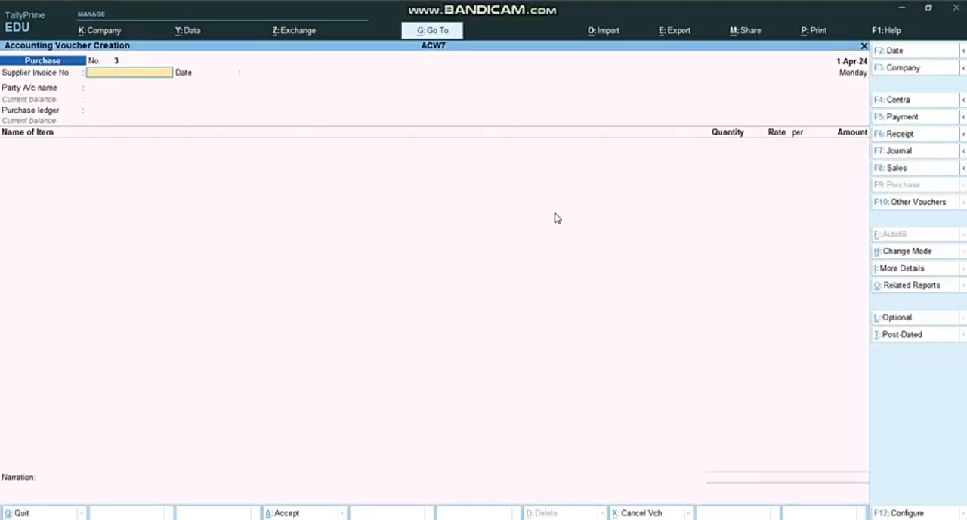
pyautogui.click(924, 117)
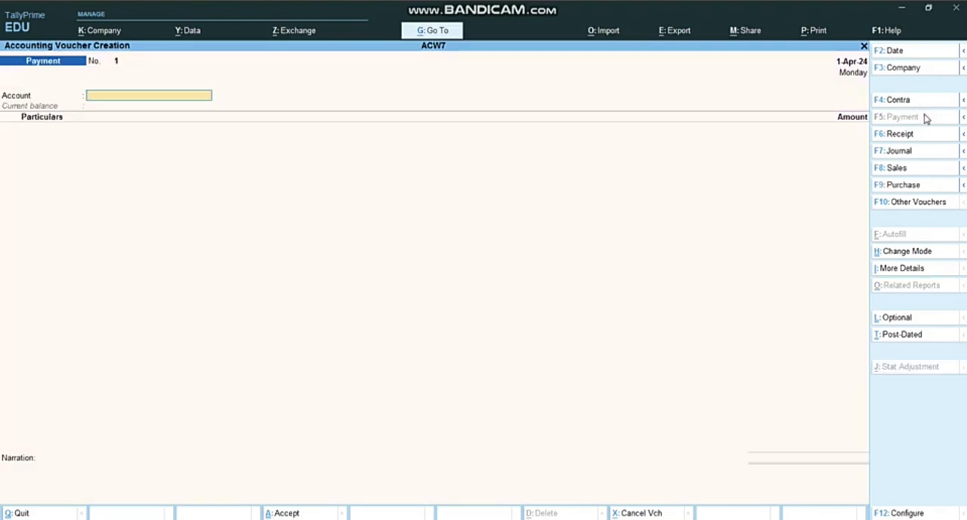
# Enter a payment of 50000 from the Cash account to AMUL DAIRY
pyautogui.press('Return')
pyautogui.write('am')
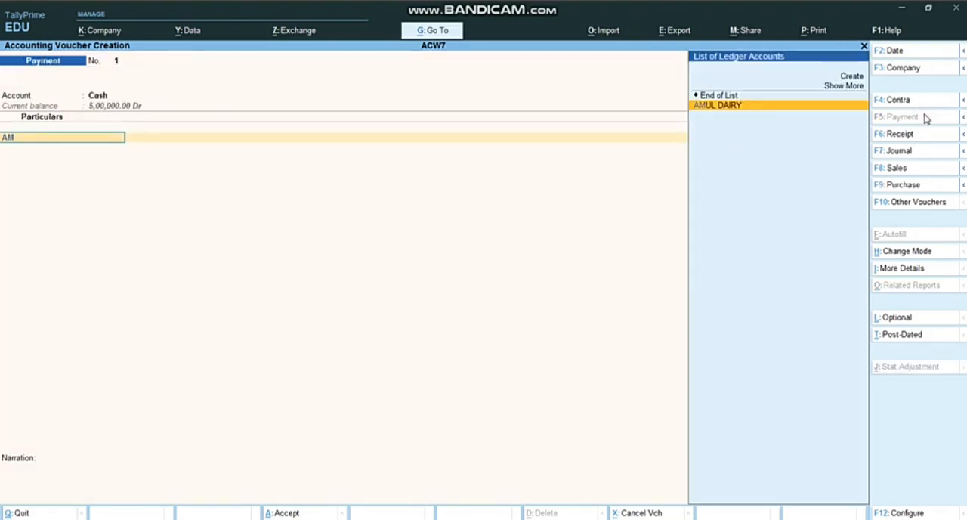
pyautogui.press('Return')
pyautogui.write('50000')
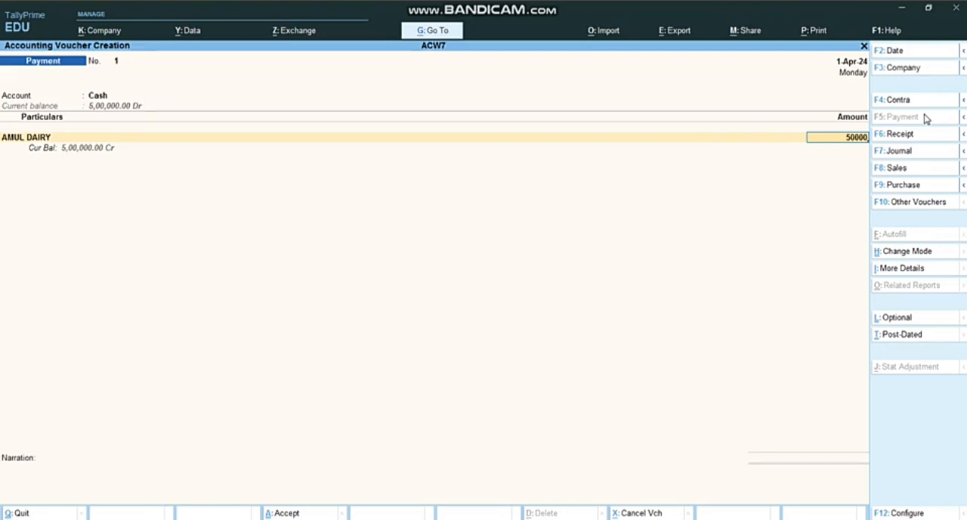
pyautogui.press('Return')
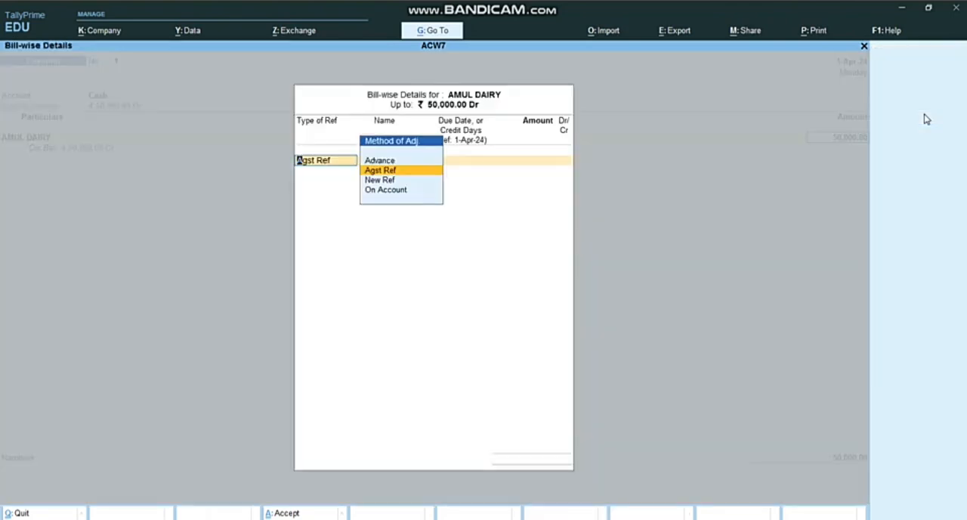
# Allocate AMUL DAIRY's cash payment as On Account and save the payment voucher without a narration
pyautogui.press('Down')
pyautogui.press('Down')
pyautogui.press('Up')
pyautogui.press('Up')
pyautogui.press('Down')
pyautogui.press('Down')
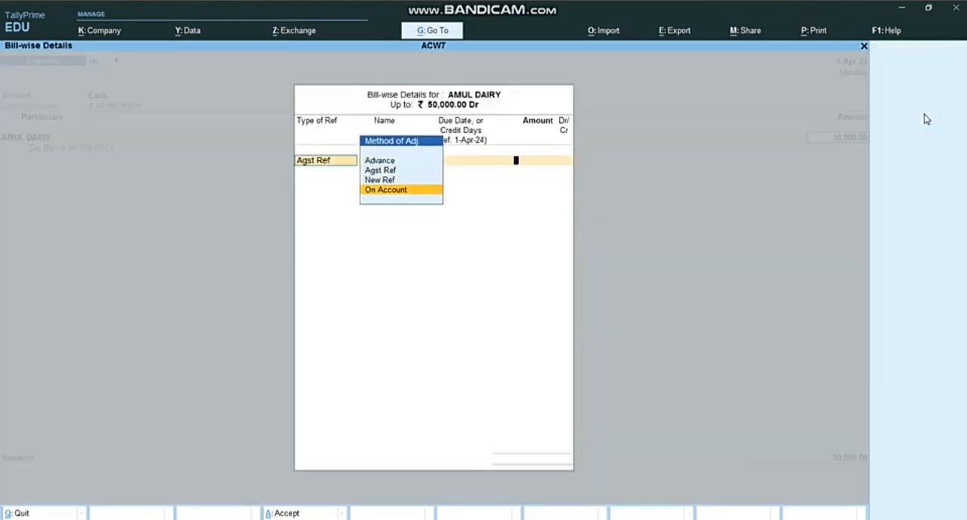
pyautogui.press('Return')
pyautogui.press('Return')
pyautogui.press('Return')
pyautogui.press('Return')
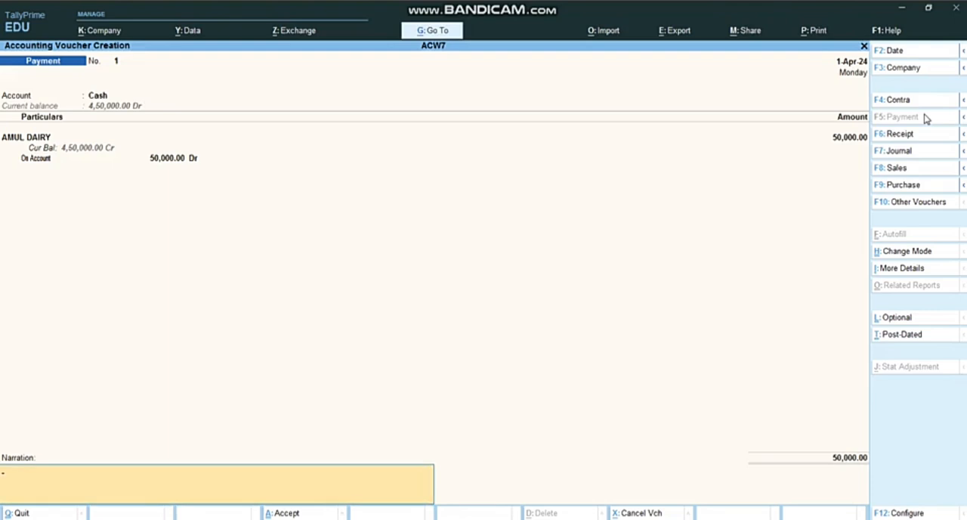
# Set the second payment voucher's account to SBI BANK and enter 50000 paid to AMUL DAIRY
pyautogui.press('Return')
pyautogui.press('Return')
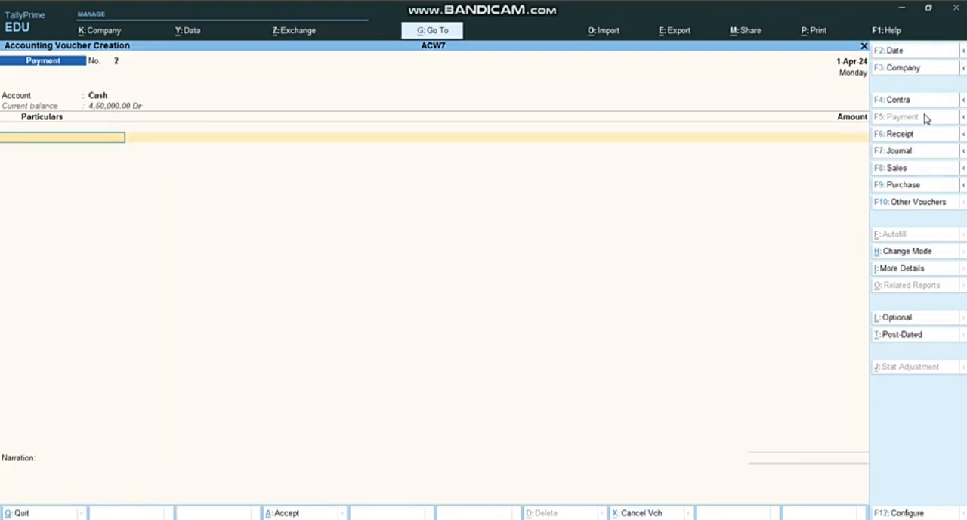
pyautogui.press('BackSpace')
pyautogui.write('s')
pyautogui.press('Return')
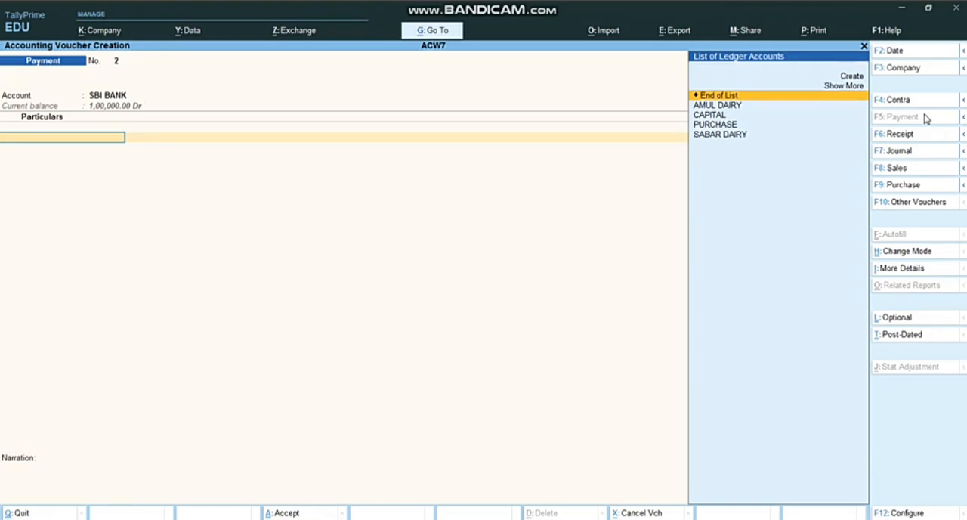
pyautogui.write('AM')
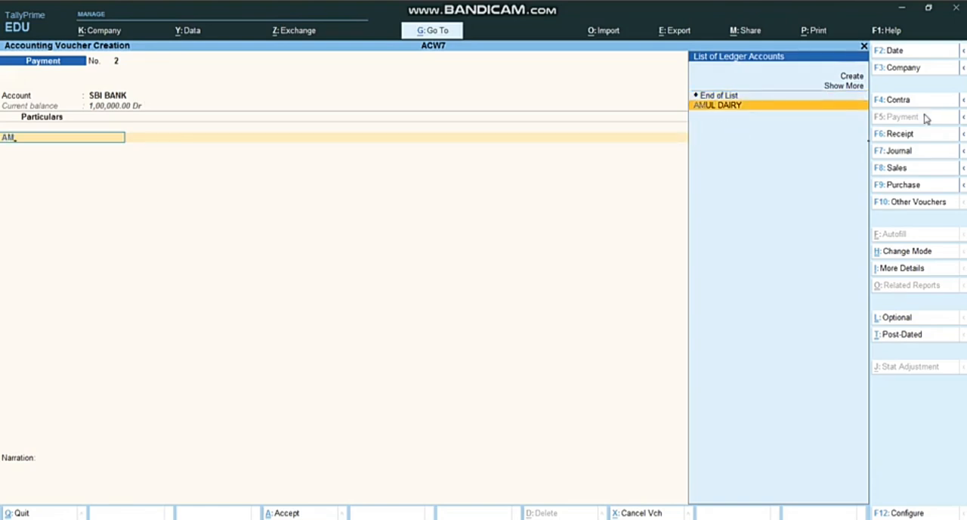
pyautogui.press('Return')
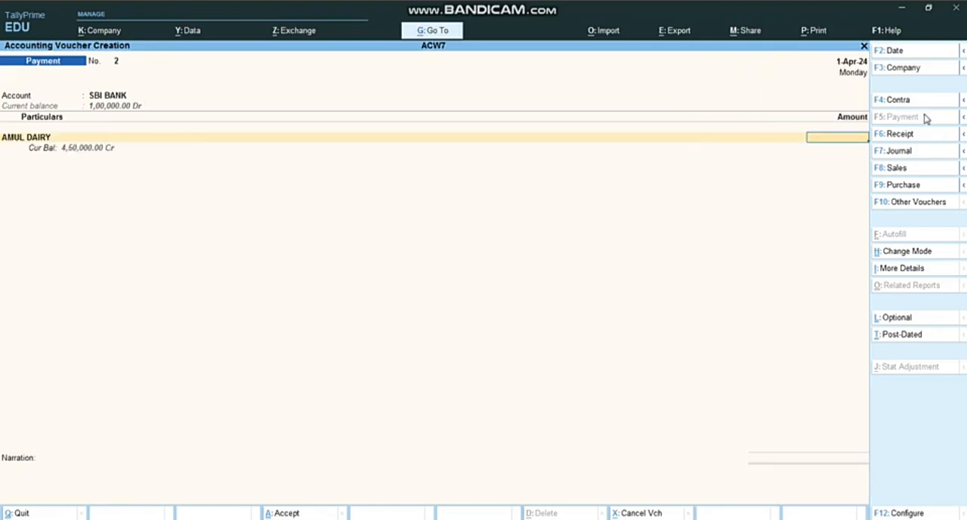
pyautogui.write('50000')
pyautogui.press('Return')
# Allocate AMUL DAIRY's SBI BANK payment as On Account and save the voucher without a narration
pyautogui.press('Down')
pyautogui.press('Down')
pyautogui.press('Return')
pyautogui.press('Return')
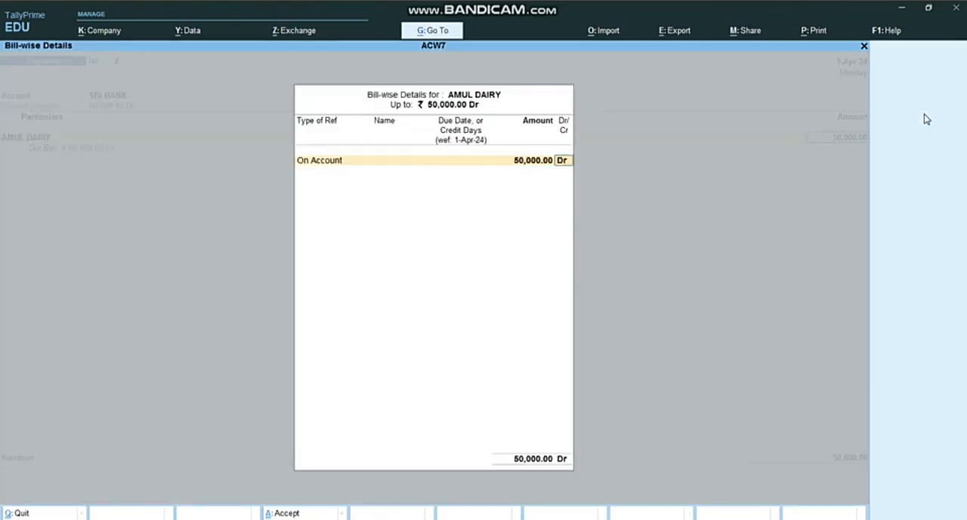
pyautogui.press('Return')
pyautogui.press('Return')
pyautogui.press('Return')
pyautogui.press('Return')
pyautogui.press('Return')
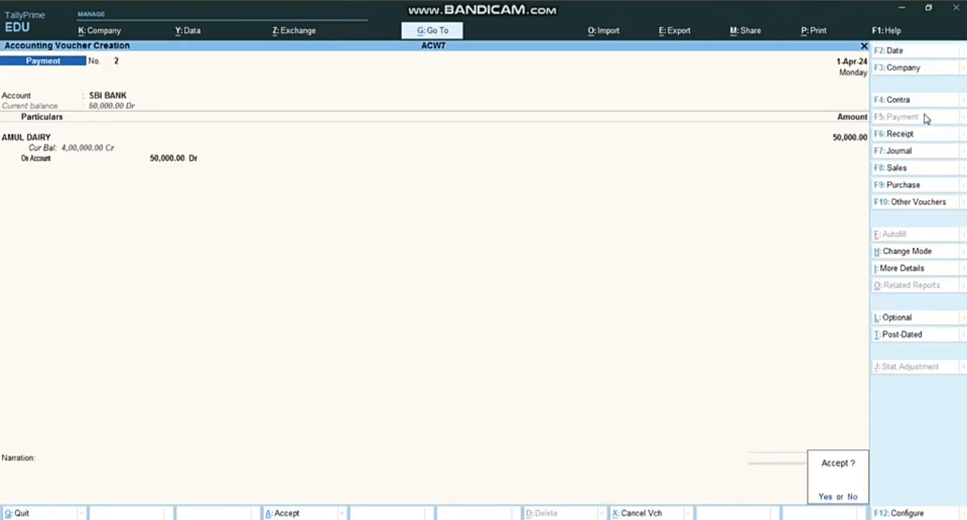
pyautogui.press('Return')
# Check the assignment's next transaction in Word and start a TallyPrime purchase voucher with supplier invoice number 45 dated 1-Apr-24
pyautogui.hotkey('alt', 'Tab')
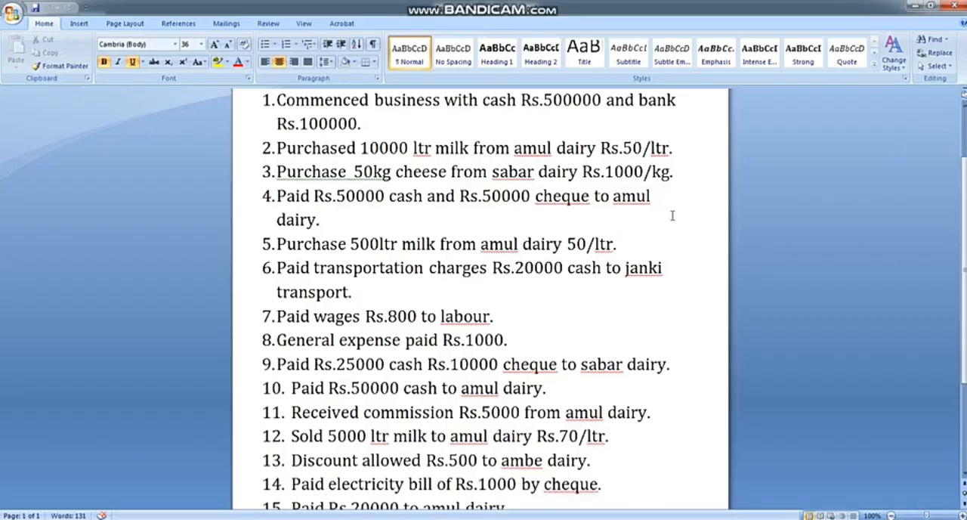
pyautogui.scroll(-1, 478, 233)
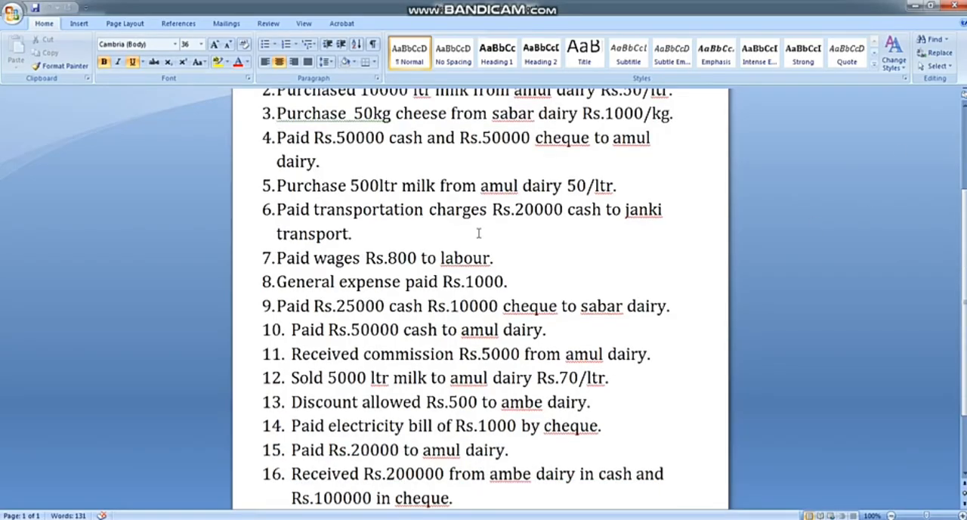
pyautogui.hotkey('alt', 'Tab')
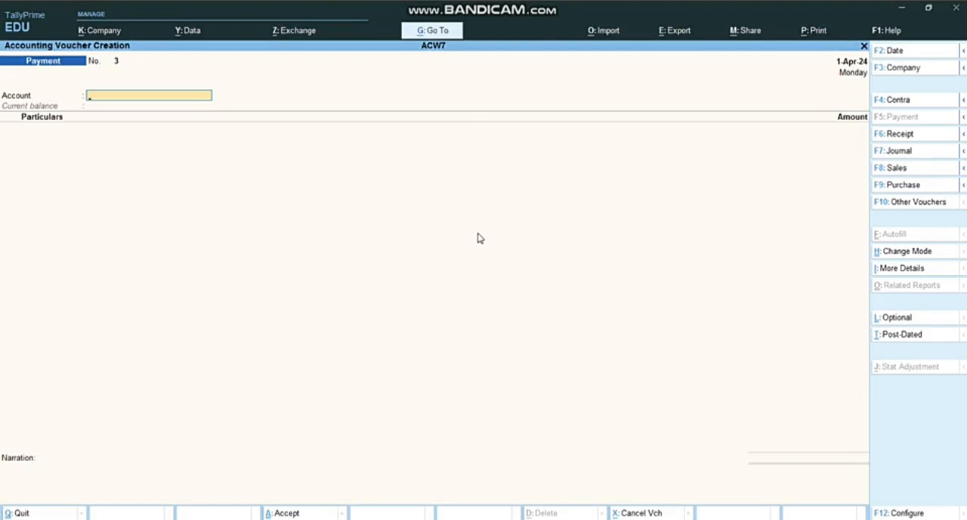
pyautogui.click(893, 186)
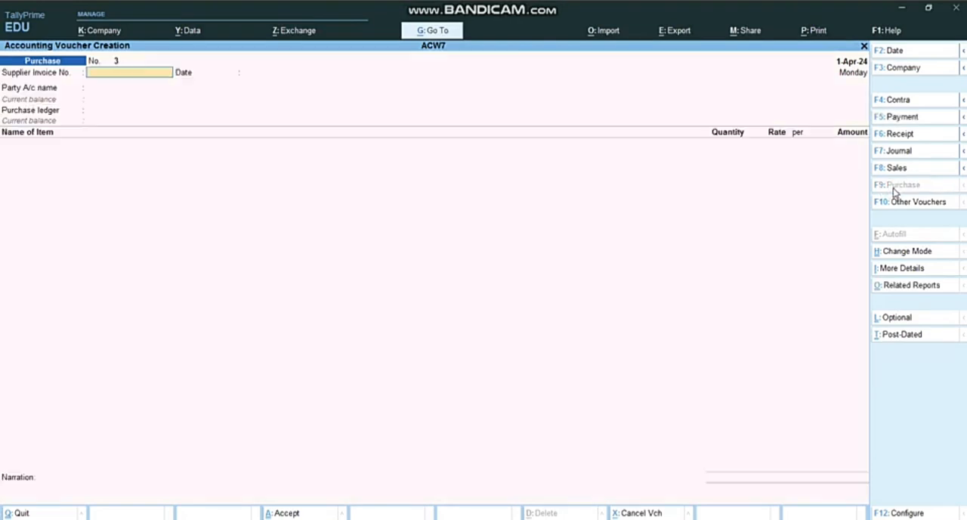
pyautogui.write('45')
pyautogui.press('Return')
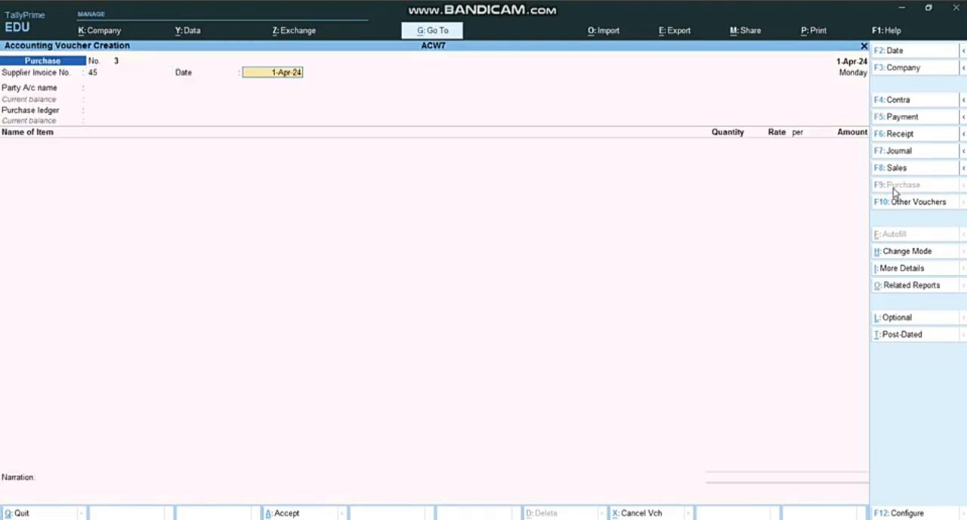
pyautogui.press('Return')
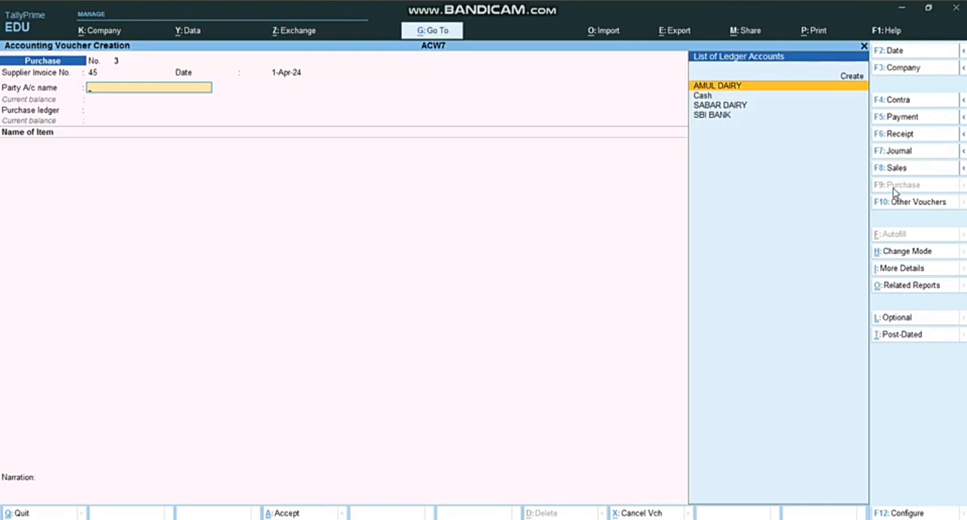
# Set the purchase voucher's party to AMUL DAIRY with its default party details, and use the PURCHASE ledger
pyautogui.press('Return')
pyautogui.press('Return')
pyautogui.press('Return')
pyautogui.press('Return')
pyautogui.press('Return')
pyautogui.press('Return')
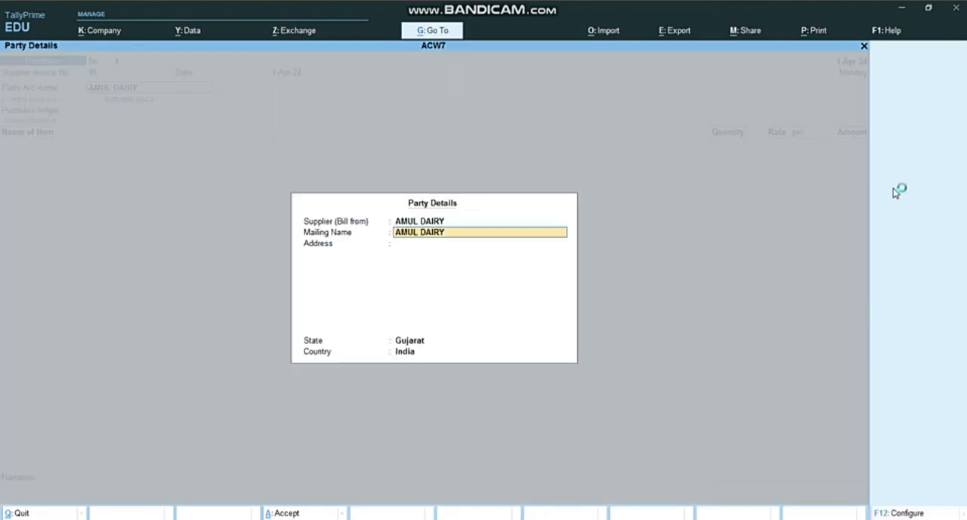
pyautogui.press('Return')
# Add the MILK stock item with a quantity of 500 LTR at 50 per LTR, checking the figures in the assignment
pyautogui.press('Return')
pyautogui.press('Return')
pyautogui.press('Return')
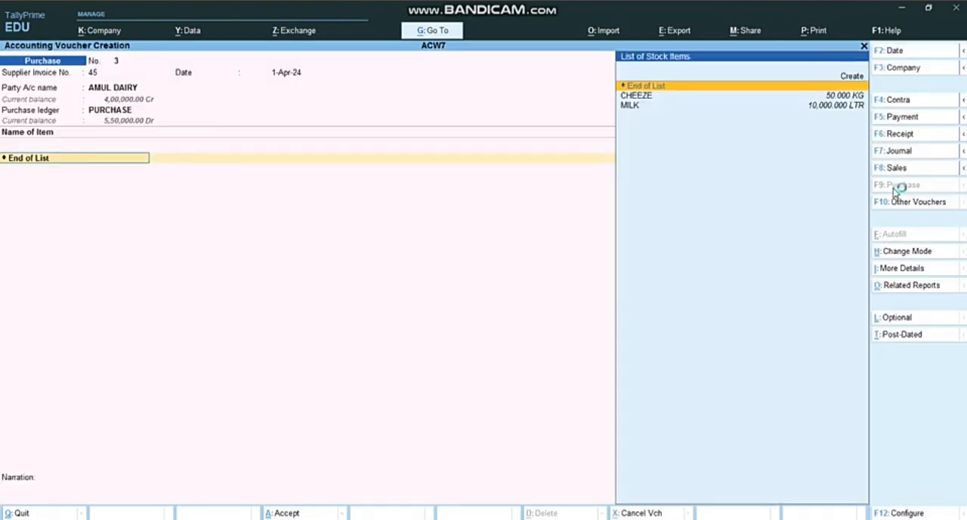
pyautogui.press('Down')
pyautogui.press('Down')
pyautogui.press('Return')
pyautogui.hotkey('alt', 'Tab')
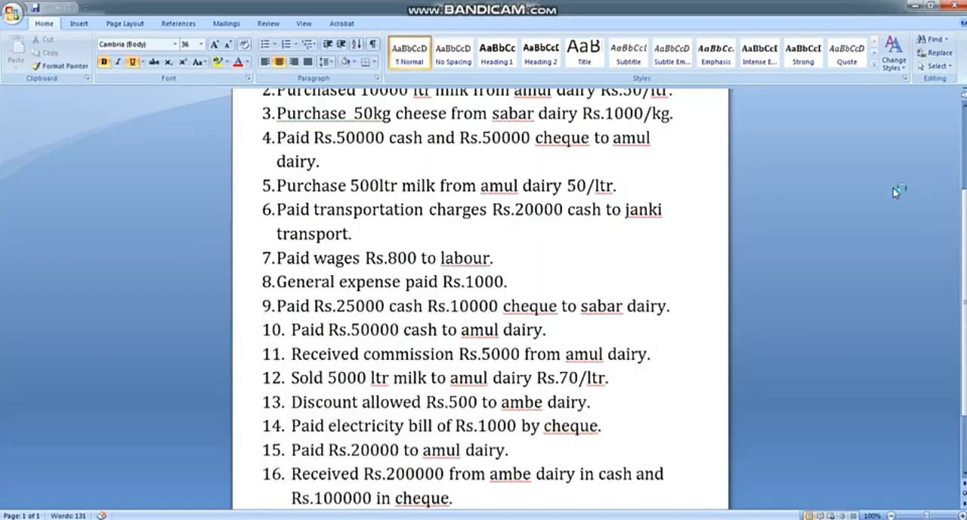
pyautogui.hotkey('alt', 'Tab')
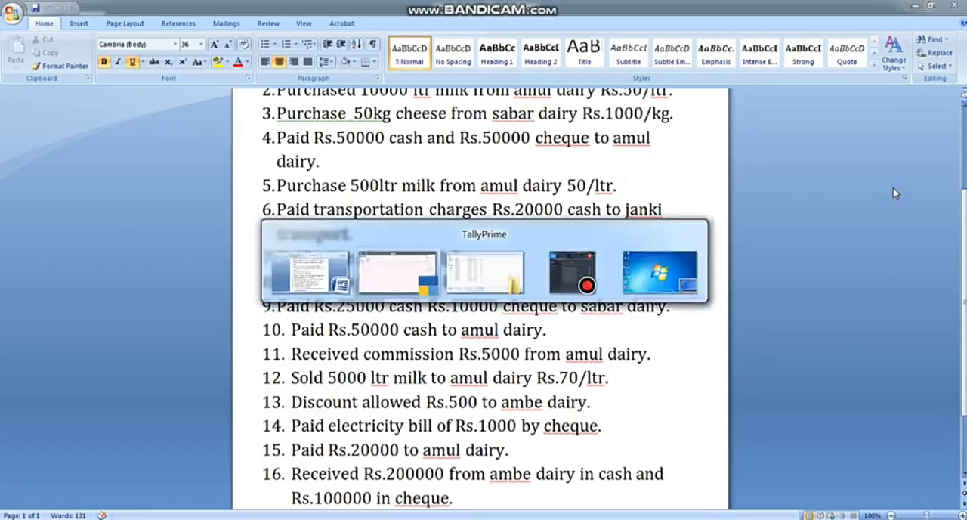
pyautogui.write('500')
pyautogui.press('Return')
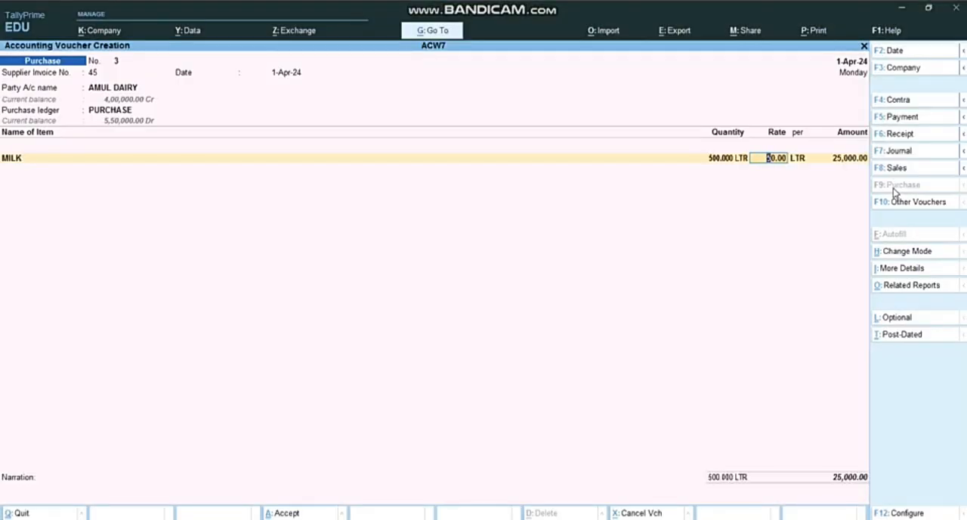
pyautogui.press('Return')
pyautogui.press('Return')
pyautogui.press('Return')
pyautogui.press('Return')
pyautogui.press('Return')
pyautogui.press('Return')
pyautogui.press('Return')
pyautogui.press('Return')
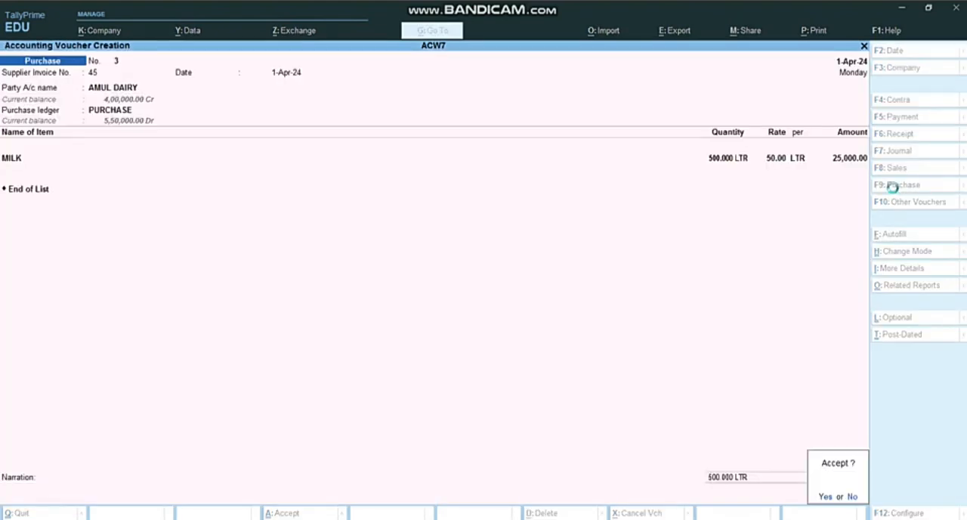
# End the item list and save the AMUL DAIRY milk purchase voucher without a narration
pyautogui.press('Return')
# Check the transportation charges transaction in the assignment and start a payment voucher from the Cash account
pyautogui.hotkey('alt', 'Tab')
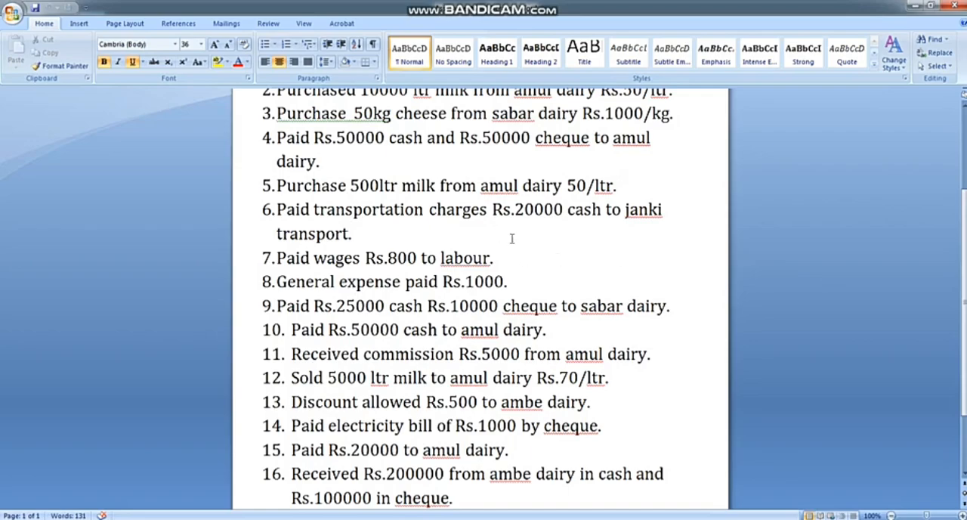
pyautogui.hotkey('alt', 'Tab')
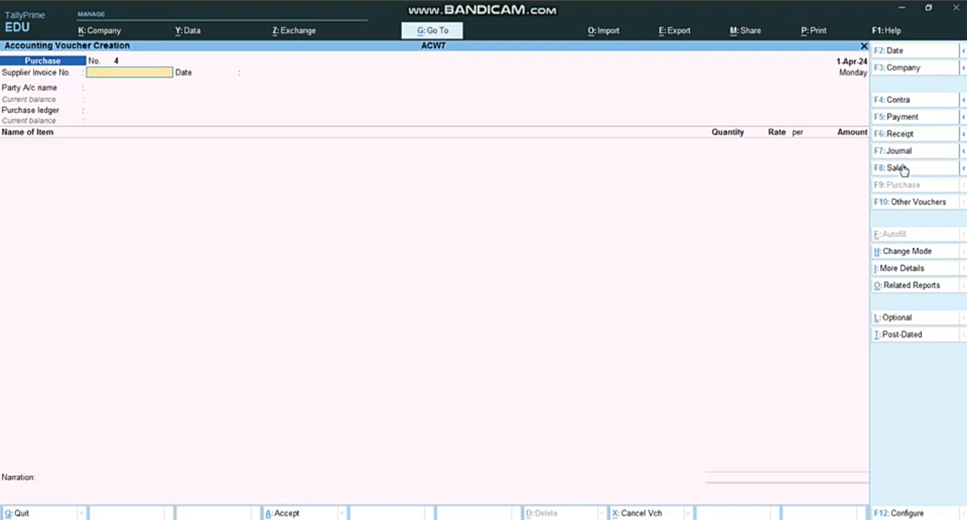
pyautogui.click(898, 124)
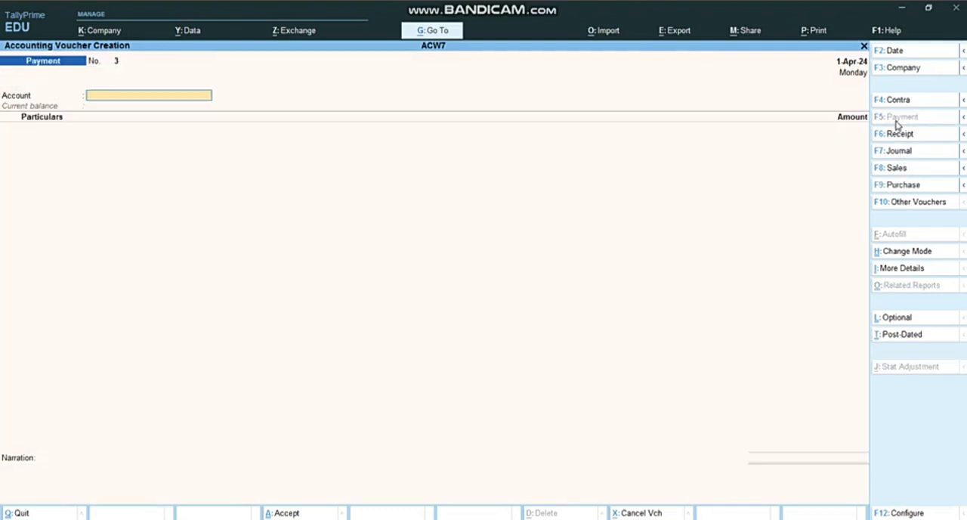
pyautogui.hotkey('alt', 'Tab')
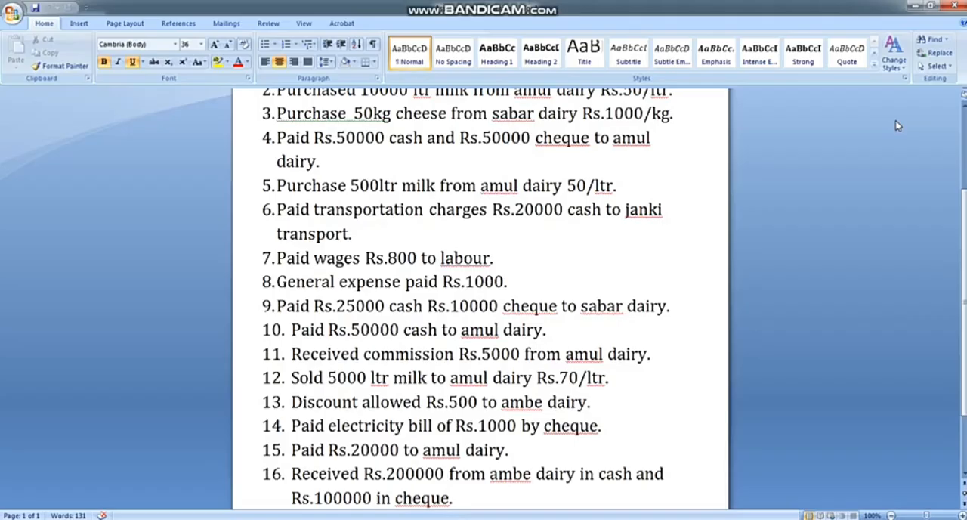
pyautogui.hotkey('alt', 'Tab')
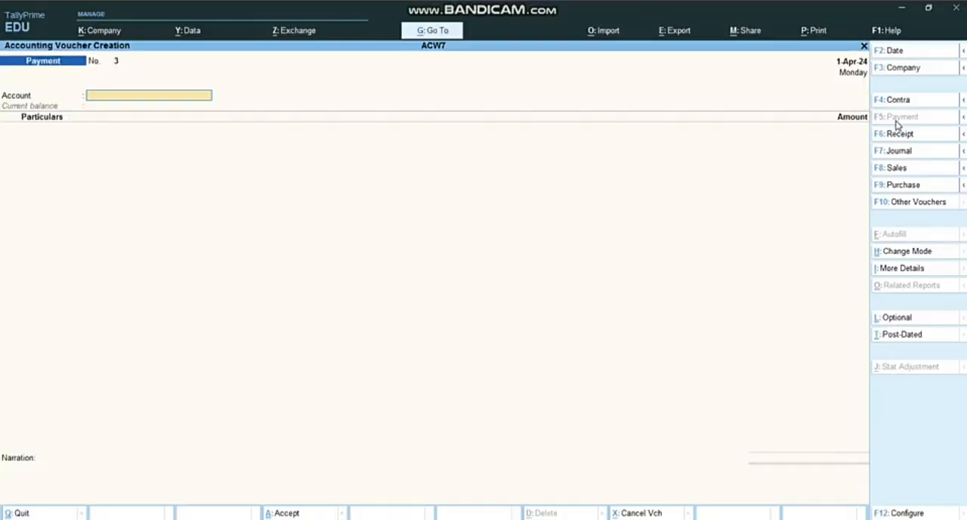
pyautogui.write('c')
pyautogui.press('Return')
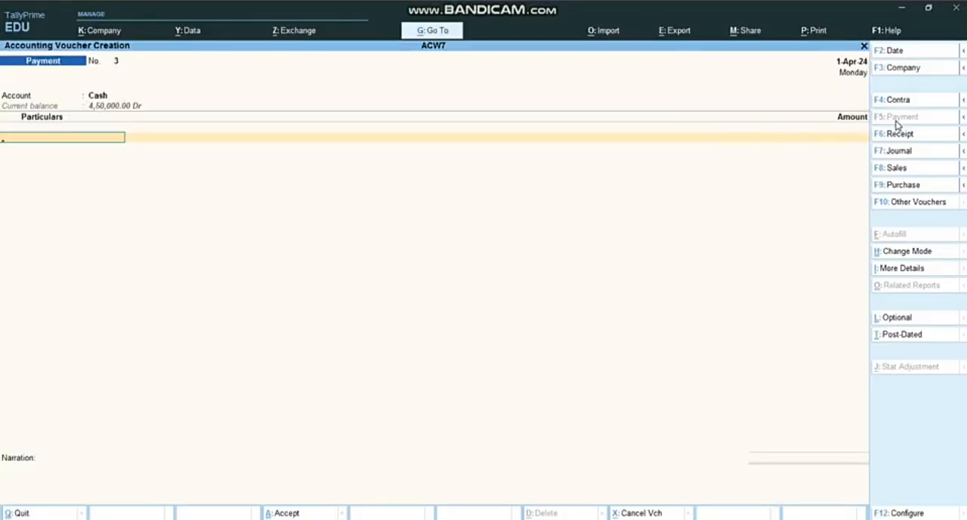
# Create a ledger named TRANSPORT CHARGE under Direct Expenses from within the payment voucher, keeping the default settings
pyautogui.hotkey('alt', 'c')
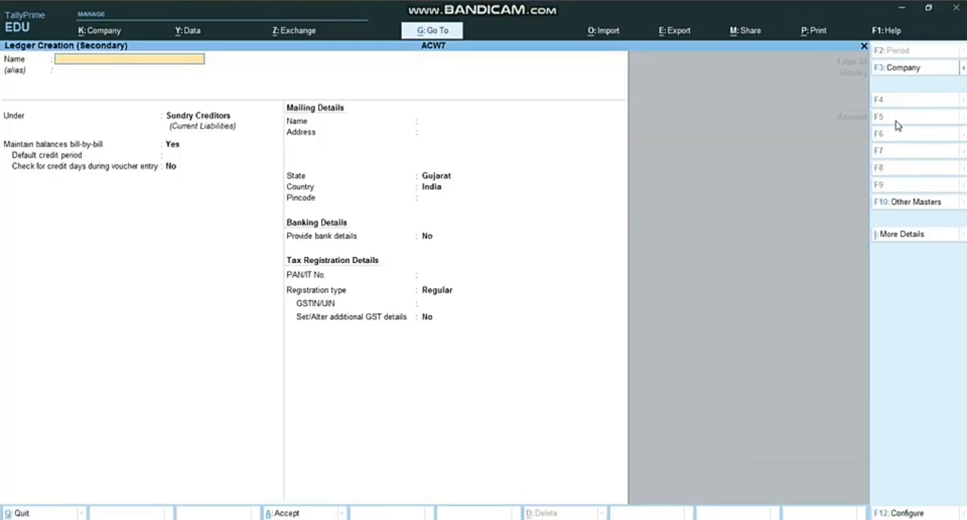
pyautogui.write('TRANSPORT CHARGE')
pyautogui.press('Return')
pyautogui.write('DIR')
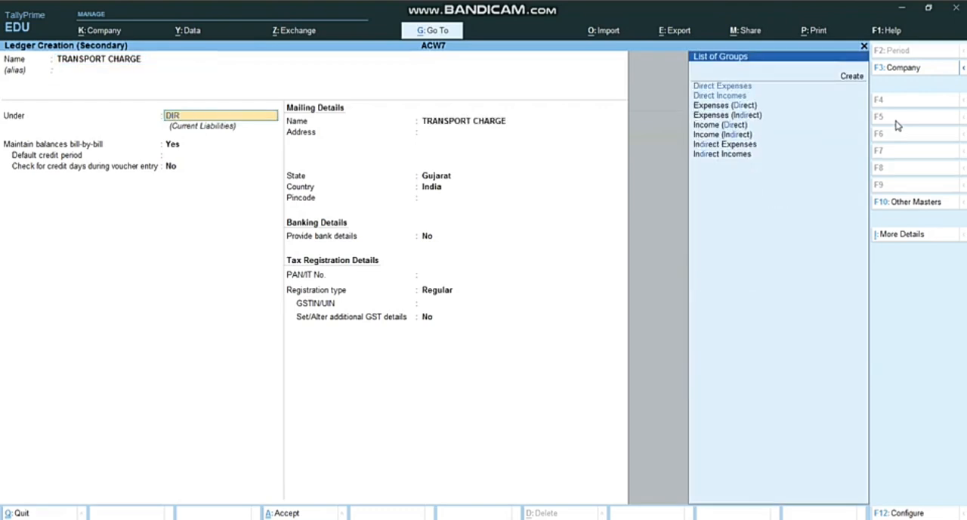
pyautogui.press('Return')
pyautogui.press('Return')
pyautogui.press('Return')
pyautogui.press('Return')
pyautogui.press('Return')
pyautogui.press('Return')
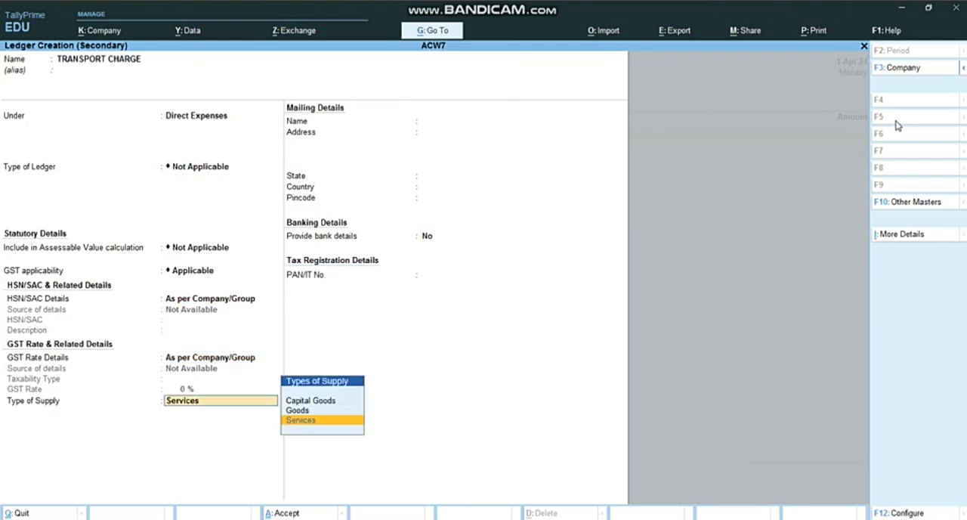
pyautogui.press('Return')
pyautogui.press('Return')
pyautogui.press('Return')
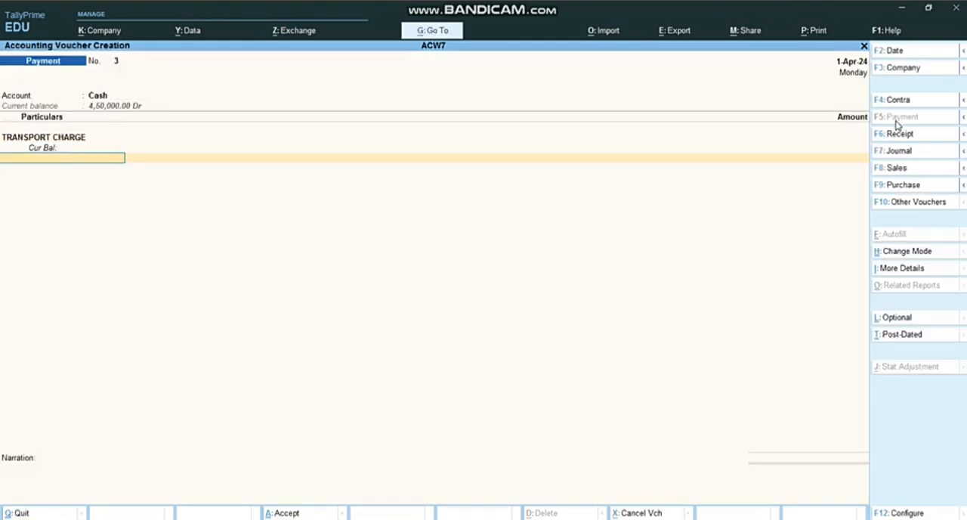
# Enter 20000 as the amount for TRANSPORT CHARGE and finish the payment voucher without a narration
pyautogui.press('BackSpace')
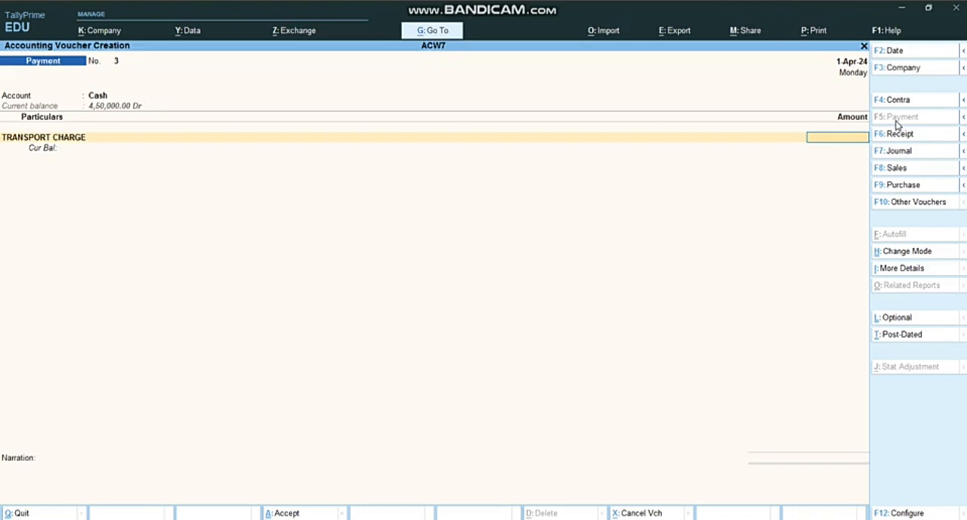
pyautogui.write('20000')
pyautogui.press('Return')
pyautogui.press('Return')
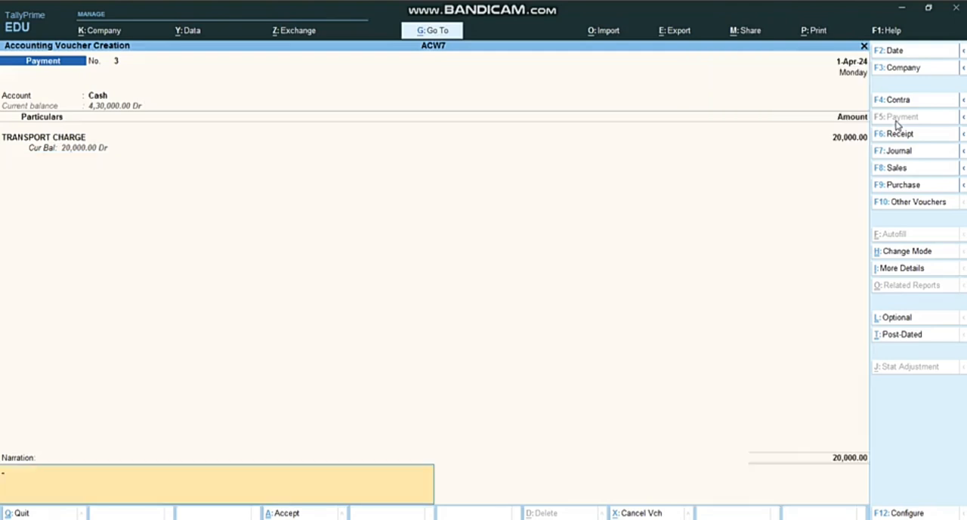
pyautogui.press('Return')
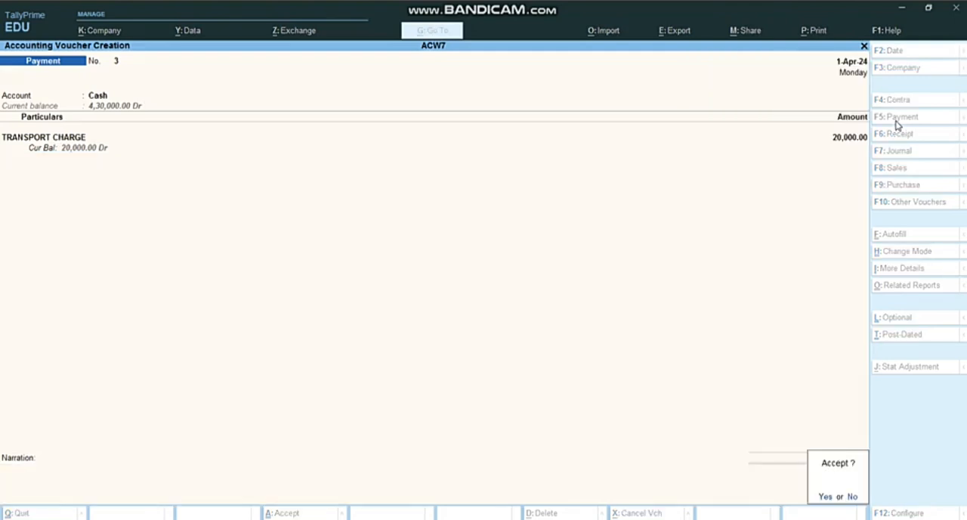
# Check the wages transaction in the assignment and set the next payment voucher's account to Cash
pyautogui.hotkey('alt', 'Tab')
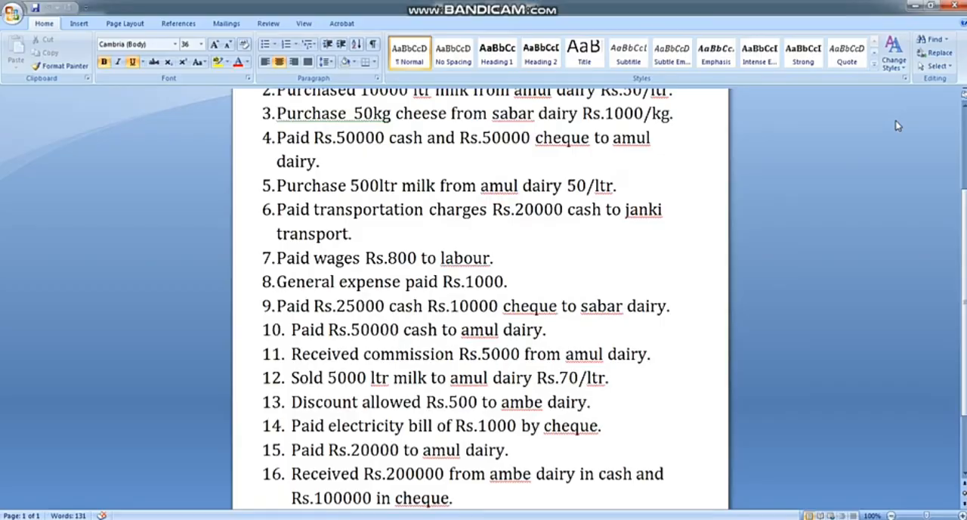
pyautogui.hotkey('alt', 'Tab')
pyautogui.press('Return')
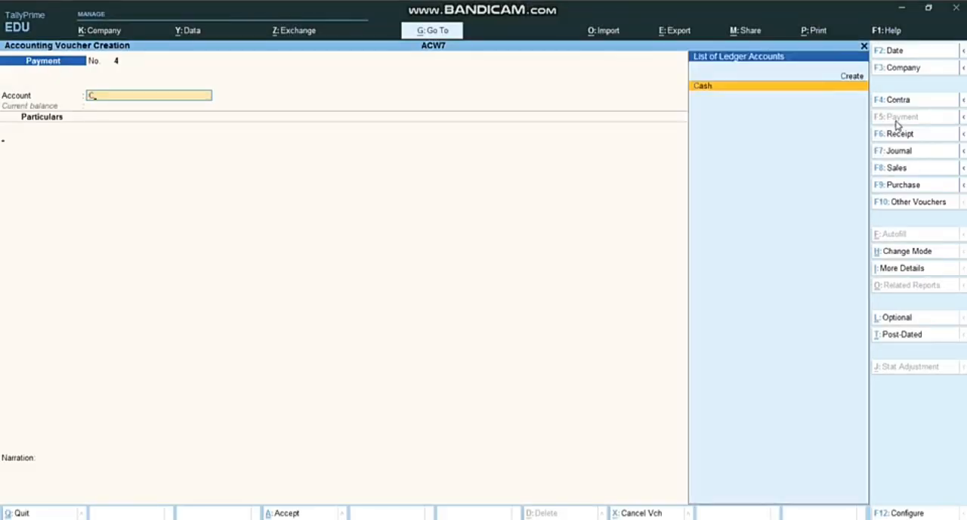
pyautogui.press('Return')
# Create a ledger named LABOUR under Direct Expenses from within the payment voucher, keeping the default settings
pyautogui.hotkey('alt', 'c')
pyautogui.write('LABOUR')
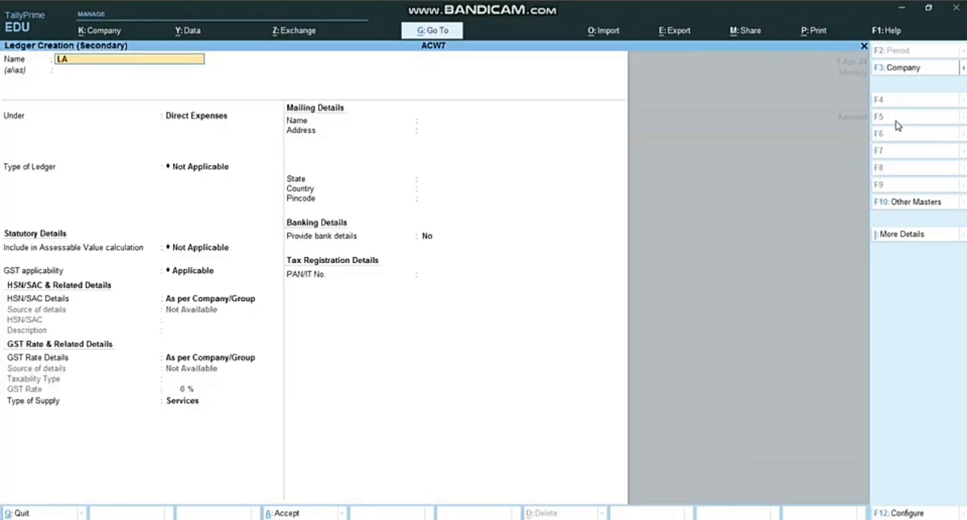
pyautogui.press('Return')
pyautogui.press('Return')
pyautogui.press('Return')
pyautogui.press('Return')
pyautogui.press('Return')
pyautogui.press('Return')
pyautogui.press('Return')
pyautogui.press('Return')
pyautogui.press('Return')
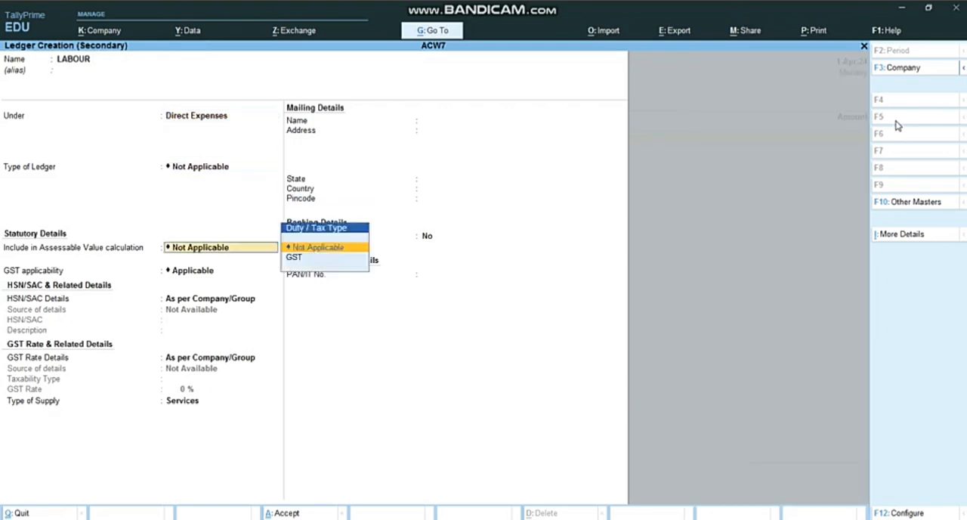
pyautogui.press('Return')
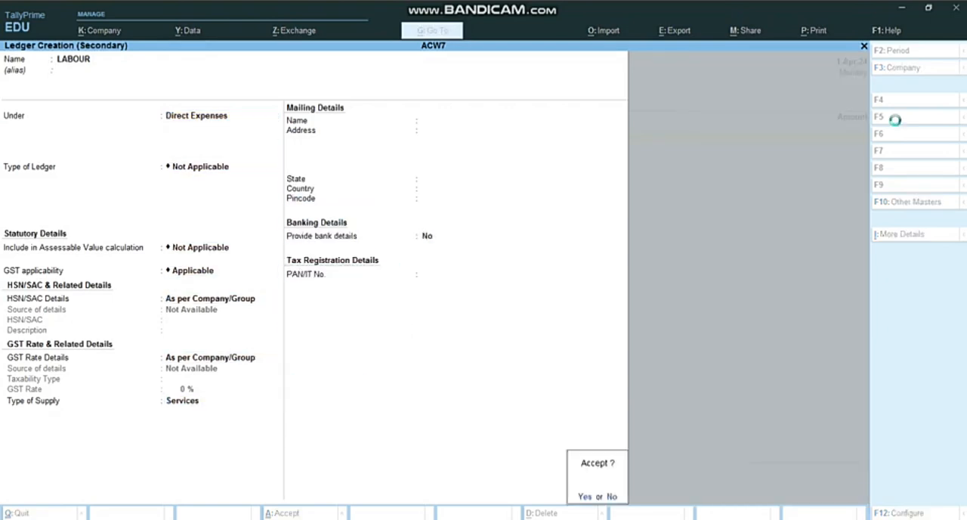
pyautogui.press('Return')
# Enter 800 as the amount for LABOUR and save the payment voucher without a narration
pyautogui.write('85')
pyautogui.press('BackSpace')
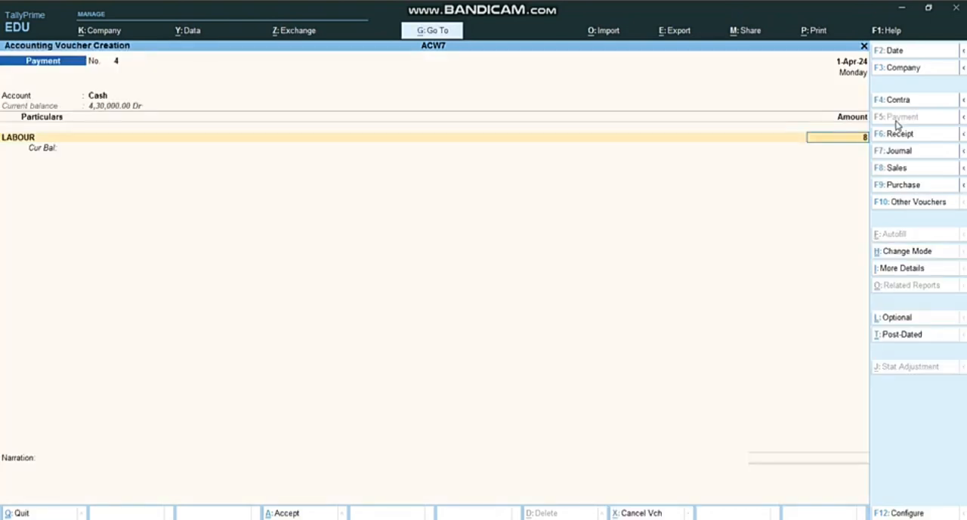
pyautogui.write('00')
pyautogui.press('Return')
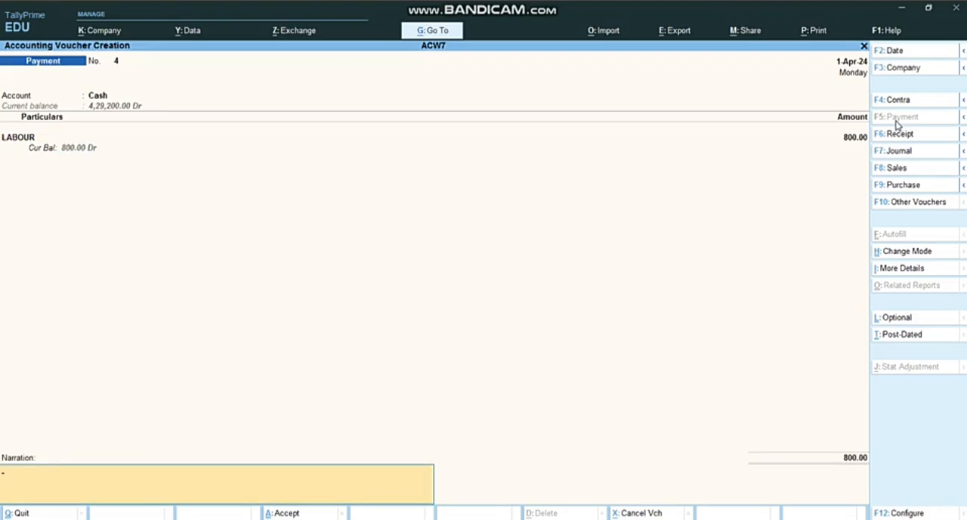
pyautogui.press('Return')
pyautogui.press('Return')
# Review the remaining transactions in the Word assignment and return to the blank payment voucher in TallyPrime
pyautogui.hotkey('alt', 'Tab')
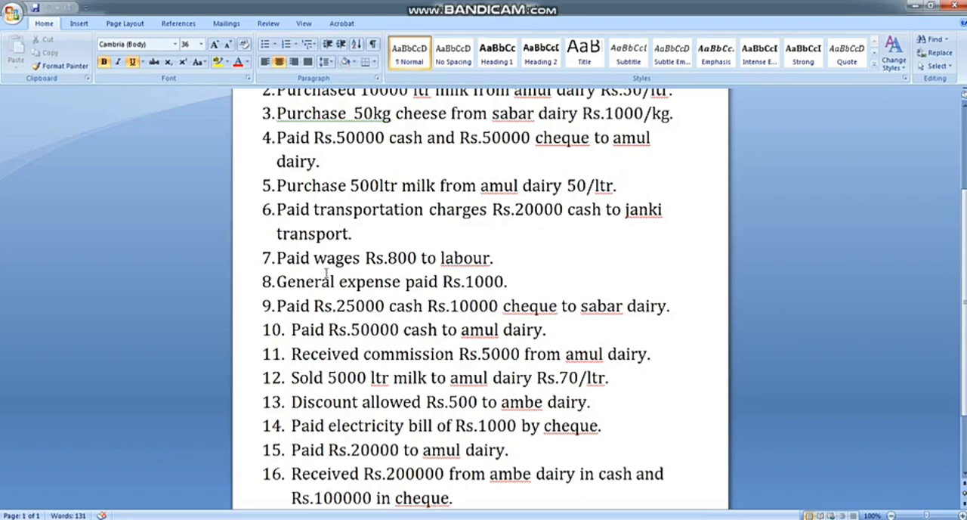
pyautogui.scroll(-1, 389, 282)
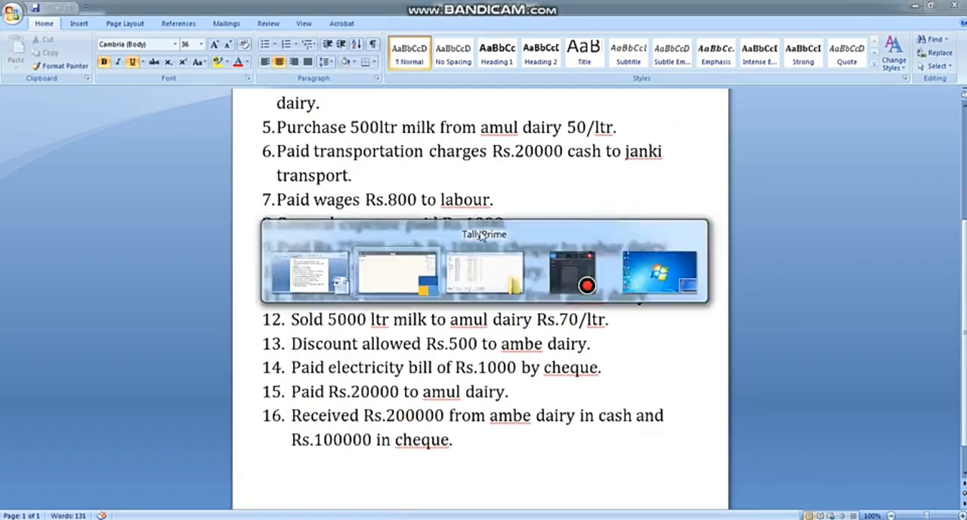
pyautogui.hotkey('alt', 'Tab')
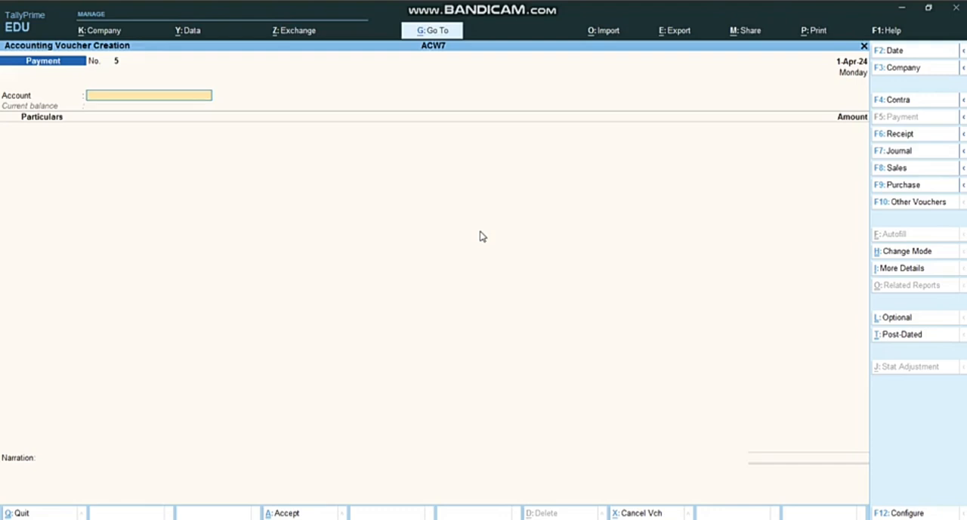
# Set the payment voucher's account to Cash and start a new ledger named GENERAL EXP from within the voucher
pyautogui.write('c')
pyautogui.press('Return')
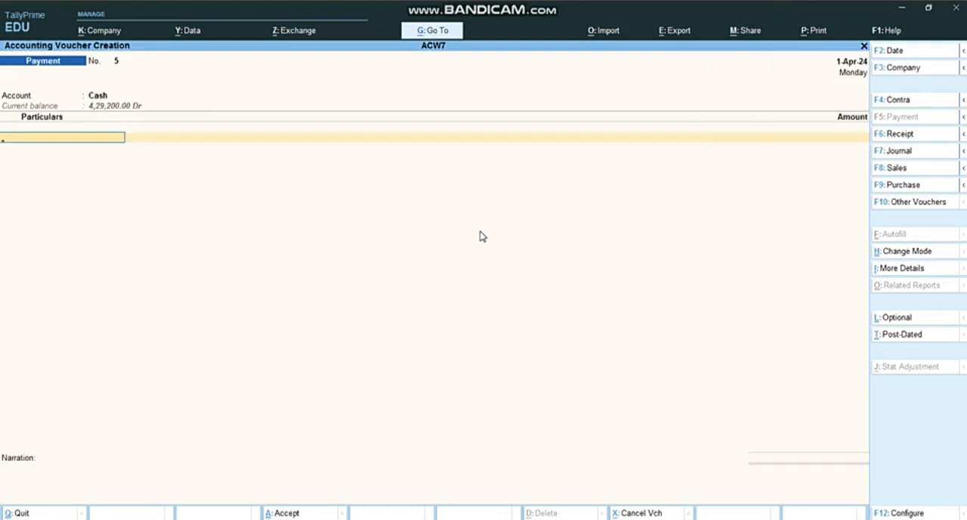
pyautogui.hotkey('alt', 'c')
pyautogui.write('G')
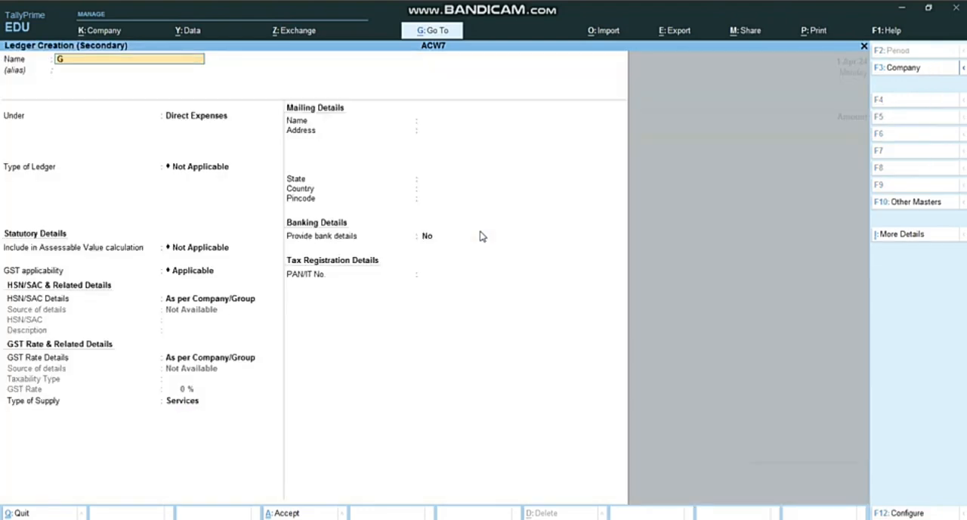
pyautogui.write('ENERAL EXP')
pyautogui.press('Return')
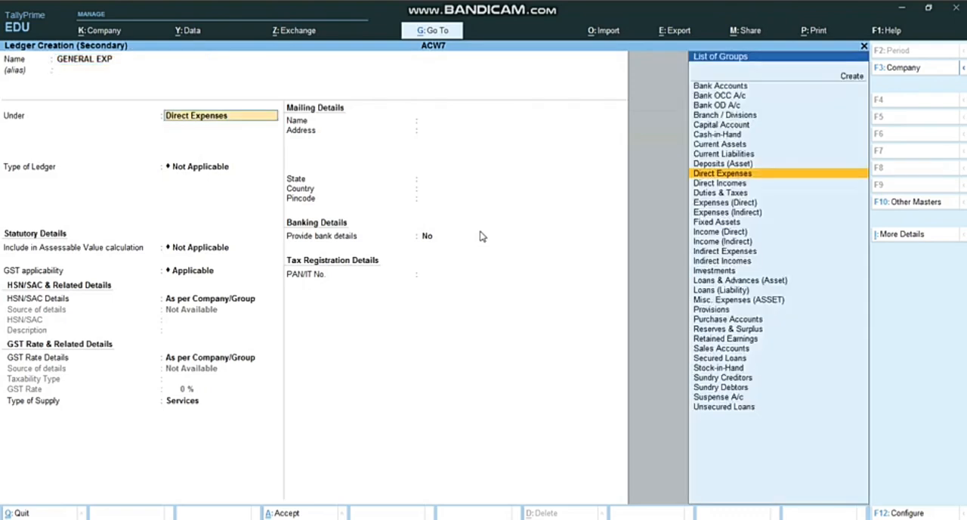
# Place the GENERAL EXP ledger under Indirect Expenses and save it with the remaining settings at their defaults
pyautogui.write('IN')
pyautogui.press('Down')
pyautogui.press('Down')
pyautogui.press('Down')
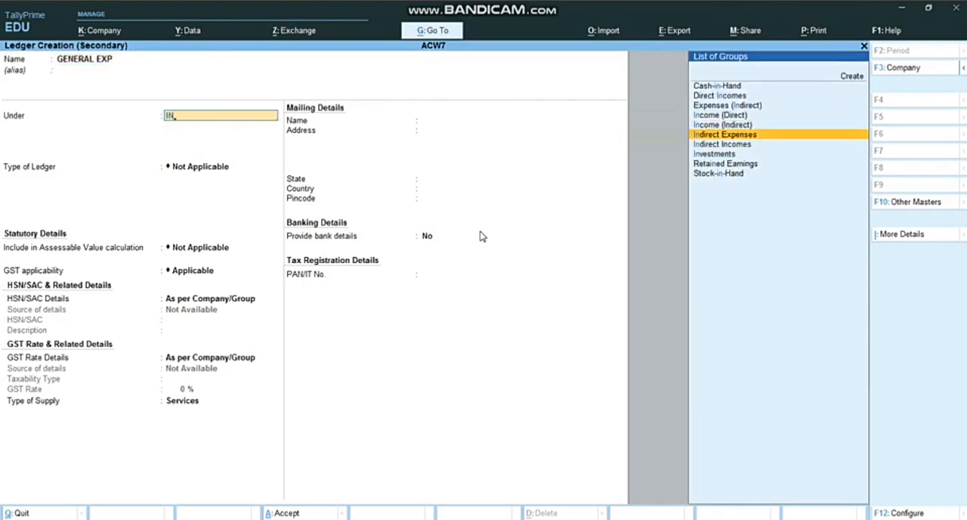
pyautogui.press('Return')
pyautogui.press('Return')
pyautogui.press('Return')
pyautogui.press('Return')
pyautogui.press('Return')
pyautogui.press('Return')
pyautogui.press('Return')
pyautogui.press('Return')
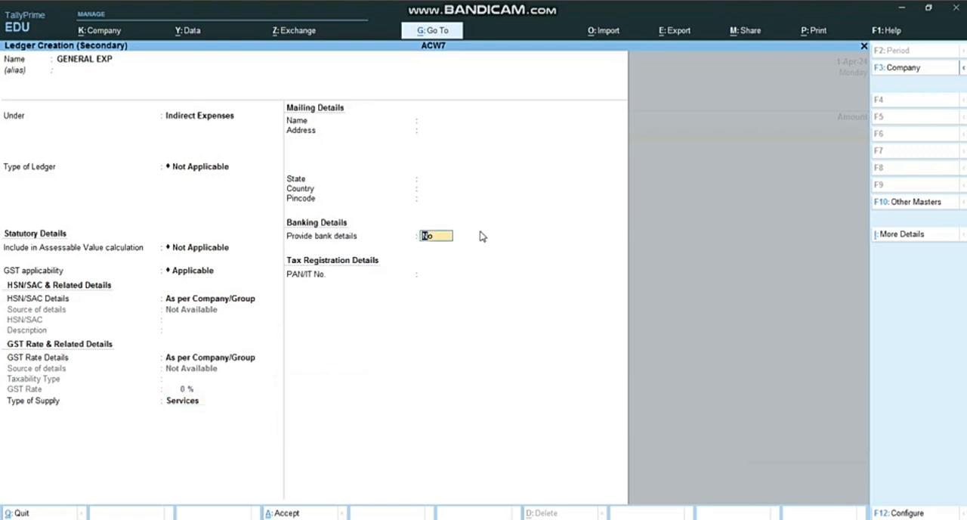
# Enter 1000 as the amount for GENERAL EXP and save the payment voucher without a narration
pyautogui.write('1000')
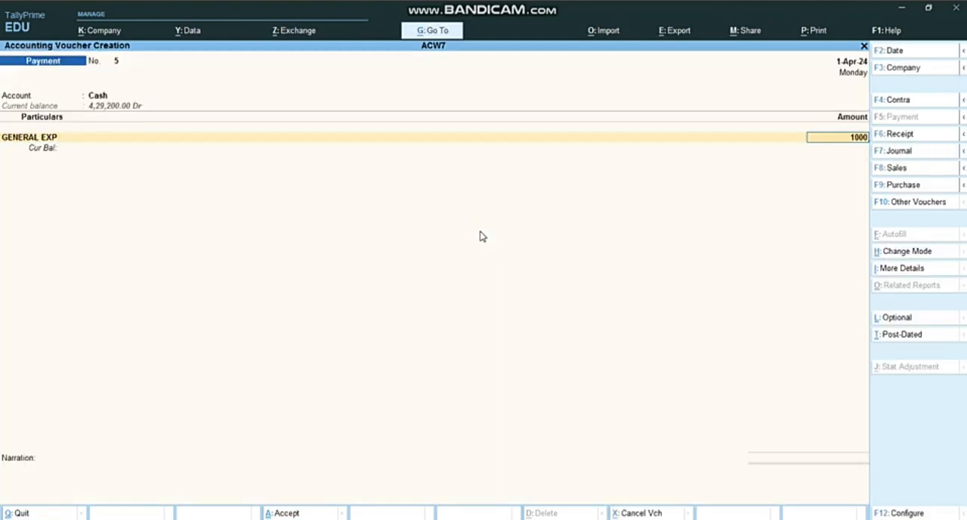
pyautogui.press('Return')
pyautogui.press('Return')
pyautogui.press('Return')
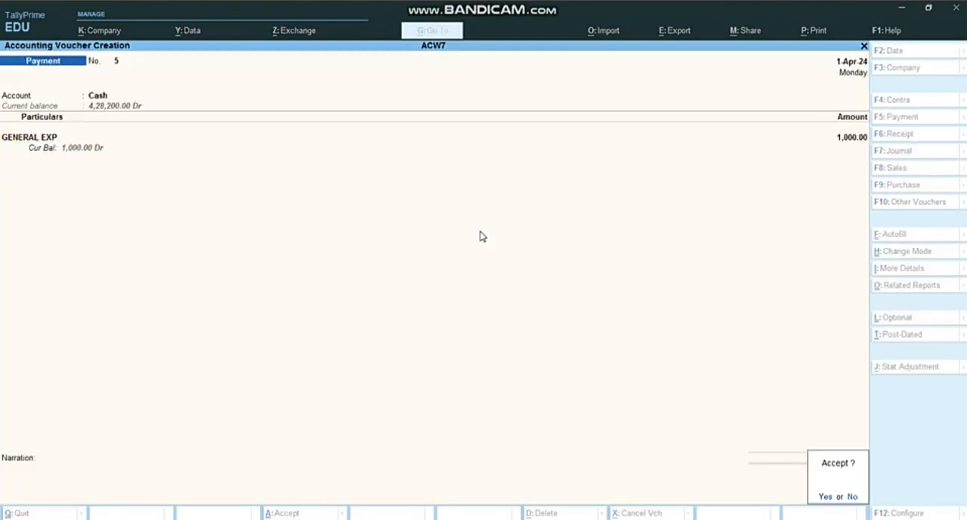
# Check transaction 9 in the Word assignment, and in TallyPrime enter a 25,000 payment from Cash to SABAR DAIRY
pyautogui.hotkey('alt', 'Tab')
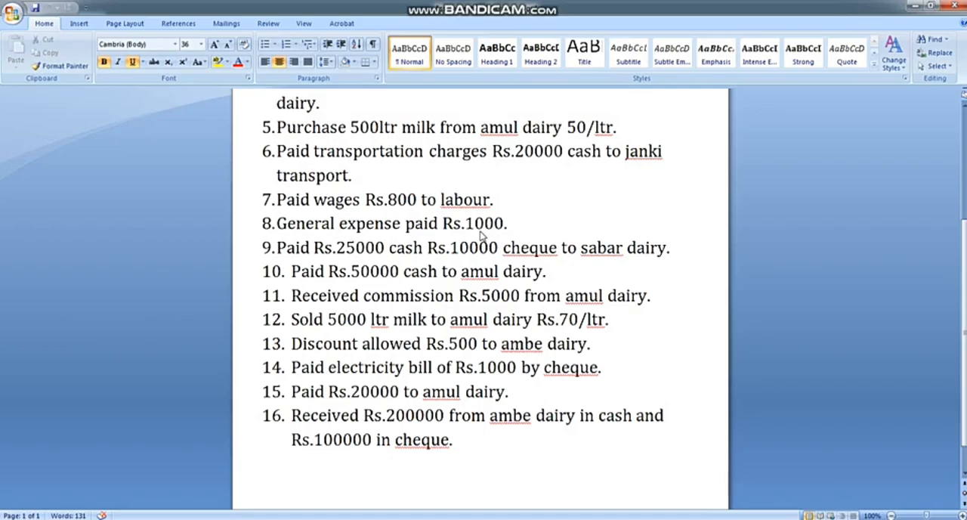
pyautogui.hotkey('alt', 'Tab')
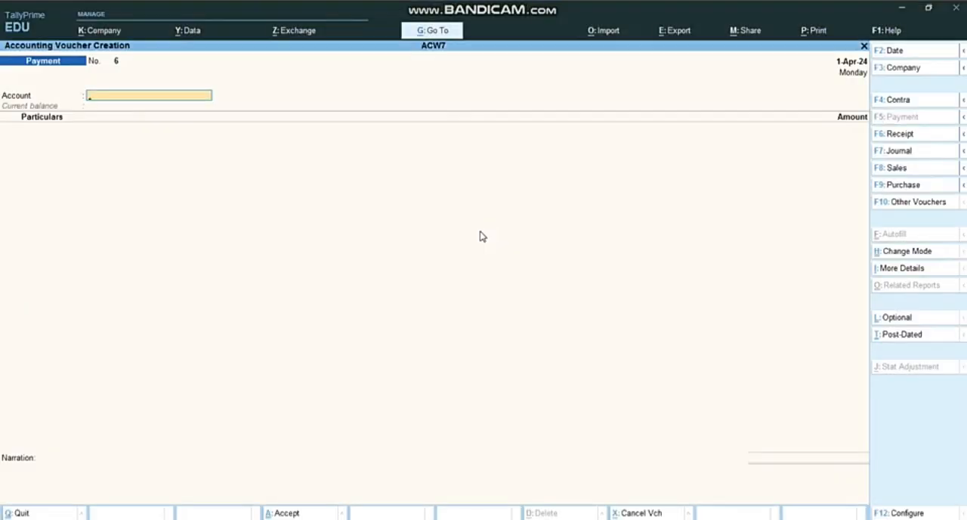
pyautogui.write('c')
pyautogui.press('Return')
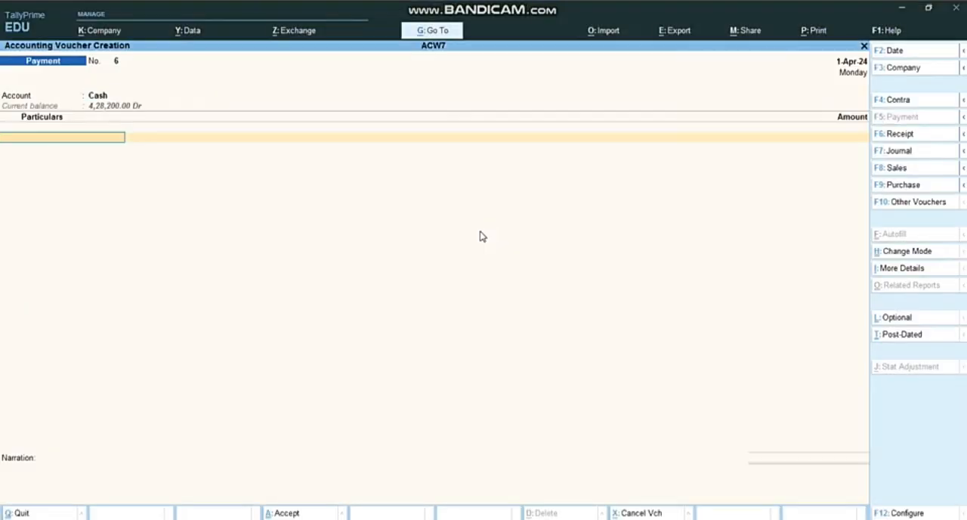
pyautogui.write('sa')
pyautogui.press('Return')
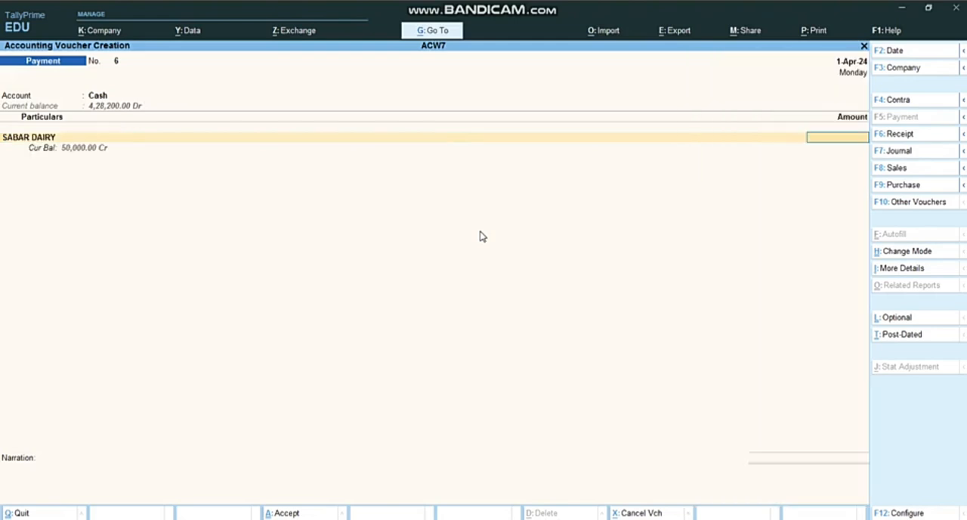
pyautogui.write('25,000')
pyautogui.press('Return')
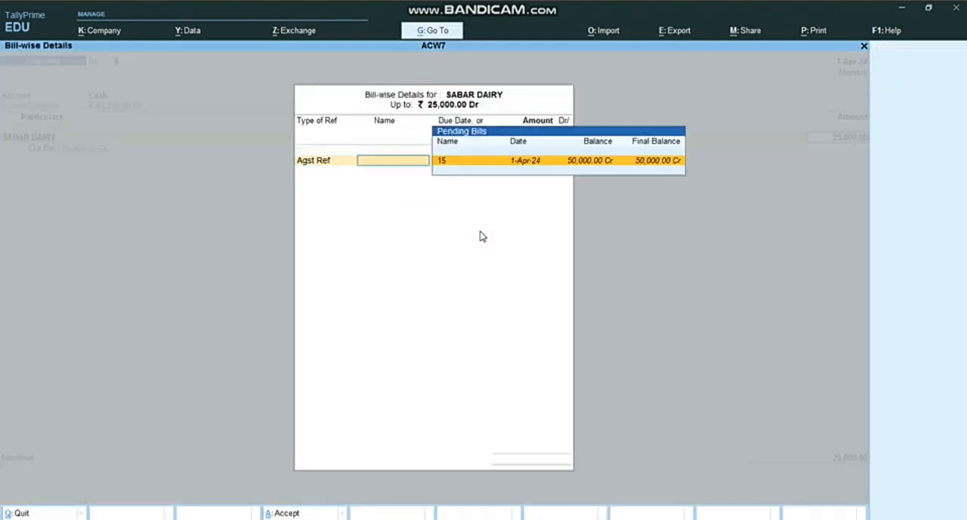
# Allocate the SABAR DAIRY cash payment against pending bill 15 and save the voucher without a narration
pyautogui.press('Return')
pyautogui.press('Return')
pyautogui.press('Return')
pyautogui.press('Return')
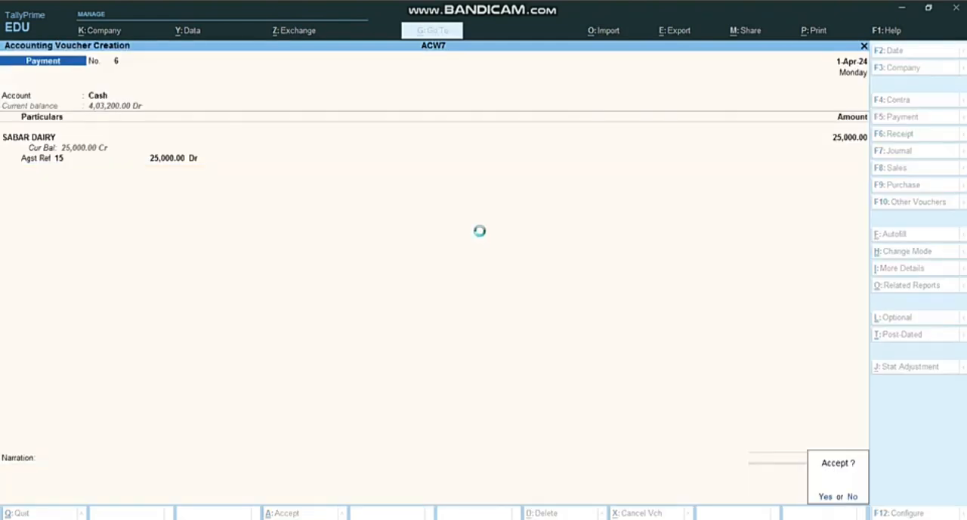
# In the next payment voucher, set the account to SBI BANK and enter 10000 for SABAR DAIRY
pyautogui.press('Return')
pyautogui.press('BackSpace')
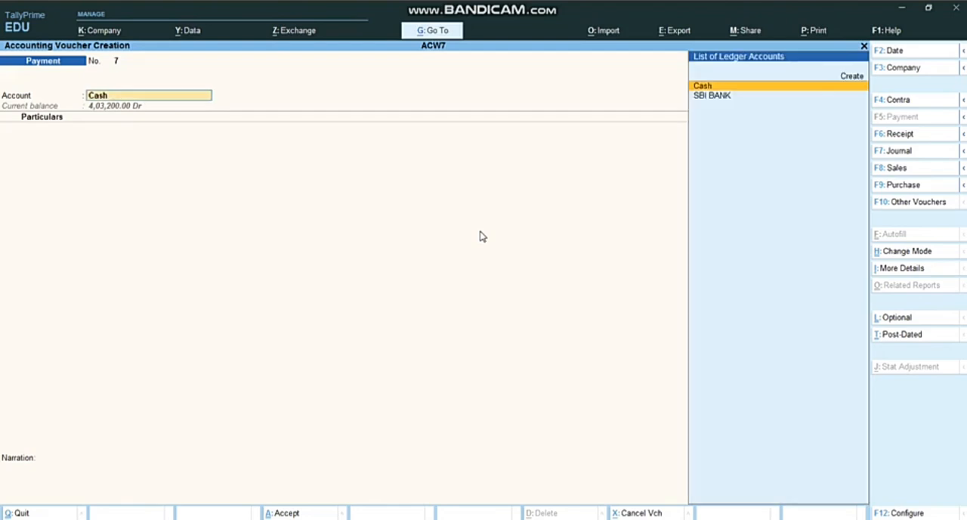
pyautogui.press('Down')
pyautogui.press('Return')
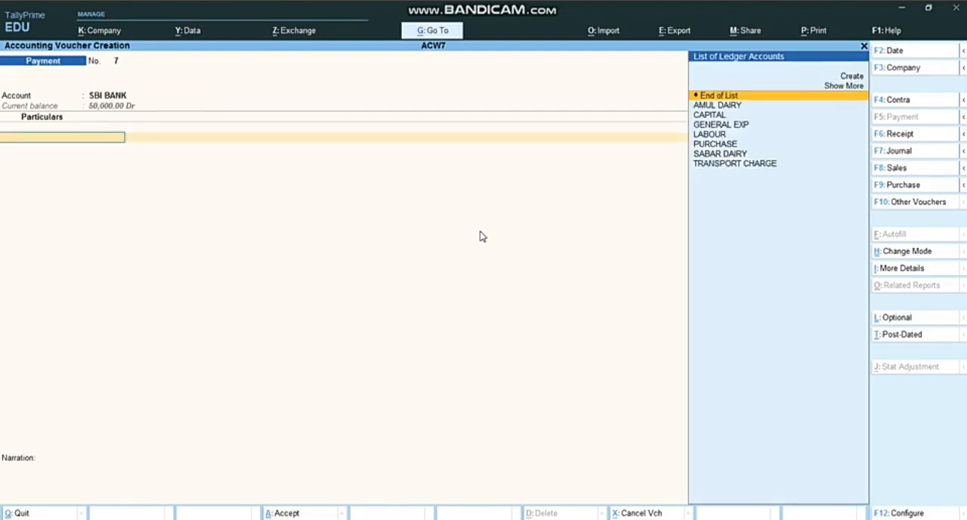
pyautogui.write('SA')
pyautogui.press('Return')
pyautogui.write('10000')
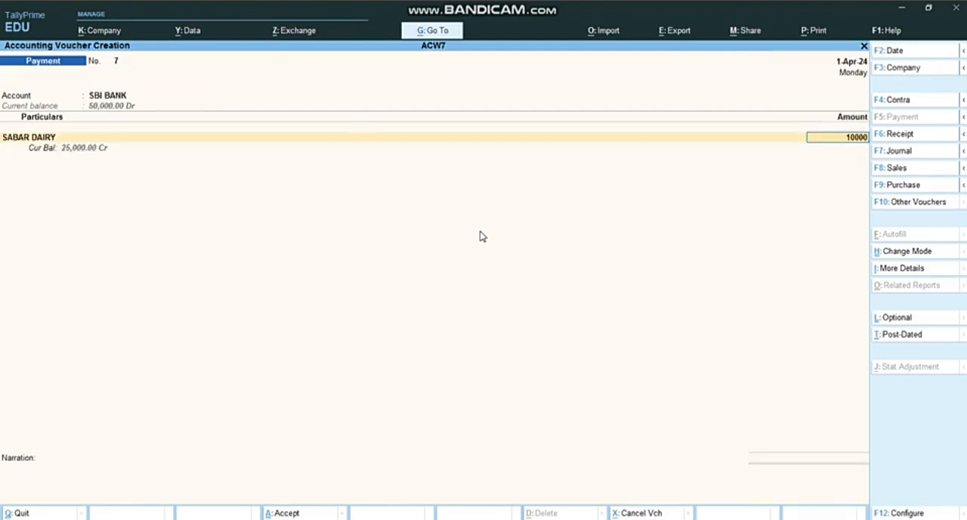
pyautogui.press('Return')
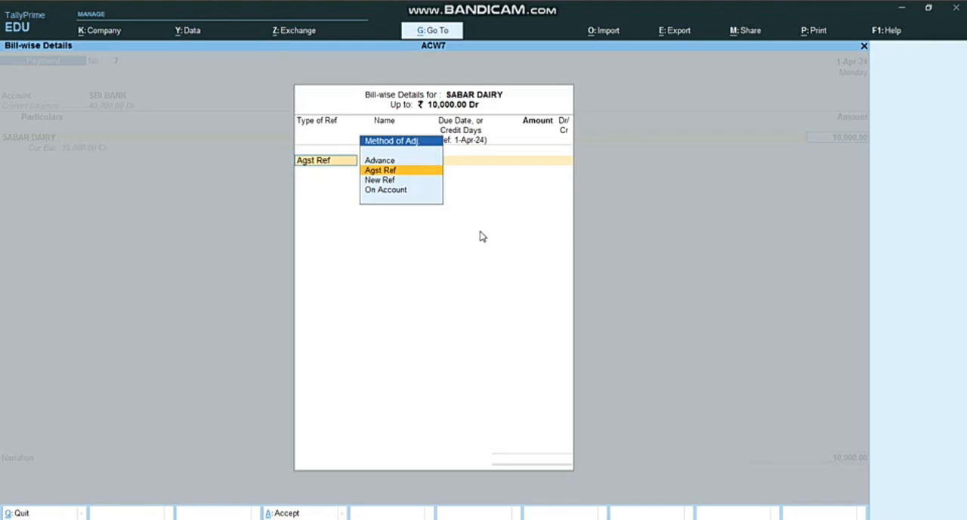
# Set the SABAR DAIRY bank payment's bill-wise reference to On Account and save the voucher without a narration
pyautogui.press('Down')
pyautogui.press('Down')
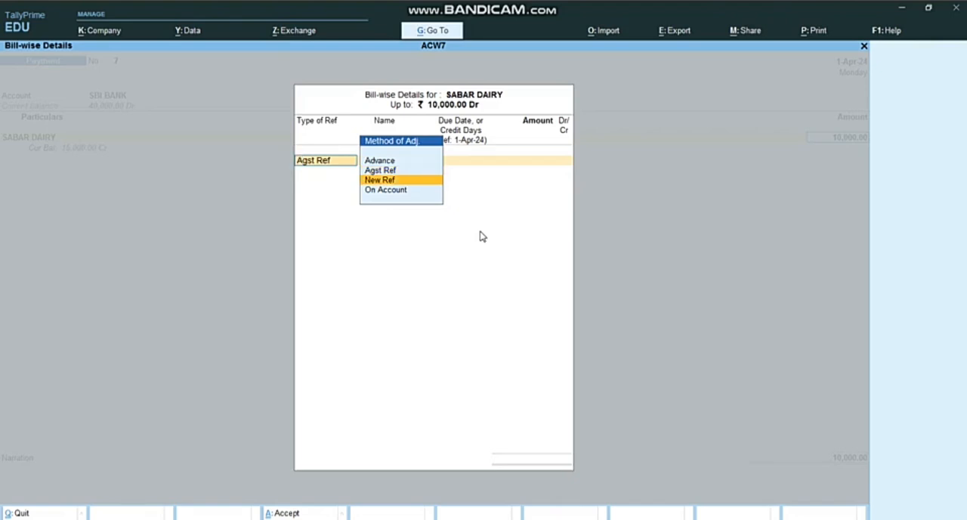
pyautogui.press('Return')
pyautogui.press('Return')
pyautogui.press('Return')
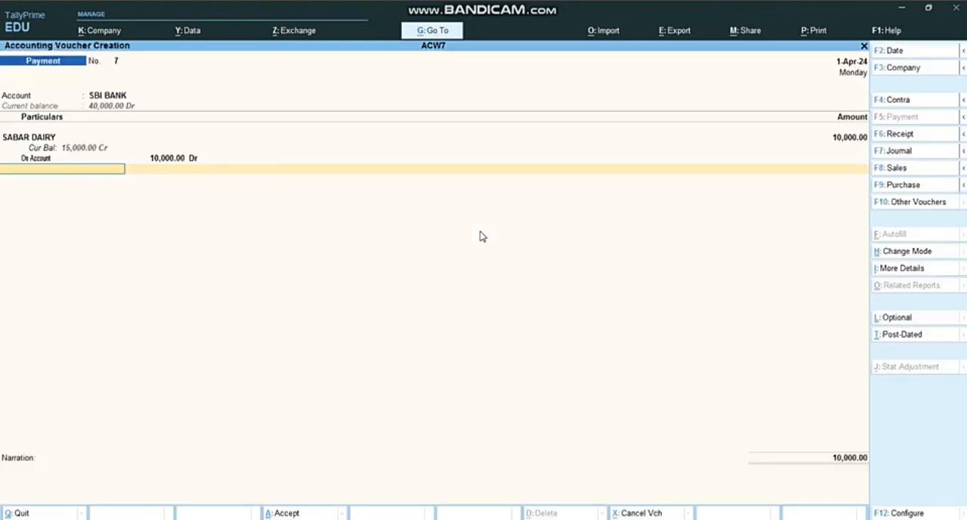
pyautogui.press('Return')
pyautogui.press('Return')
pyautogui.press('Return')
pyautogui.press('Return')
pyautogui.press('Return')
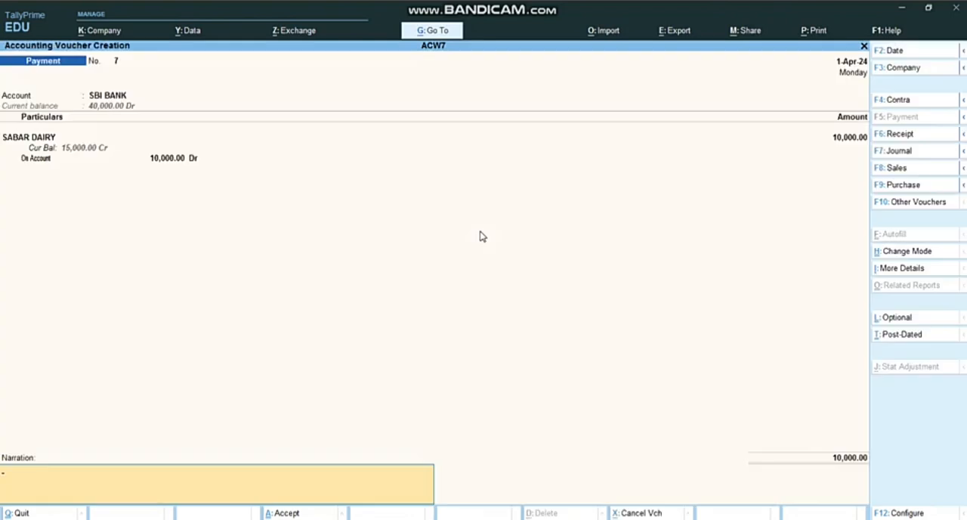
pyautogui.press('Return')
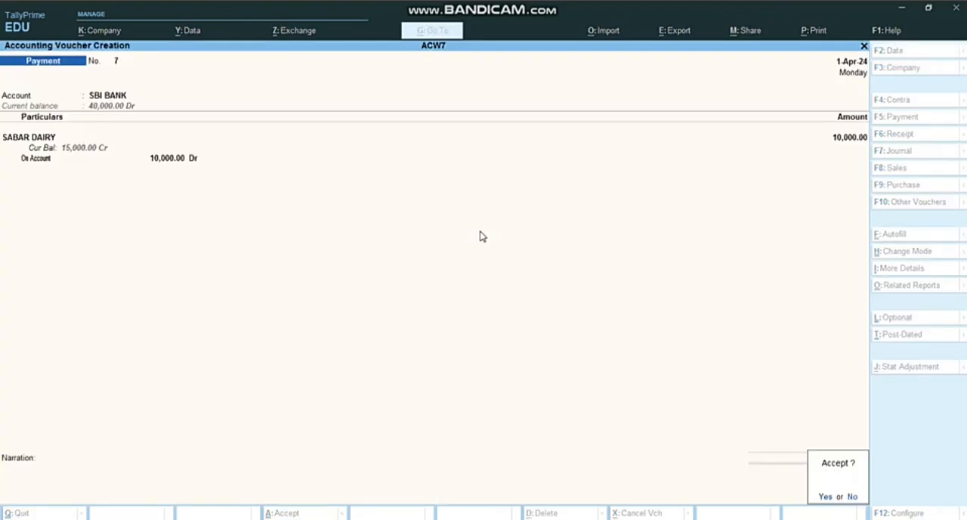
pyautogui.press('Return')
# Check the next transactions in the Word assignment, and in TallyPrime start a receipt voucher with account Cash and AMUL DAIRY as the particular
pyautogui.hotkey('alt', 'Tab')
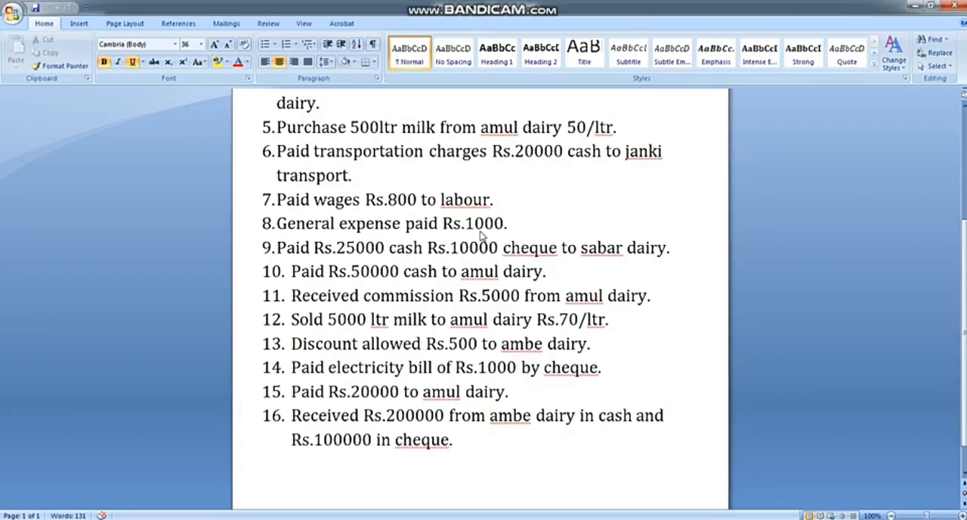
pyautogui.hotkey('alt', 'Tab')
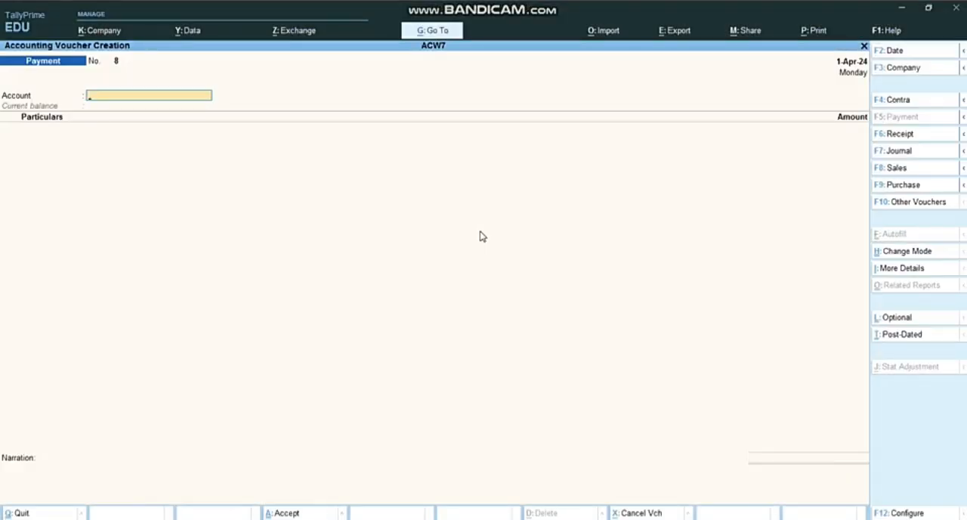
pyautogui.press('F6')
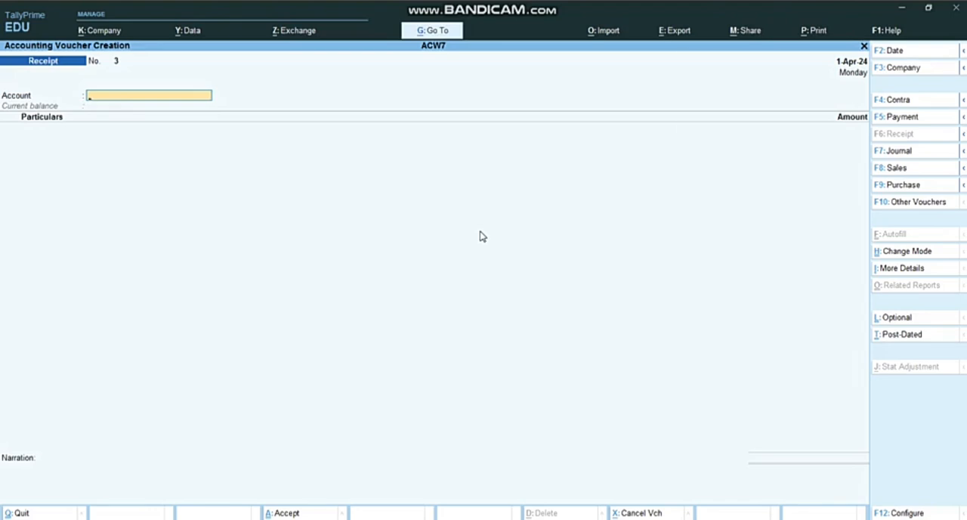
pyautogui.write('c')
pyautogui.press('Return')
pyautogui.write('AM')
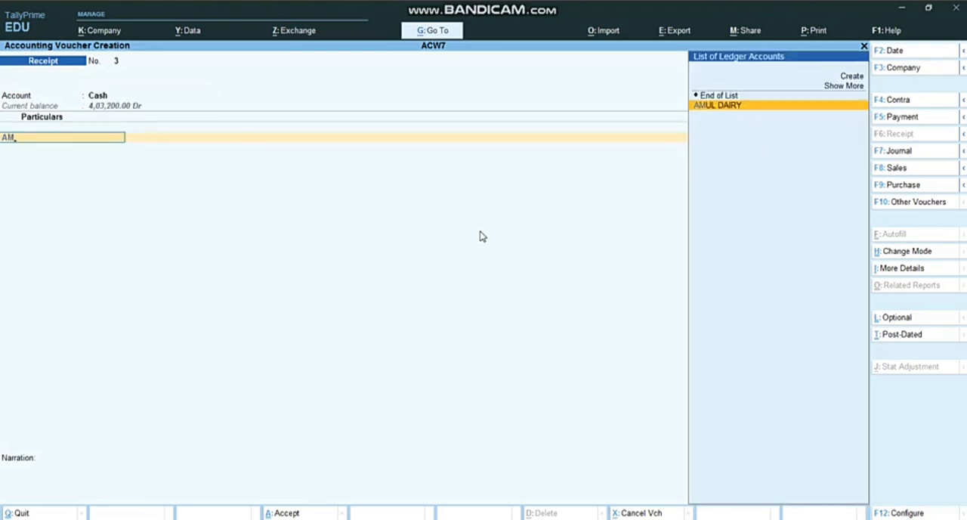
pyautogui.press('Return')
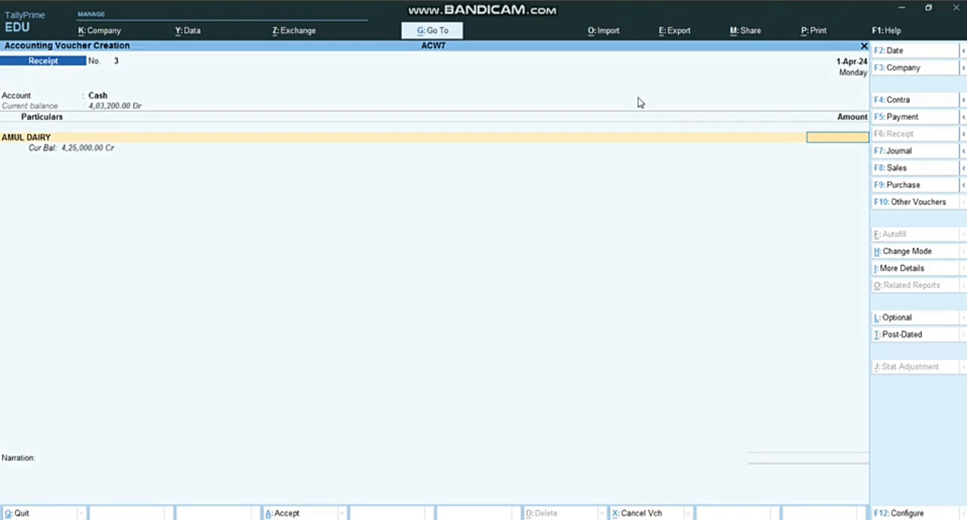
# Recheck the commission transaction in the Word assignment and enter 5,000 as the AMUL DAIRY receipt amount in TallyPrime
pyautogui.hotkey('alt', 'Tab')
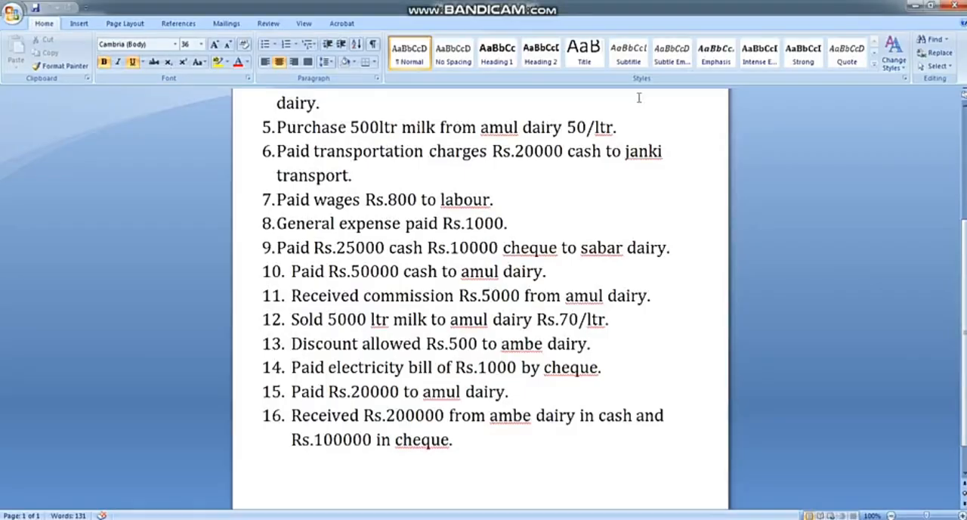
pyautogui.hotkey('alt', 'Tab')
pyautogui.hotkey('alt', 'Tab')
pyautogui.hotkey('alt', 'Tab')
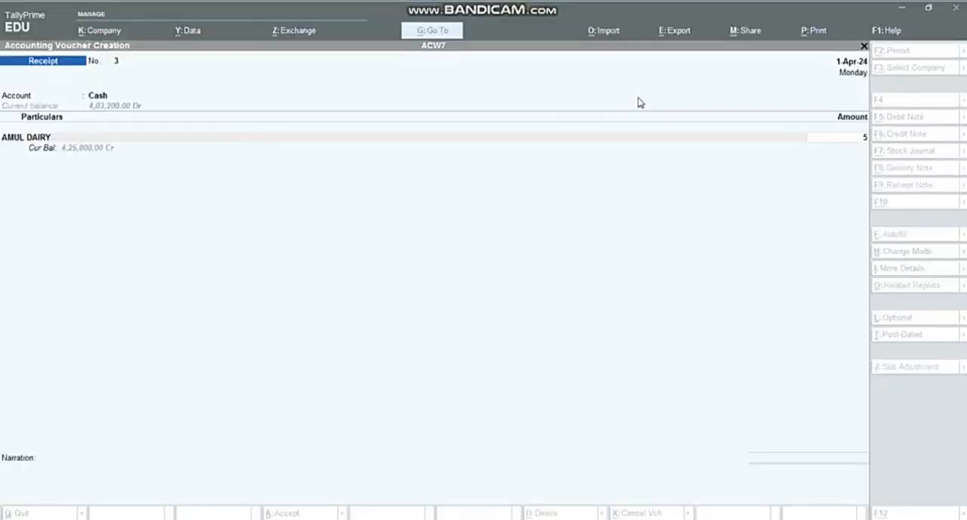
pyautogui.hotkey('alt', 'Tab')
pyautogui.hotkey('alt', 'Tab')
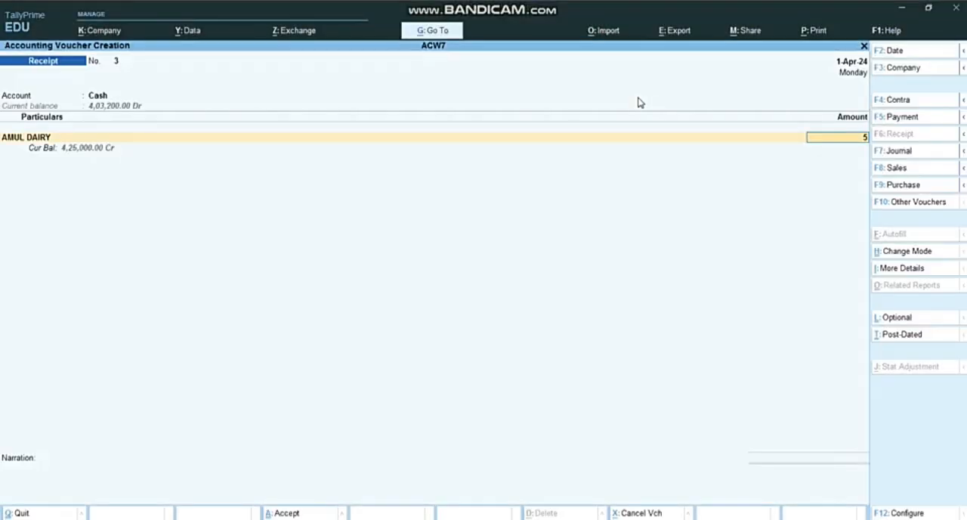
pyautogui.write('5,000')
pyautogui.press('Return')
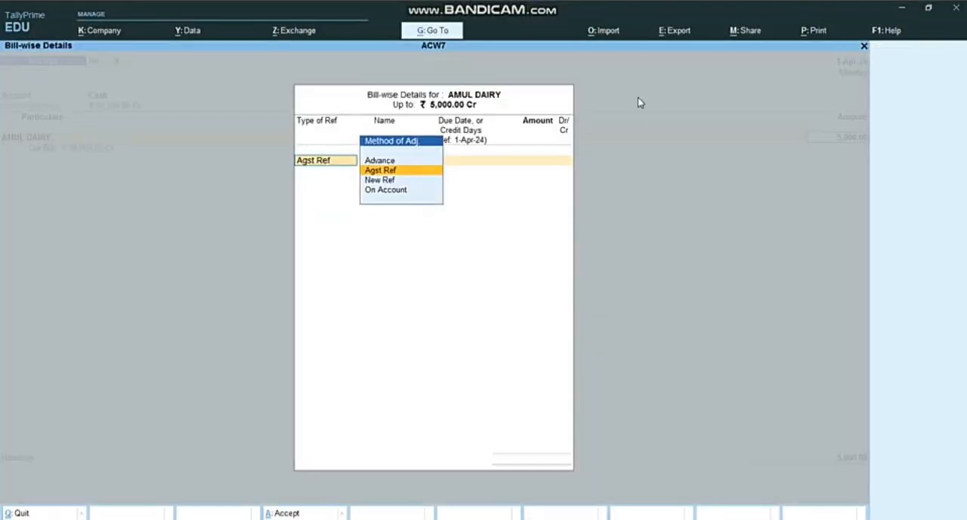
# Set the AMUL DAIRY receipt's bill-wise reference to On Account and save the receipt voucher without a narration
pyautogui.press('Down')
pyautogui.press('Down')
pyautogui.press('Return')
pyautogui.press('Return')
pyautogui.press('Return')
pyautogui.press('Return')
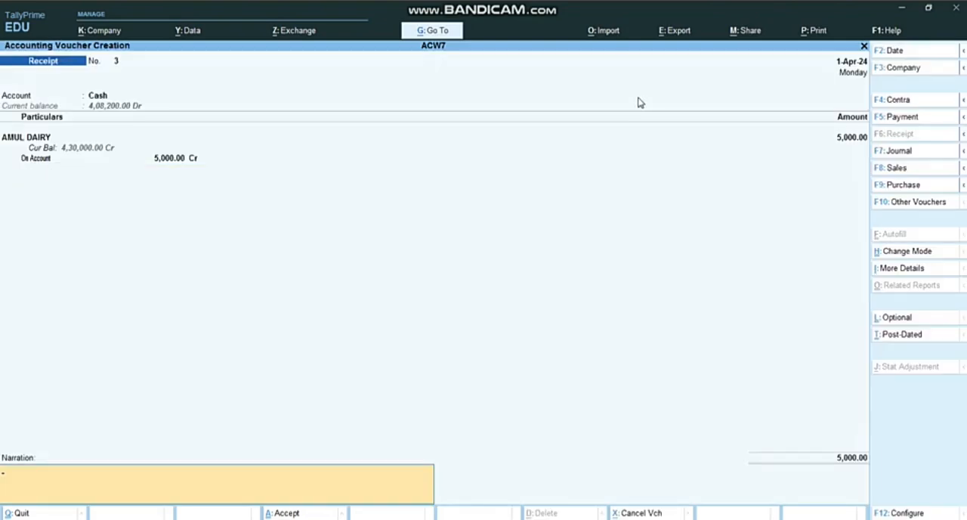
pyautogui.press('Return')
pyautogui.press('Return')
# Switch to the Word assignment and change the buyer's name in transaction 12 from amul to ambe
pyautogui.hotkey('alt', 'Tab')
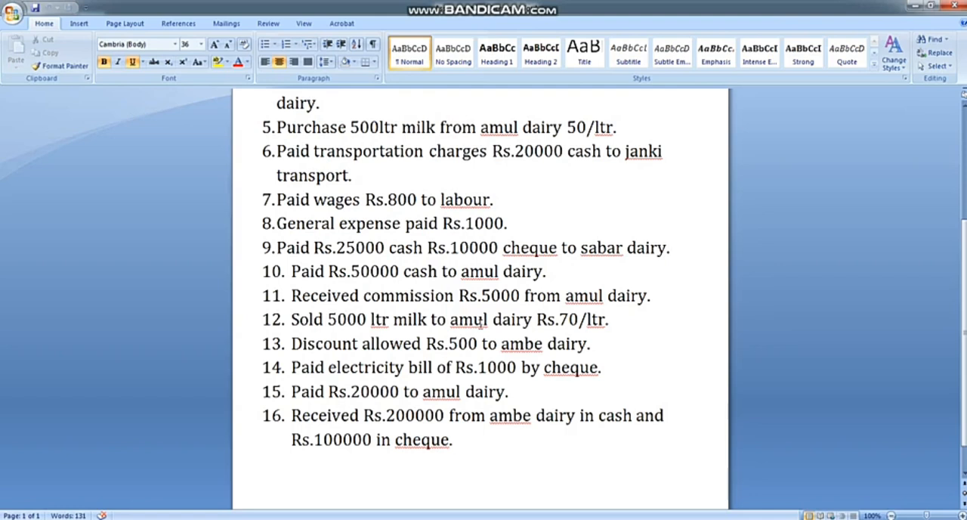
pyautogui.click(488, 321)
pyautogui.press('BackSpace')
pyautogui.press('BackSpace')
pyautogui.press('BackSpace')
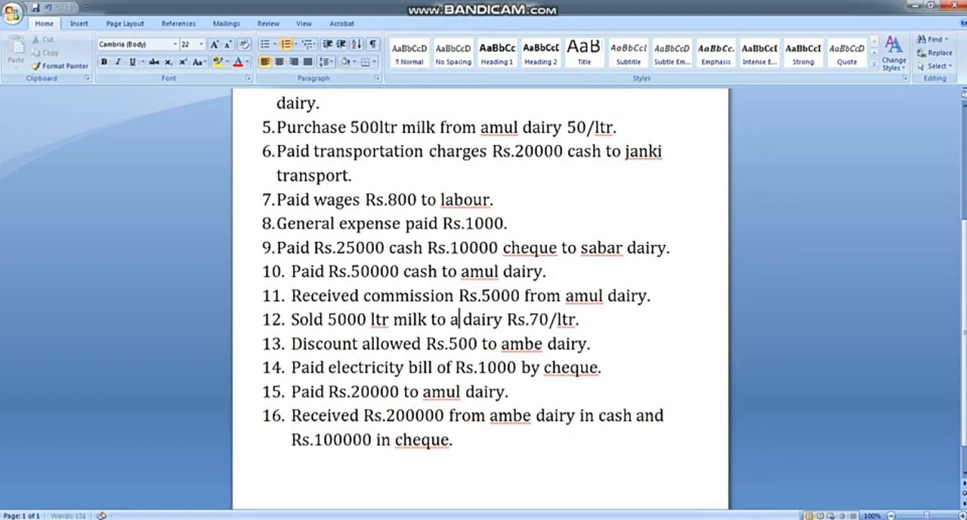
pyautogui.write('MBE')
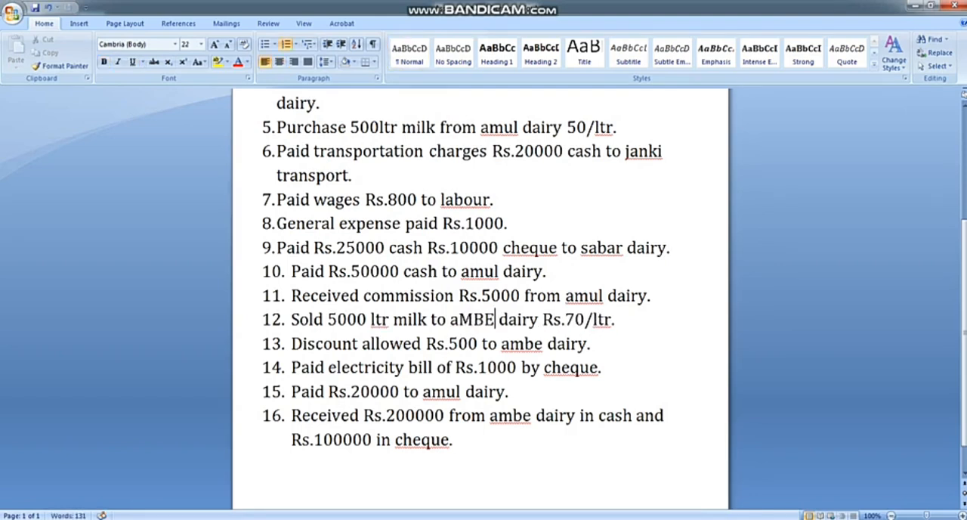
pyautogui.press('BackSpace')
pyautogui.press('BackSpace')
pyautogui.press('BackSpace')
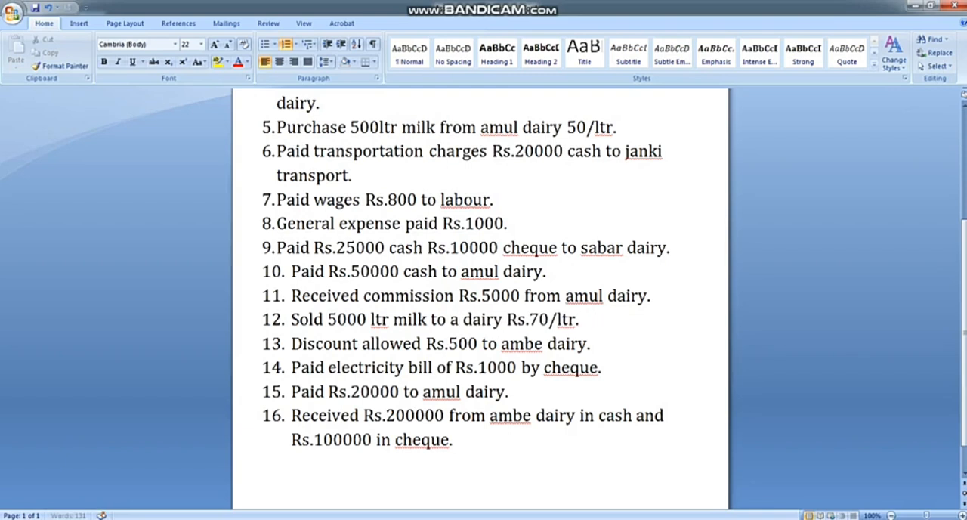
pyautogui.write('mbe')
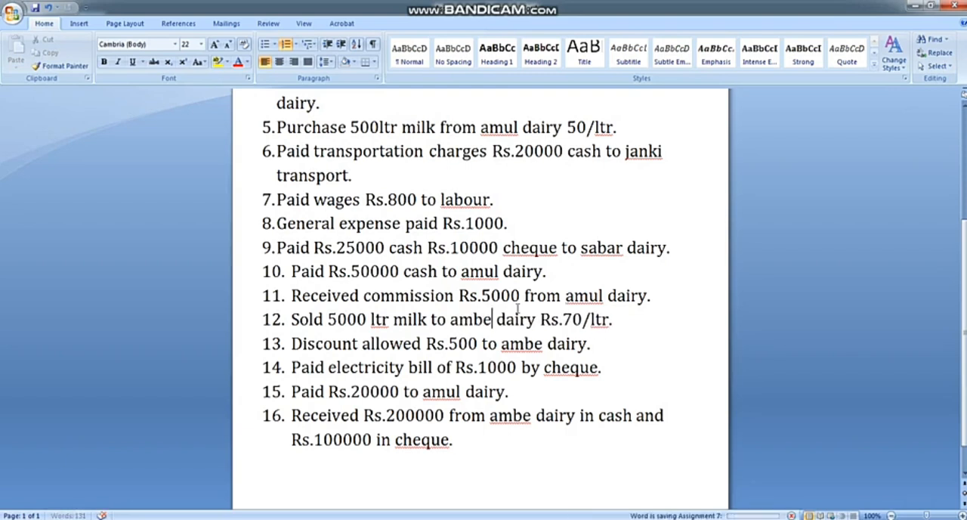
# Switch to TallyPrime, start a sales voucher and begin creating a party ledger named Ambe Dairy
pyautogui.hotkey('alt', 'Tab')
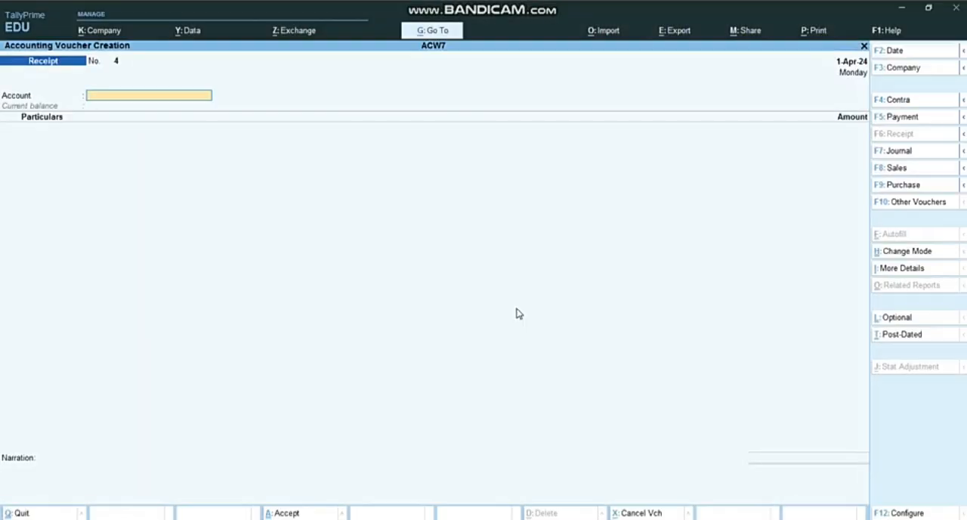
pyautogui.click(880, 167)
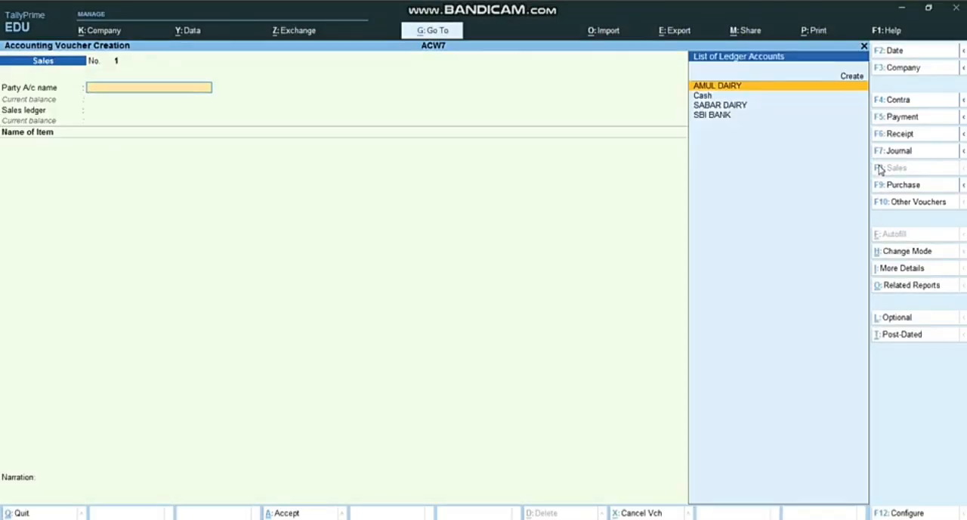
pyautogui.hotkey('alt', 'c')
pyautogui.write('Ambe d')
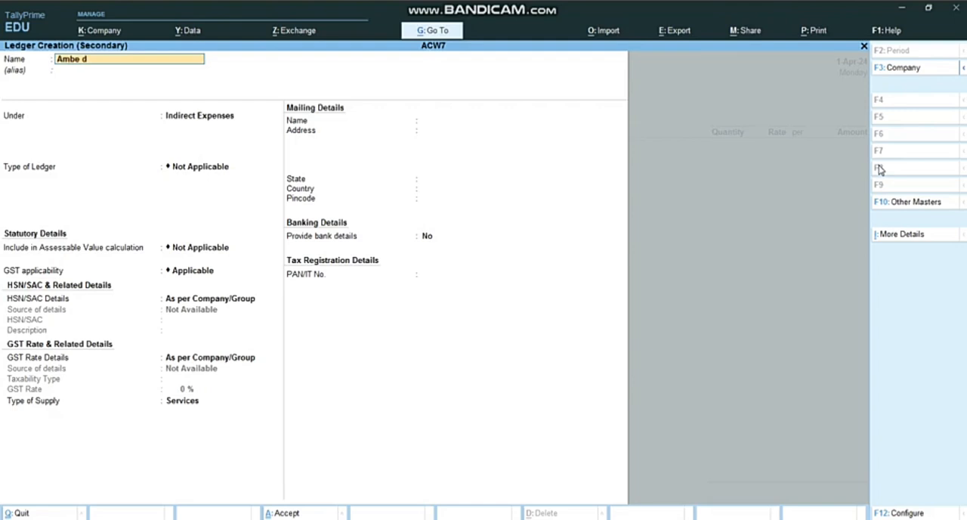
pyautogui.write('airy')
pyautogui.press('Return')
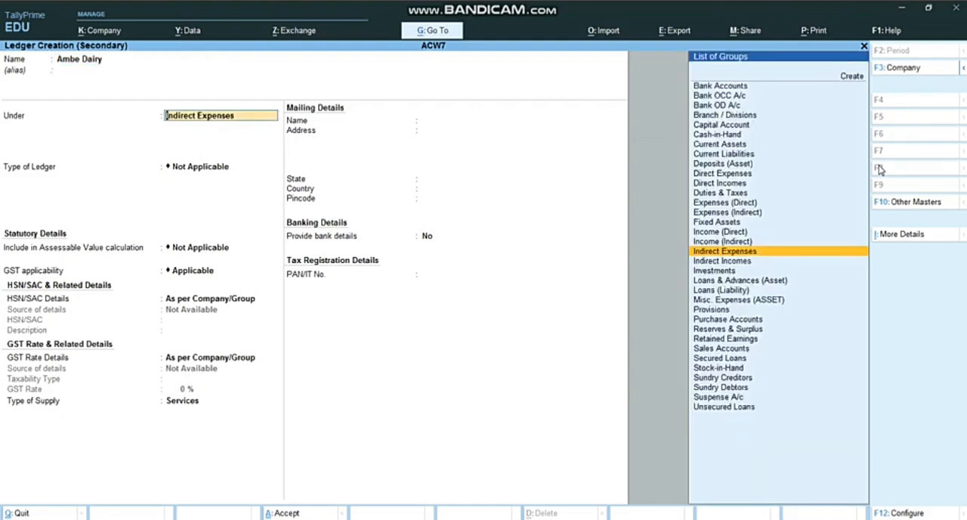
# Place the Ambe Dairy ledger under Sundry Debtors and save it with the default mailing, banking and tax details
pyautogui.write('De')
pyautogui.press('Down')
pyautogui.press('Down')
pyautogui.press('Return')
pyautogui.press('Return')
pyautogui.press('Return')
pyautogui.press('Return')
pyautogui.press('Return')
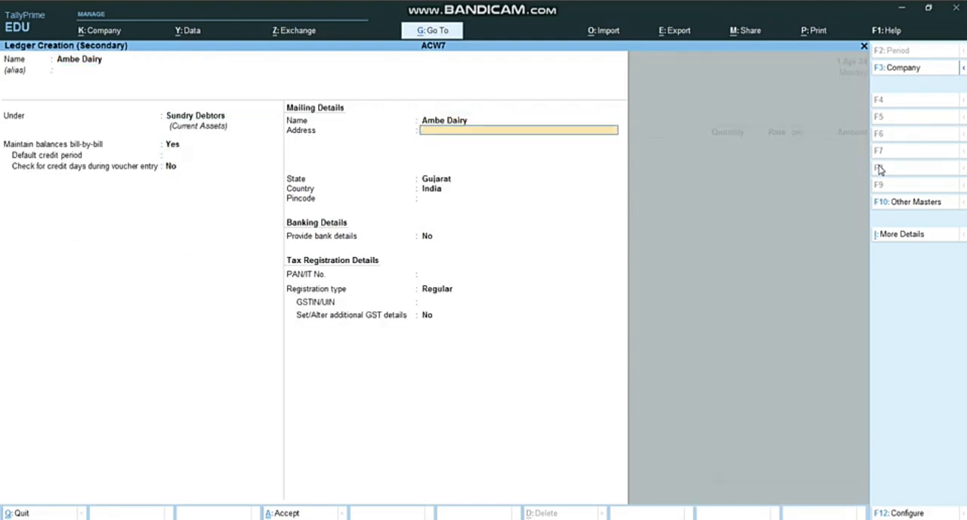
pyautogui.press('Return')
pyautogui.press('Return')
pyautogui.press('Return')
pyautogui.press('Return')
pyautogui.press('Return')
pyautogui.press('Return')
pyautogui.press('Return')
pyautogui.press('Return')
pyautogui.press('Return')
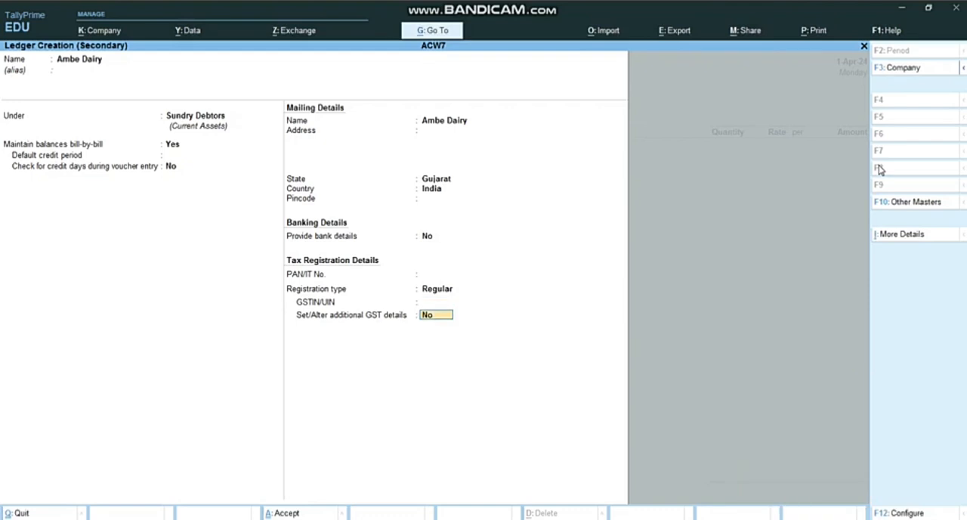
# Leave the sales voucher's dispatch details blank and accept the party details for Ambe Dairy
pyautogui.press('Return')
pyautogui.press('Return')
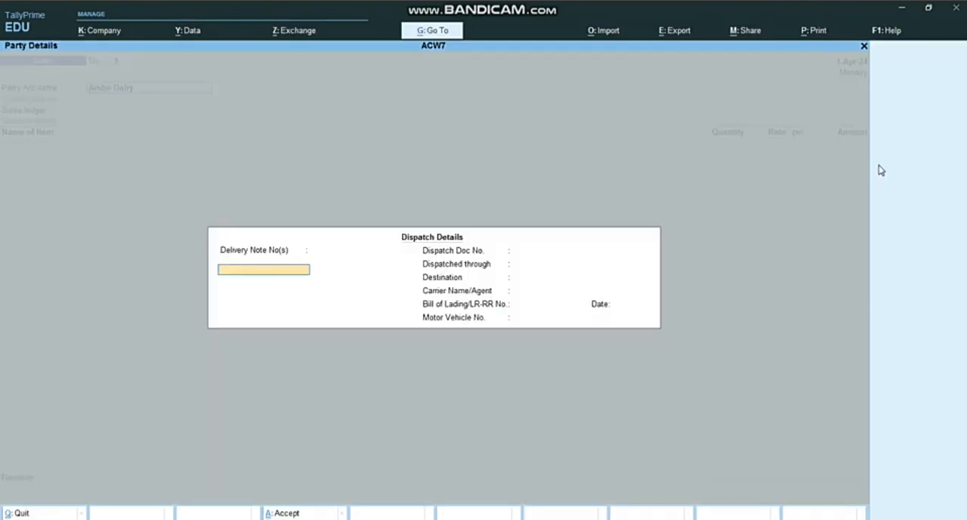
pyautogui.press('Return')
pyautogui.press('Return')
pyautogui.press('Return')
pyautogui.press('Return')
pyautogui.press('Return')
pyautogui.press('Return')
pyautogui.press('Return')
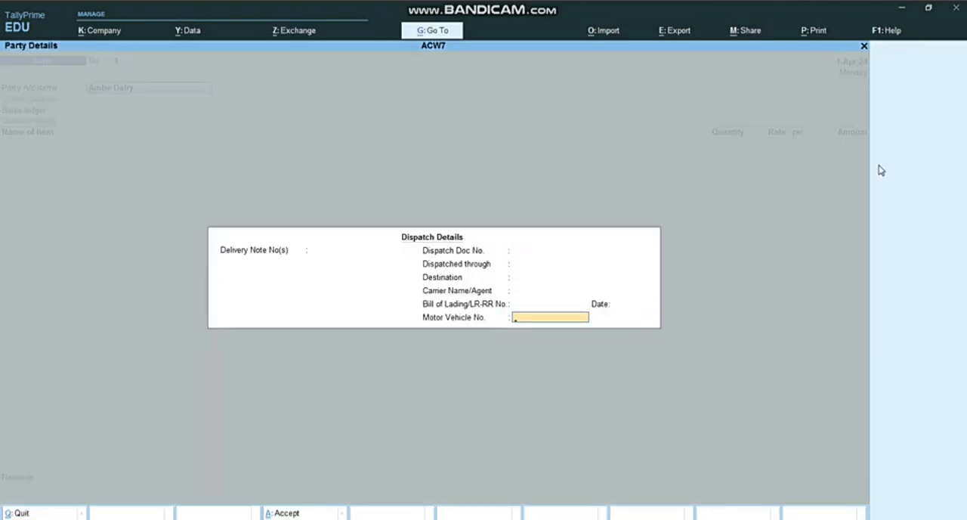
pyautogui.press('Return')
pyautogui.press('Return')
# Create a ledger named Sales under Sales Accounts and use it as the voucher's sales ledger
pyautogui.press('Return')
pyautogui.press('Return')
pyautogui.press('Return')
pyautogui.hotkey('alt', 'c')
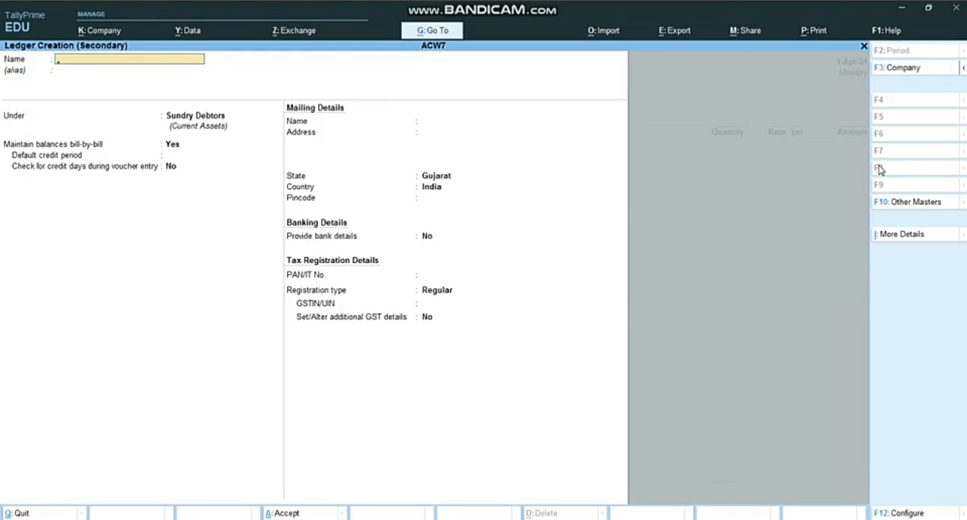
pyautogui.write('Sales')
pyautogui.press('Return')
pyautogui.write('Sa')
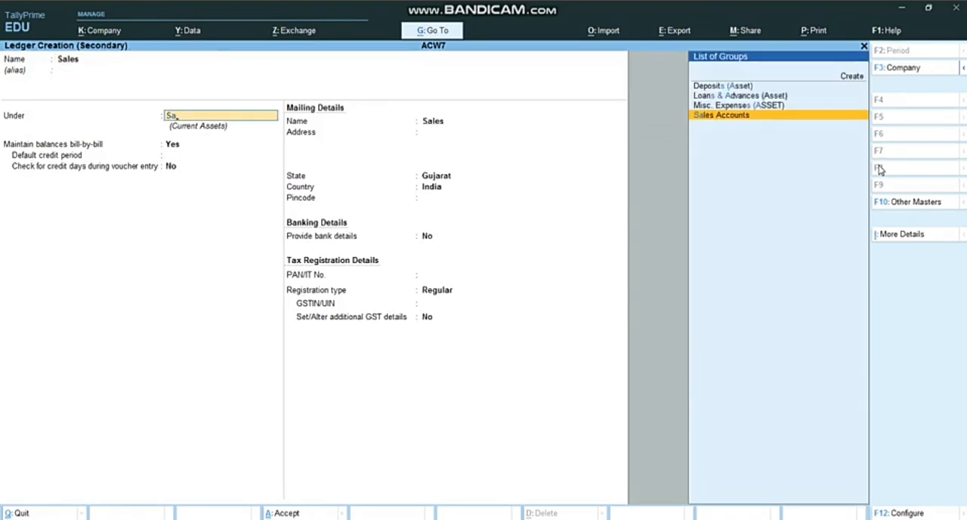
pyautogui.press('Return')
pyautogui.press('Return')
pyautogui.press('Return')
pyautogui.press('Return')
pyautogui.press('Return')
pyautogui.press('Return')
pyautogui.press('Return')
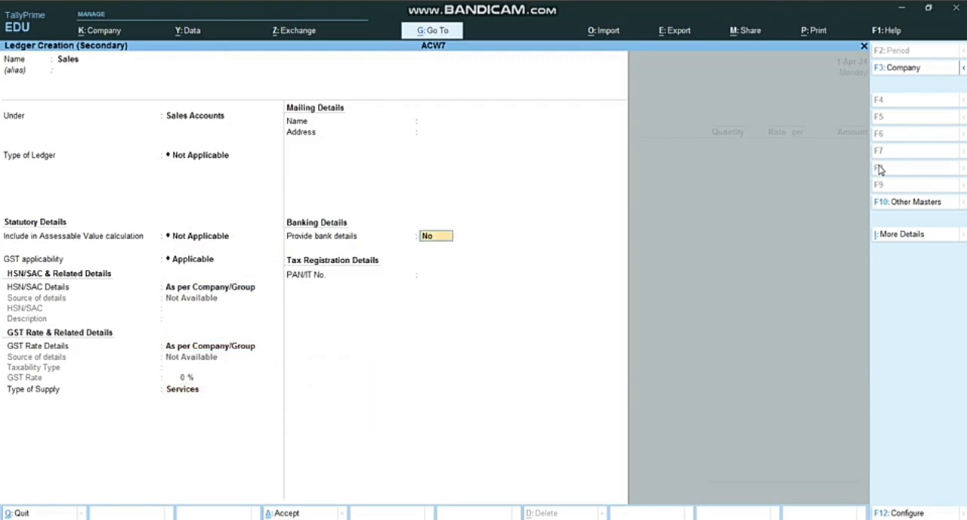
pyautogui.press('Return')
pyautogui.press('Return')
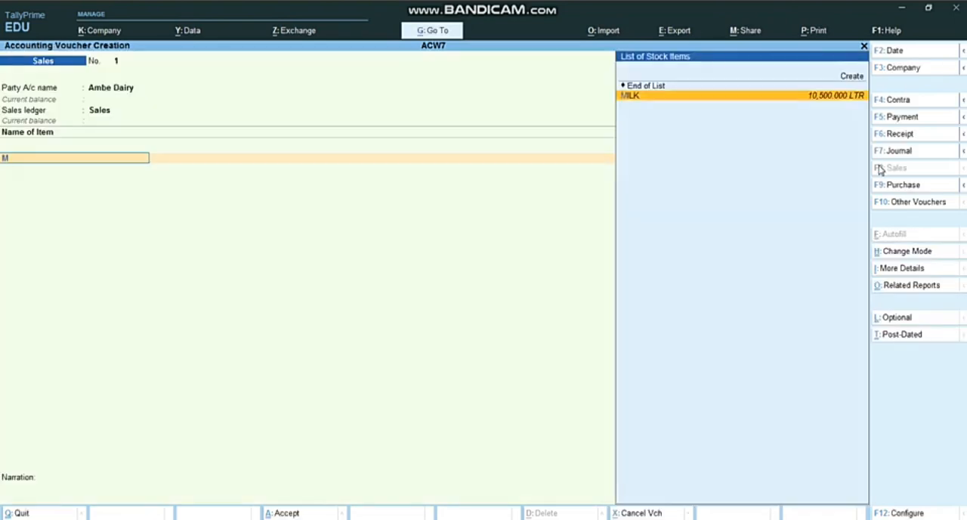
# Add the MILK item to the sales voucher with 5,000 LTR at a rate of 70, rechecking the sale in the Word assignment
pyautogui.press('Return')
pyautogui.hotkey('alt', 'Tab')
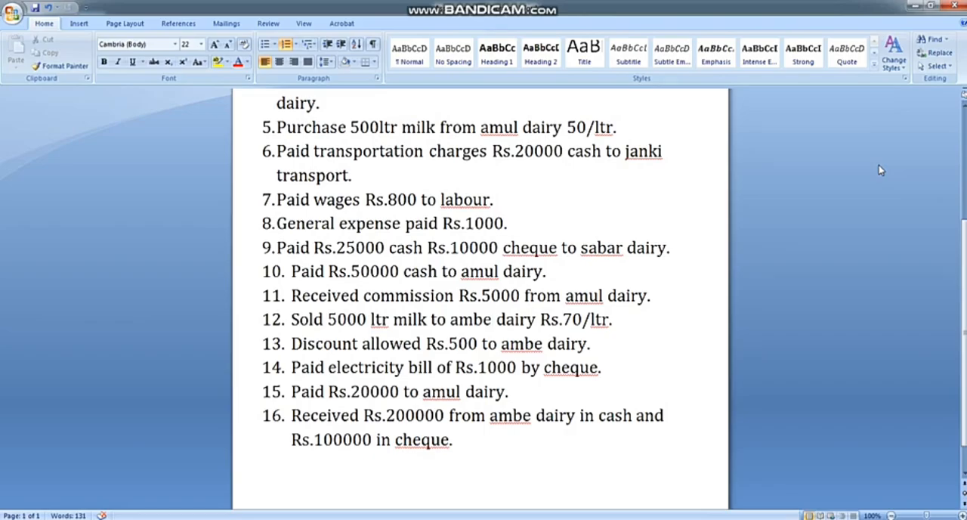
pyautogui.hotkey('alt', 'Tab')
pyautogui.write('500')
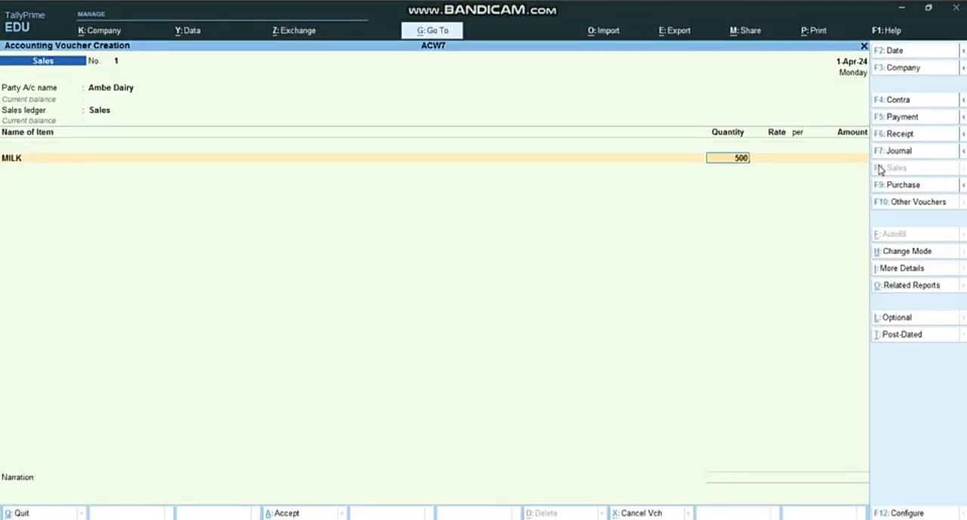
pyautogui.write('0')
pyautogui.press('Return')
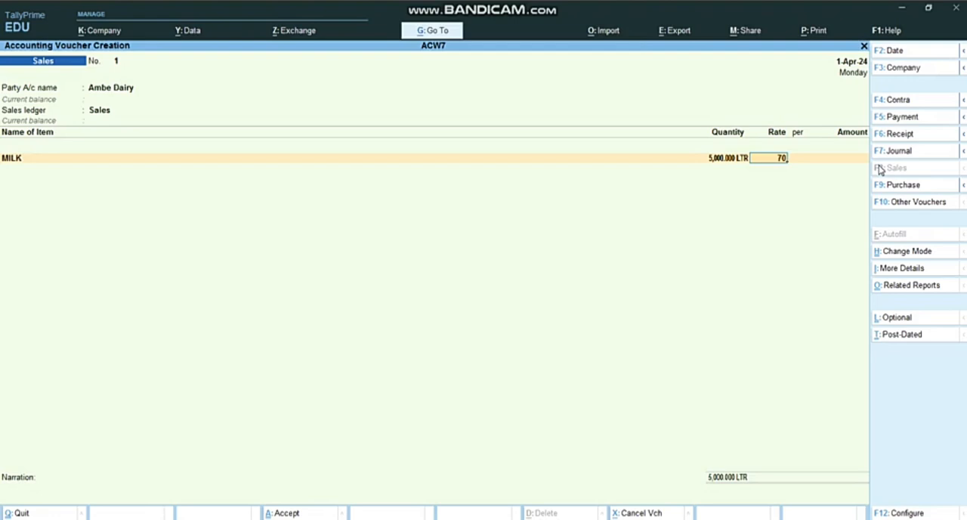
pyautogui.press('Return')
pyautogui.press('Return')
# Keep New Ref 1 as Ambe Dairy's bill-wise reference and save the sales voucher without a narration
pyautogui.press('Return')
pyautogui.press('Return')
pyautogui.press('Return')
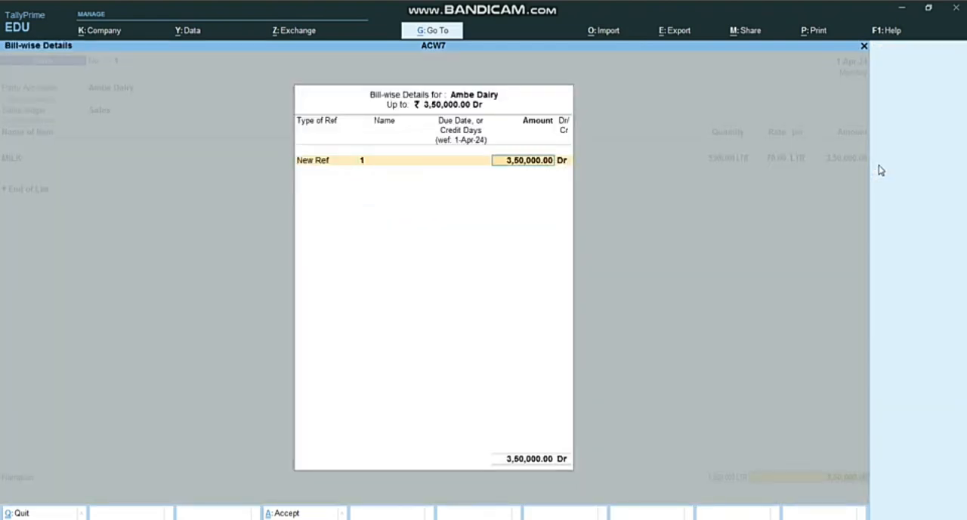
pyautogui.press('Return')
pyautogui.press('Return')
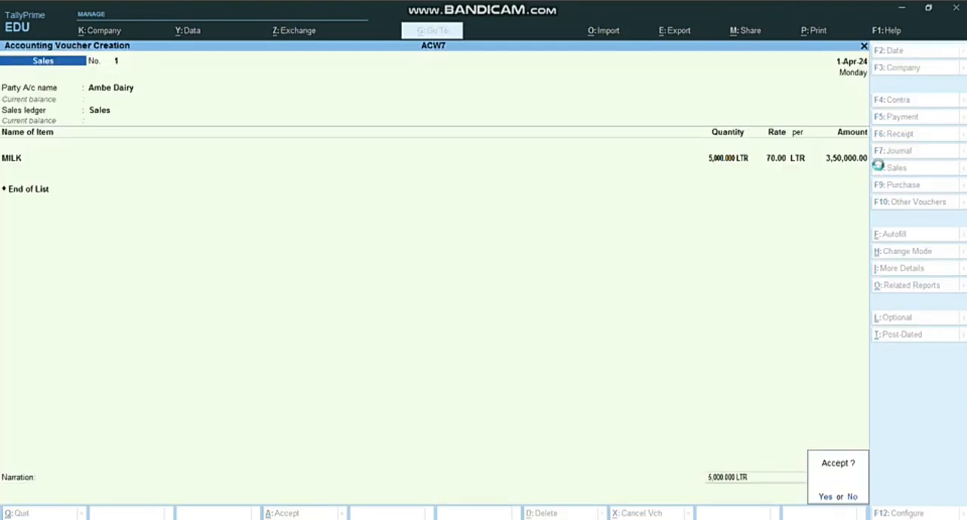
pyautogui.press('Return')
# Check the next transactions in the Word assignment, and in TallyPrime start a payment voucher with SBI BANK as the account
pyautogui.hotkey('alt', 'Tab')
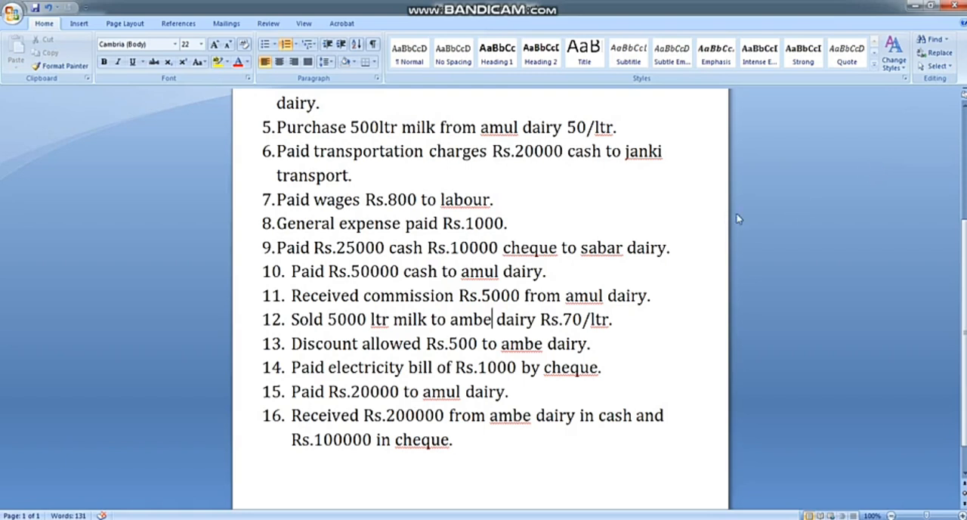
pyautogui.scroll(-1, 465, 290)
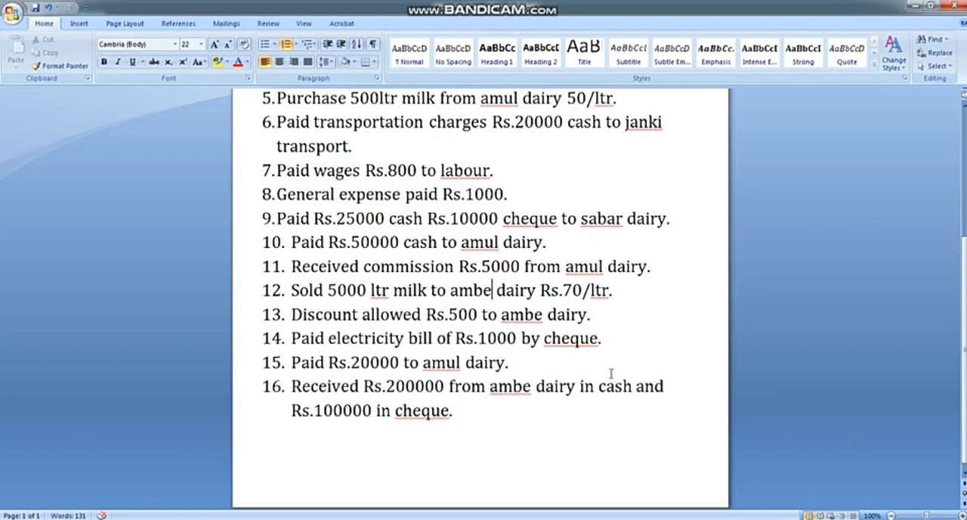
pyautogui.hotkey('alt', 'Tab')
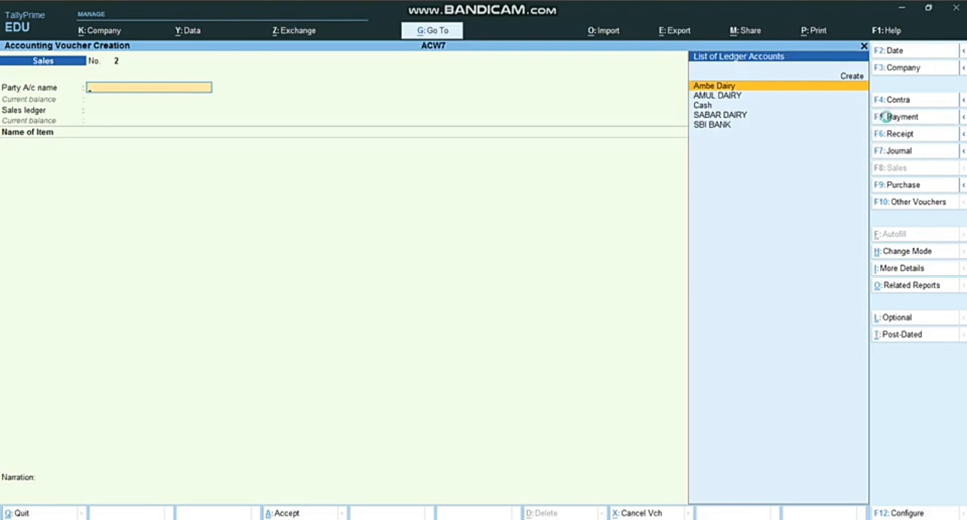
pyautogui.click(889, 119)
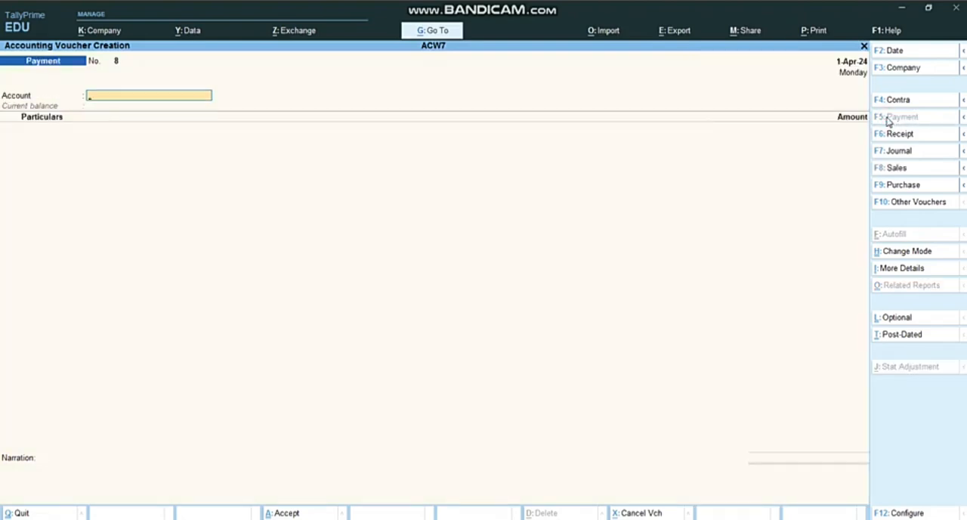
pyautogui.hotkey('alt', 'Tab')
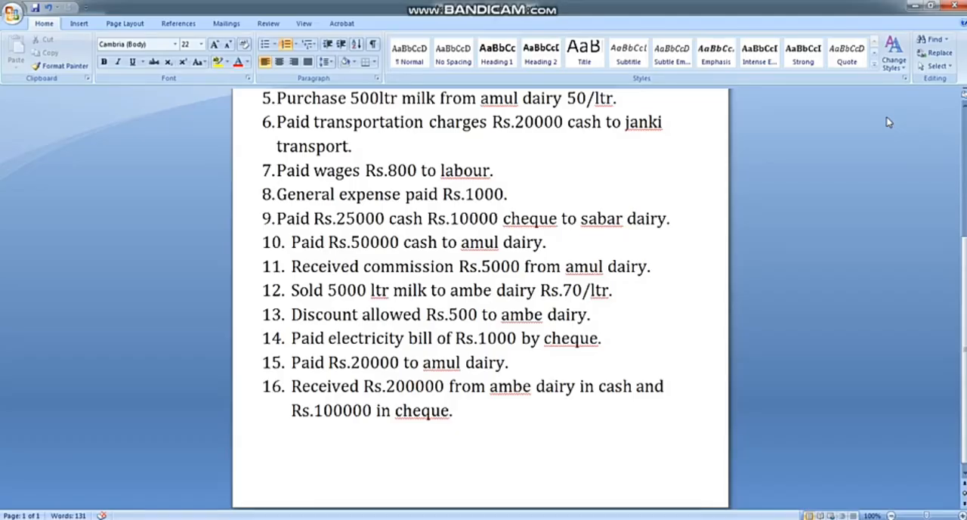
pyautogui.hotkey('alt', 'Tab')
pyautogui.write('S')
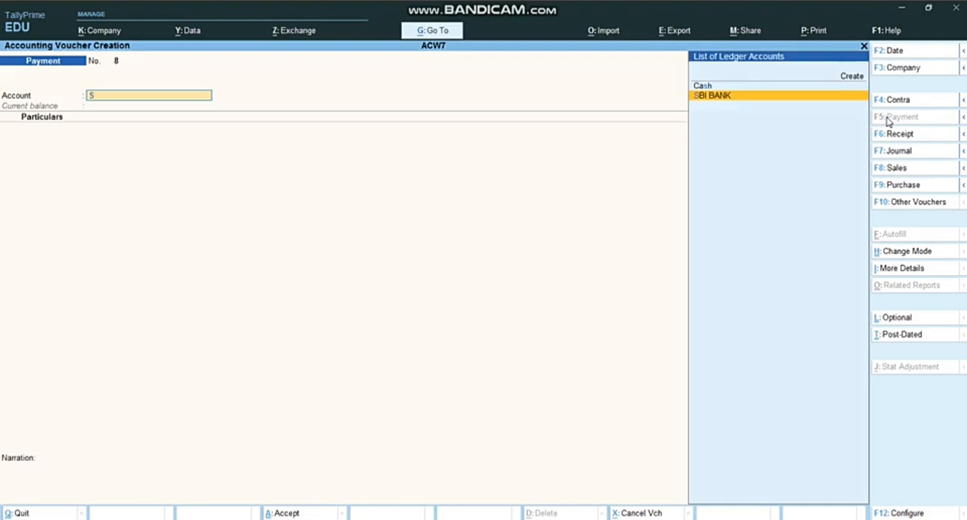
pyautogui.press('Return')
# Create an Electricity Bill ledger under Indirect Expenses as the payment's particular, keeping the other ledger details at their defaults
pyautogui.hotkey('alt', 'c')
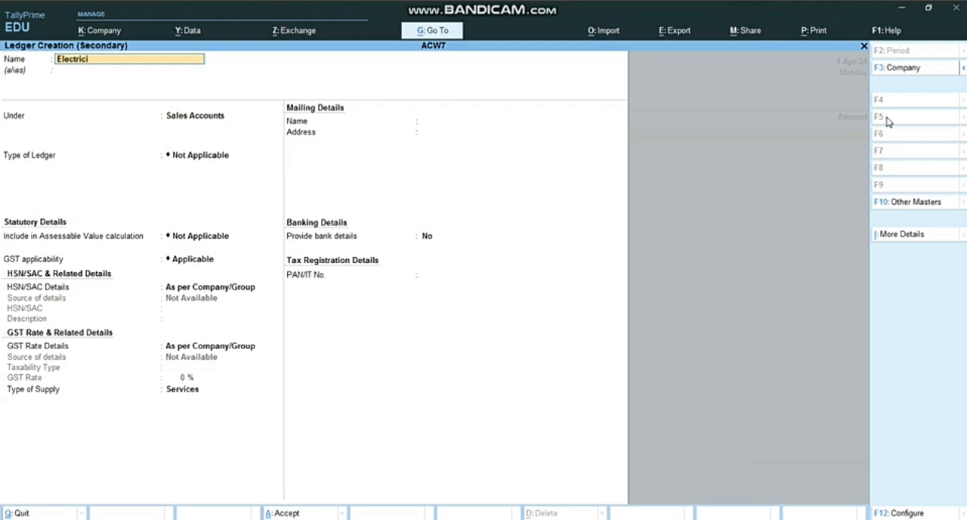
pyautogui.write('Electricity Bill')
pyautogui.press('Return')
pyautogui.write('In')
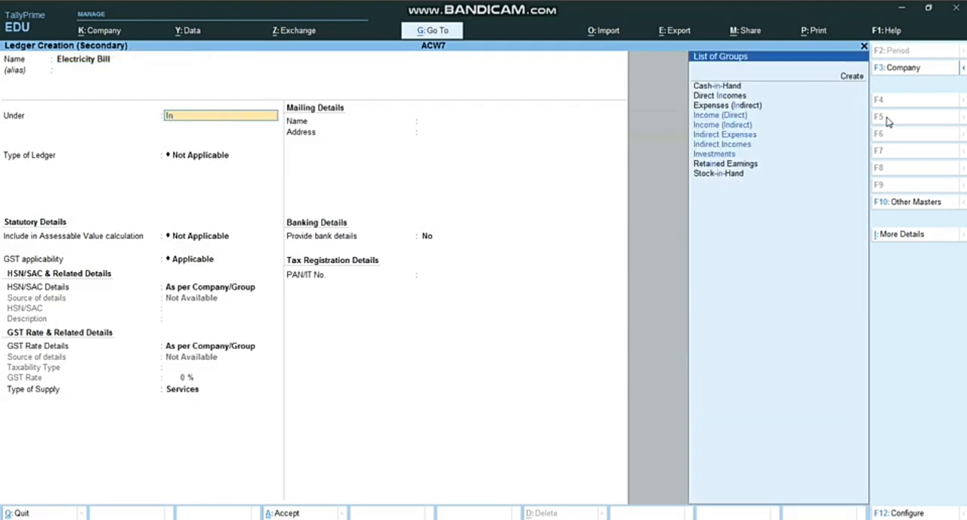
pyautogui.press('Down')
pyautogui.press('Down')
pyautogui.press('Return')
pyautogui.press('Return')
pyautogui.press('Return')
pyautogui.press('Return')
pyautogui.press('Return')
pyautogui.press('Return')
pyautogui.press('Return')
pyautogui.press('Return')
pyautogui.press('Return')
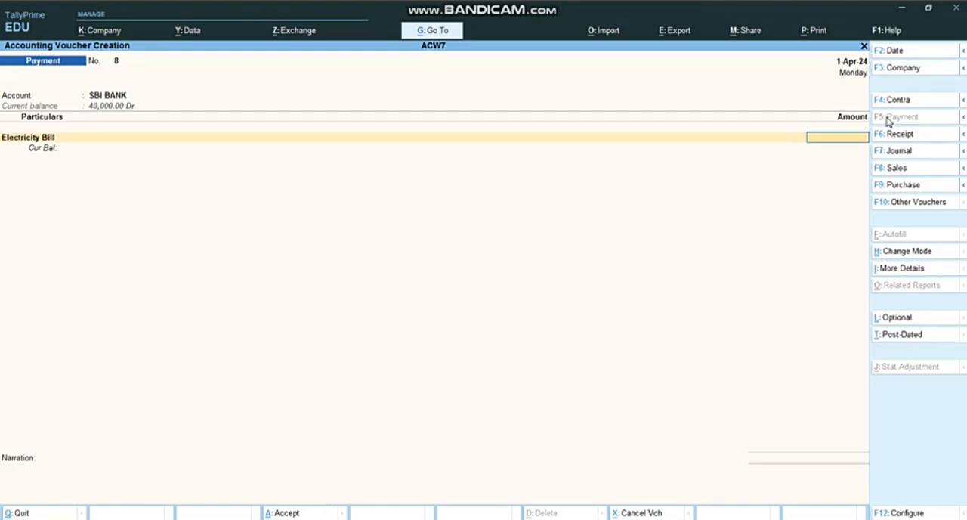
# Recheck the electricity bill transaction in the Word assignment and enter 1,000 as the Electricity Bill amount in TallyPrime
pyautogui.hotkey('alt', 'Tab')
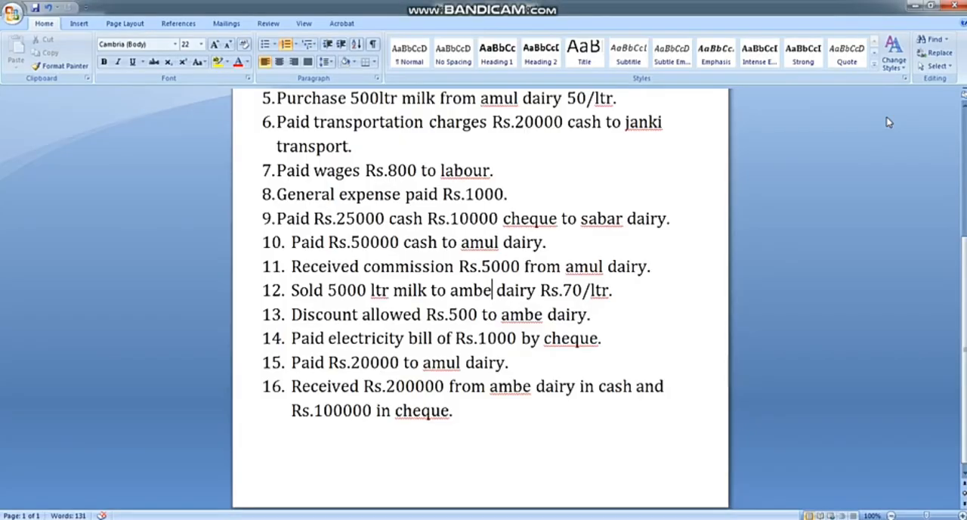
pyautogui.hotkey('alt', 'Tab')
pyautogui.hotkey('alt', 'Tab')
pyautogui.press('alt')
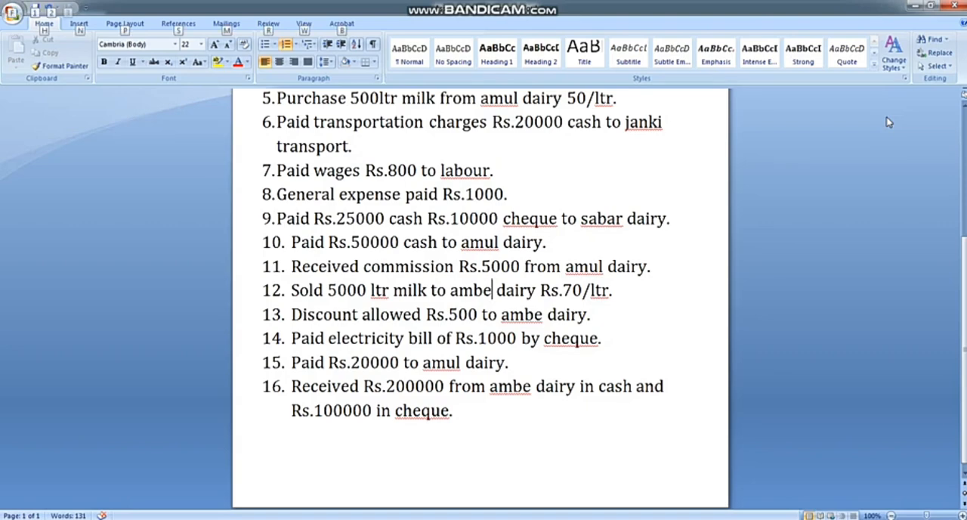
pyautogui.hotkey('alt', 'Tab')
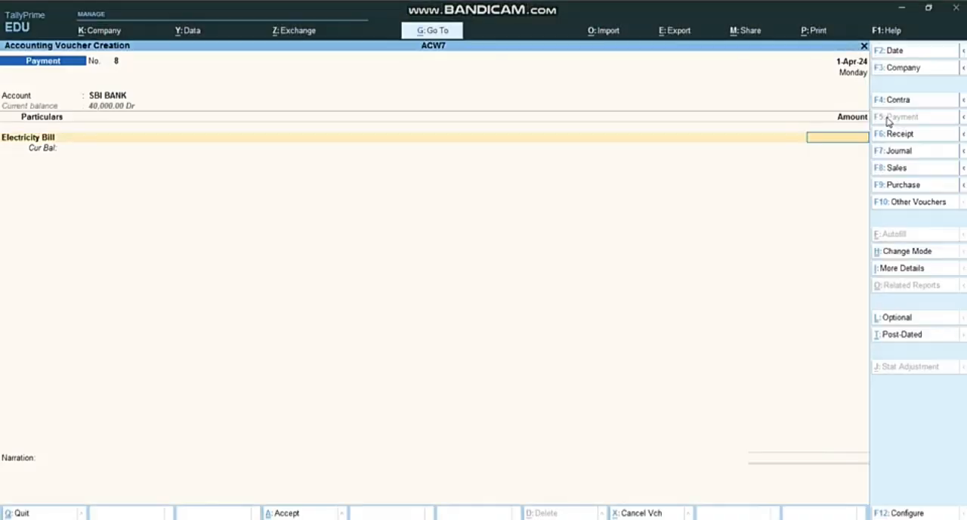
pyautogui.write('11')
pyautogui.write('1000')
pyautogui.press('Return')
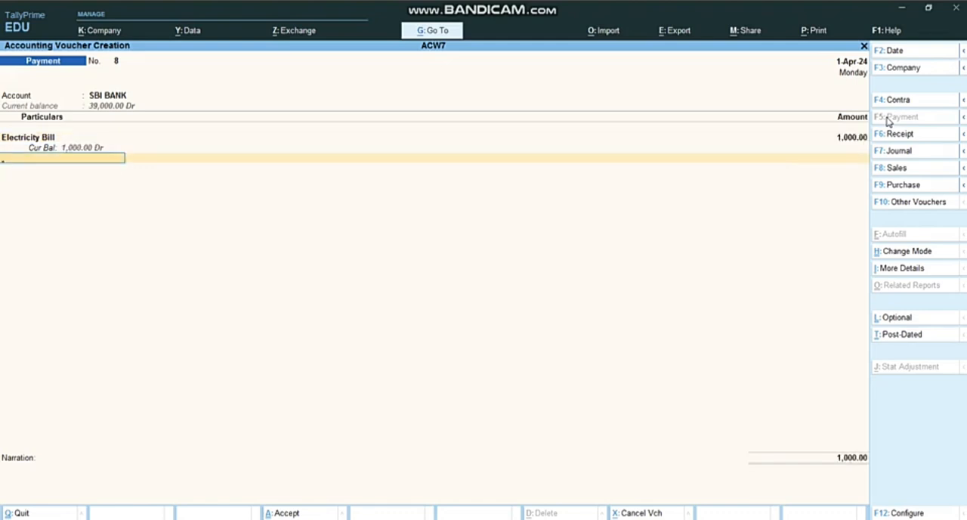
# Save the electricity bill payment voucher with its default bank details and no narration
pyautogui.press('Return')
pyautogui.press('Return')
pyautogui.press('Return')
pyautogui.press('Return')
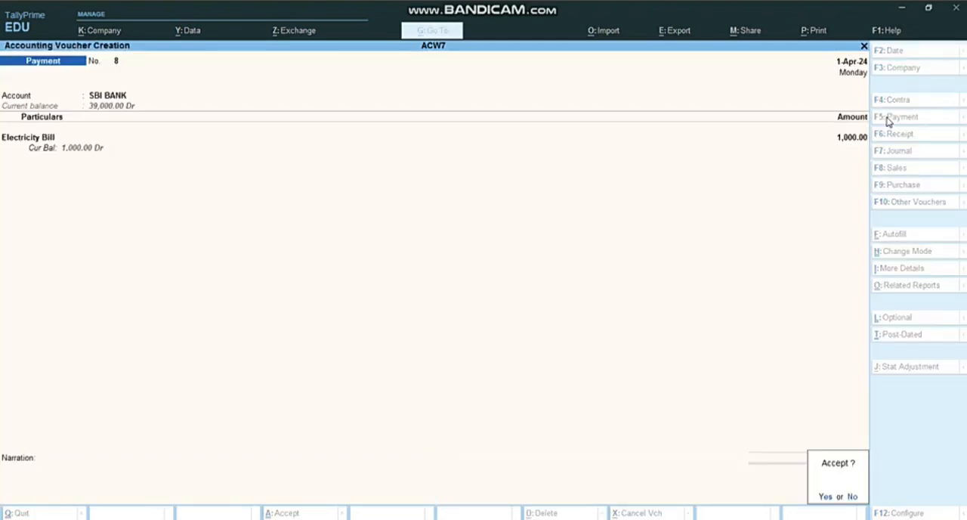
# Check transaction 15 in the Word assignment, and in TallyPrime start a payment voucher from Cash with AMUL DAIRY as the particular
pyautogui.hotkey('alt', 'Tab')
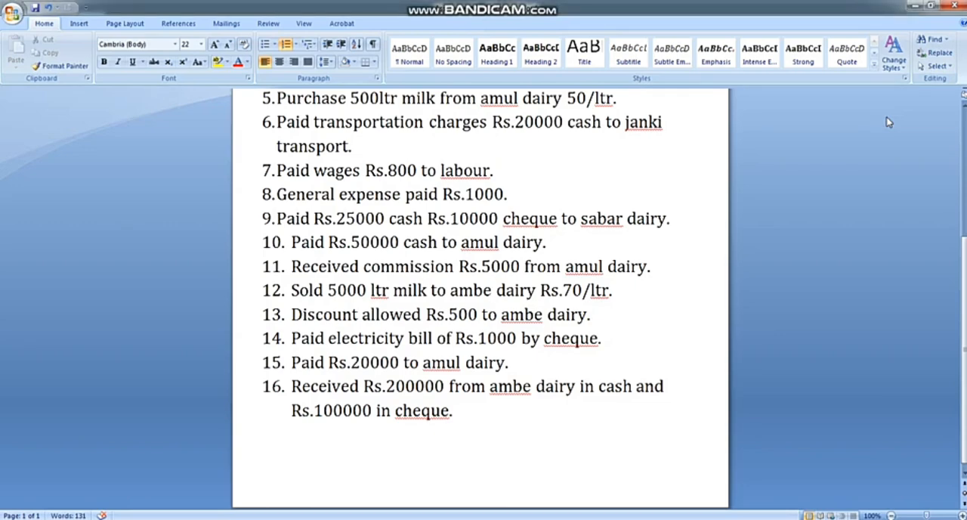
pyautogui.hotkey('alt', 'Tab')
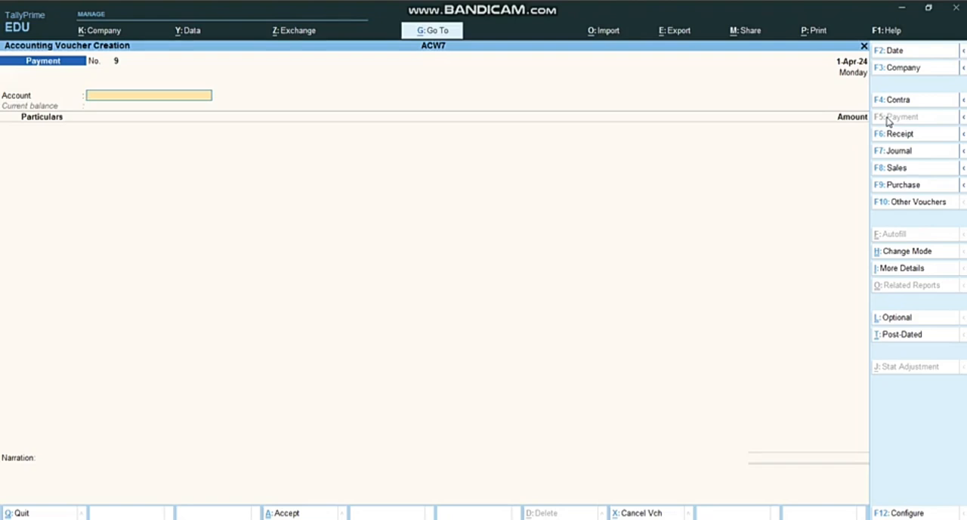
pyautogui.write('c')
pyautogui.press('Return')
pyautogui.write('Am')
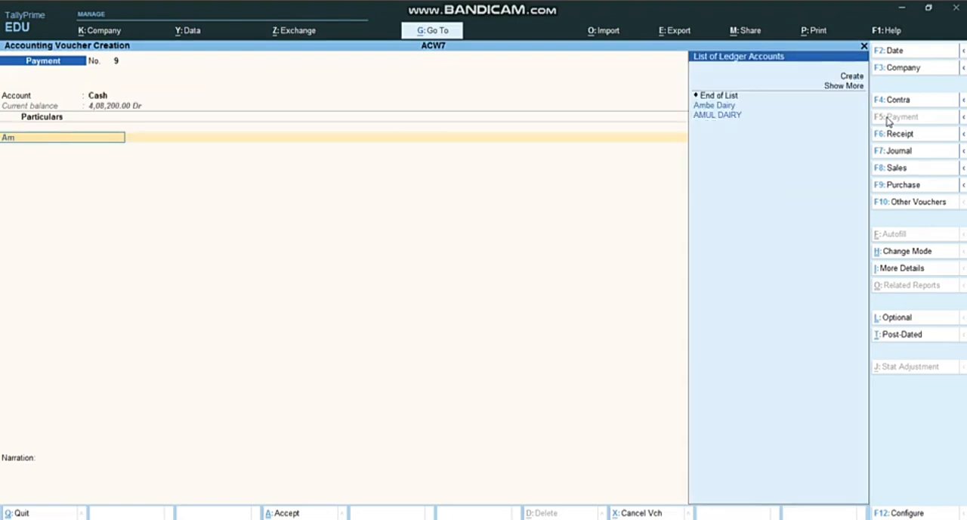
pyautogui.hotkey('alt', 'Tab')
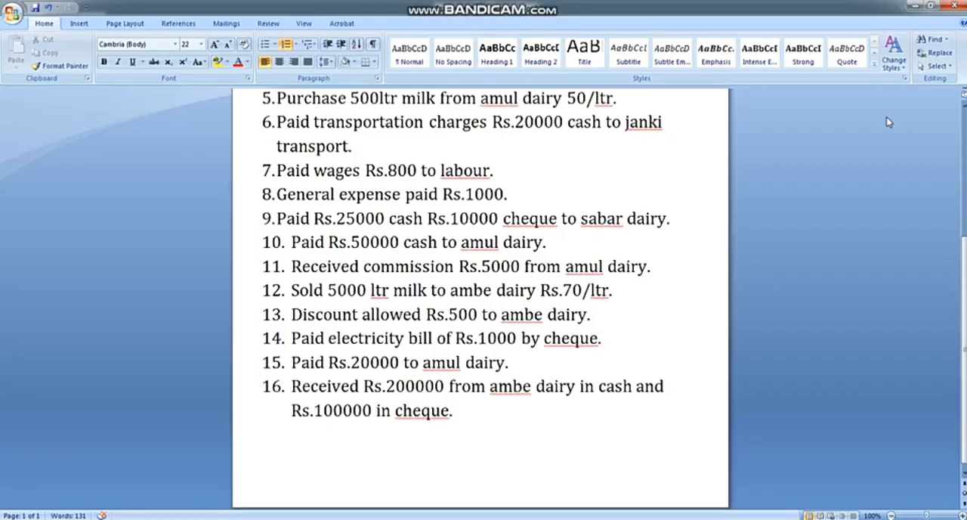
pyautogui.hotkey('alt', 'Tab')
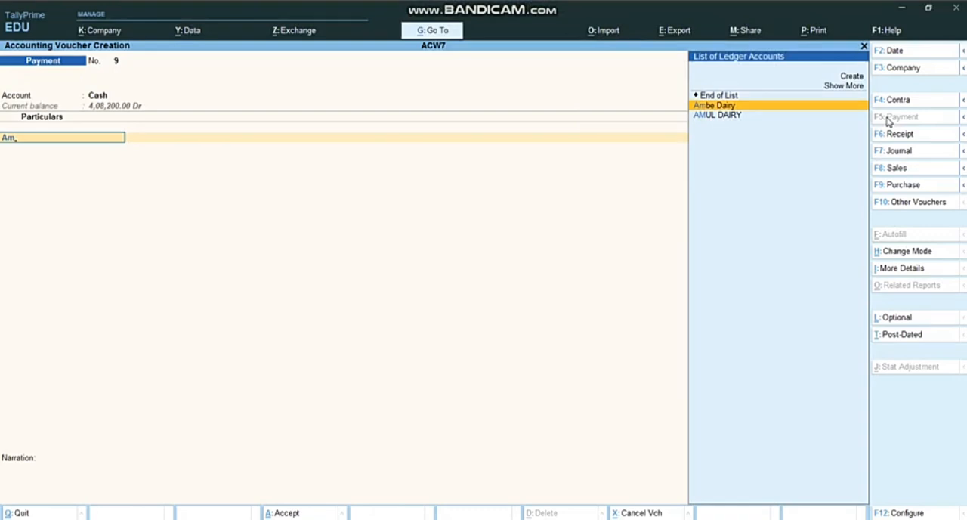
pyautogui.press('Down')
pyautogui.press('Return')
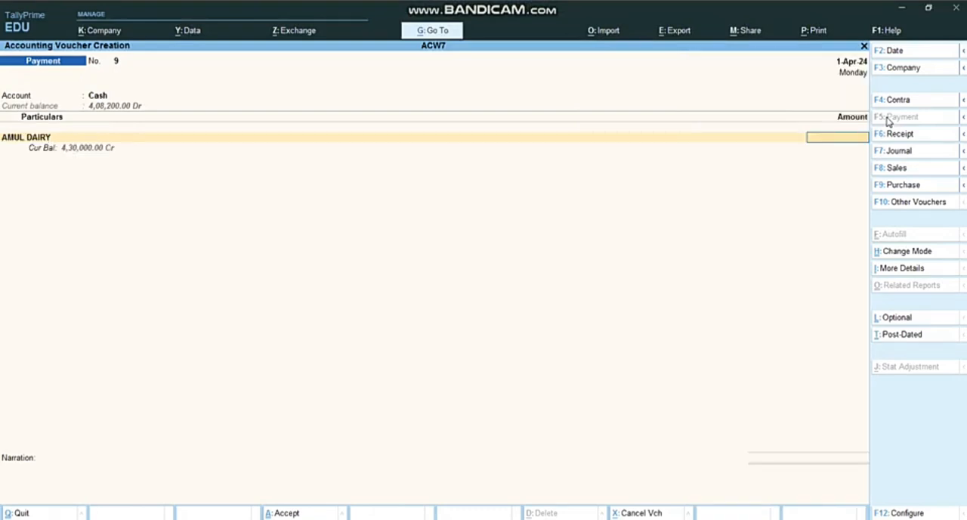
# Enter 20,000 as the AMUL DAIRY payment, allocate it On Account, and save the voucher without a narration
pyautogui.write('20,000')
pyautogui.press('Return')
pyautogui.press('Down')
pyautogui.press('Down')
pyautogui.press('Return')
pyautogui.press('Return')
pyautogui.press('Return')
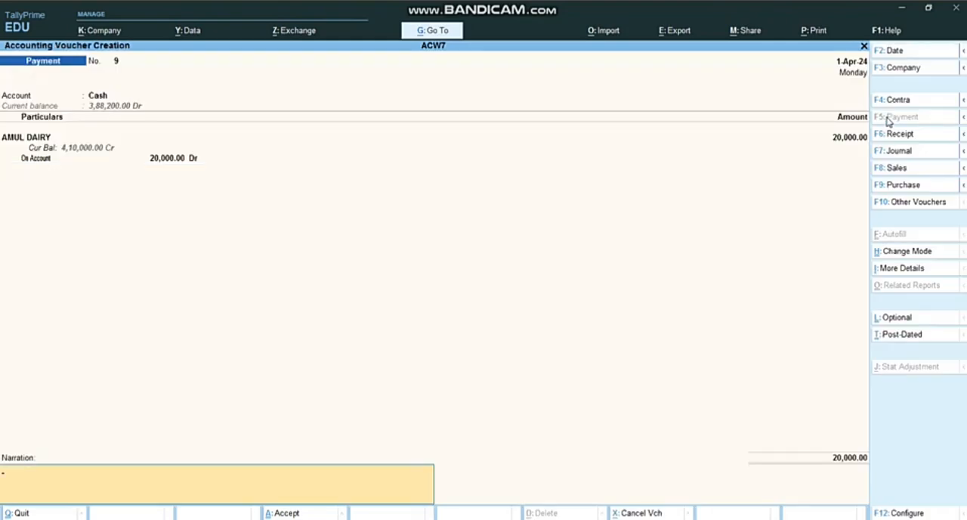
pyautogui.press('Return')
pyautogui.press('Return')
# Check transaction 16 in the Word assignment, and in TallyPrime start a receipt voucher into Cash with Ambe Dairy as the particular
pyautogui.hotkey('alt', 'Tab')
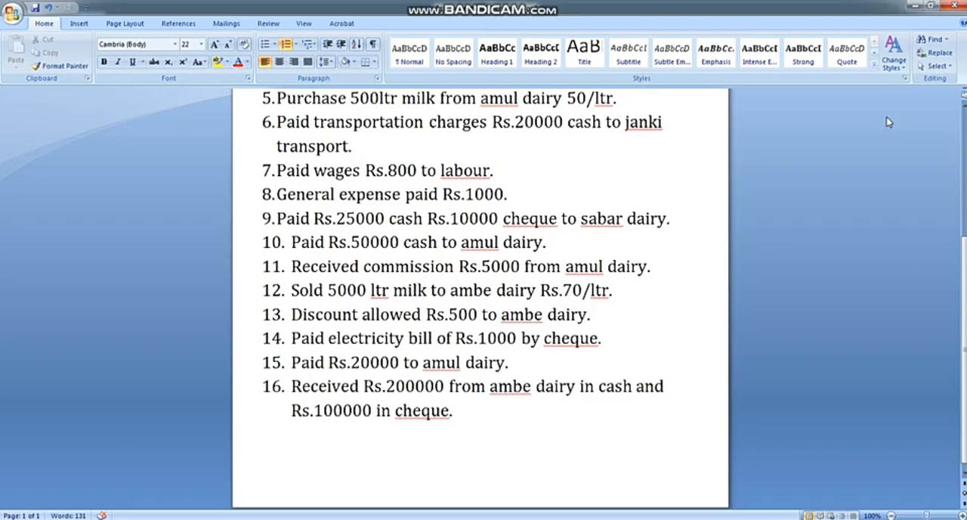
pyautogui.hotkey('alt', 'Tab')
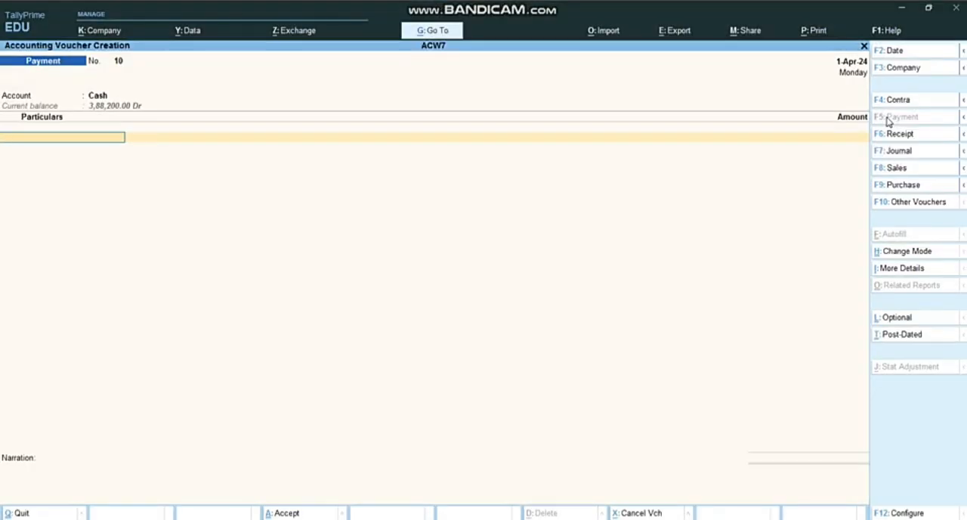
pyautogui.click(897, 133)
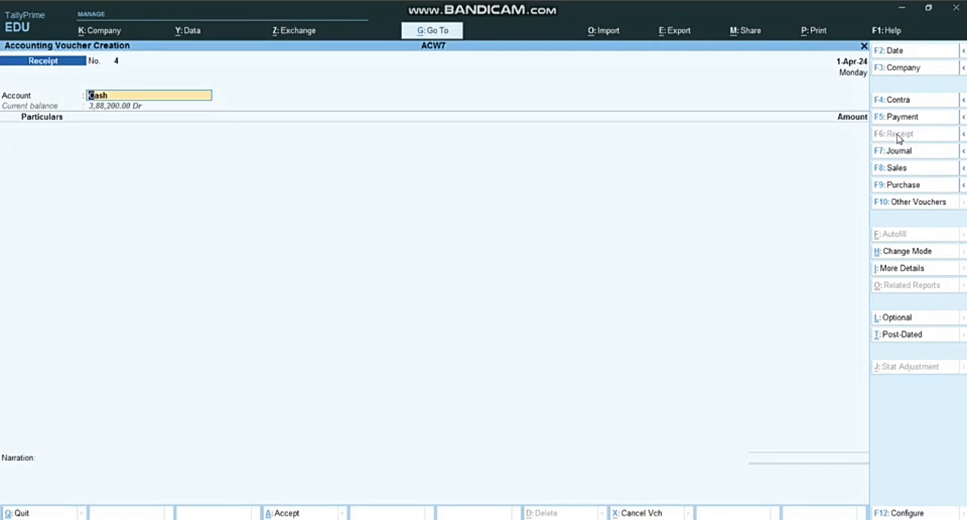
pyautogui.press('Return')
pyautogui.write('Am')
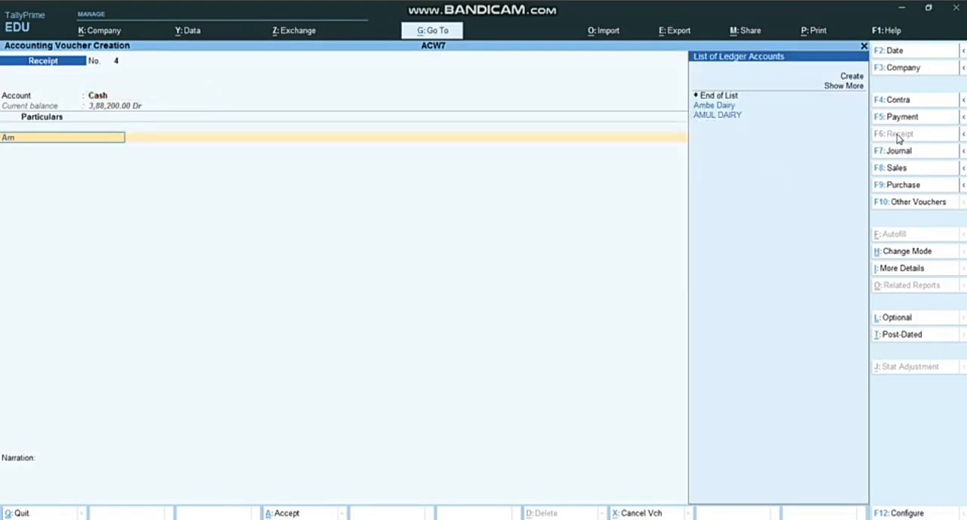
pyautogui.press('Return')
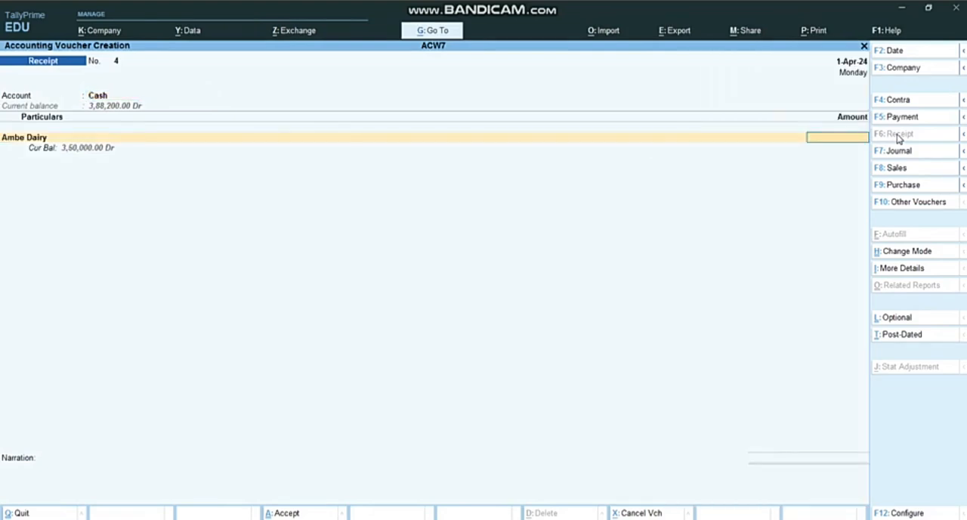
# Recheck the cash amount in Word, enter 2,00,000 for Ambe Dairy allocated On Account in TallyPrime, and save the receipt voucher
pyautogui.hotkey('alt', 'Tab')
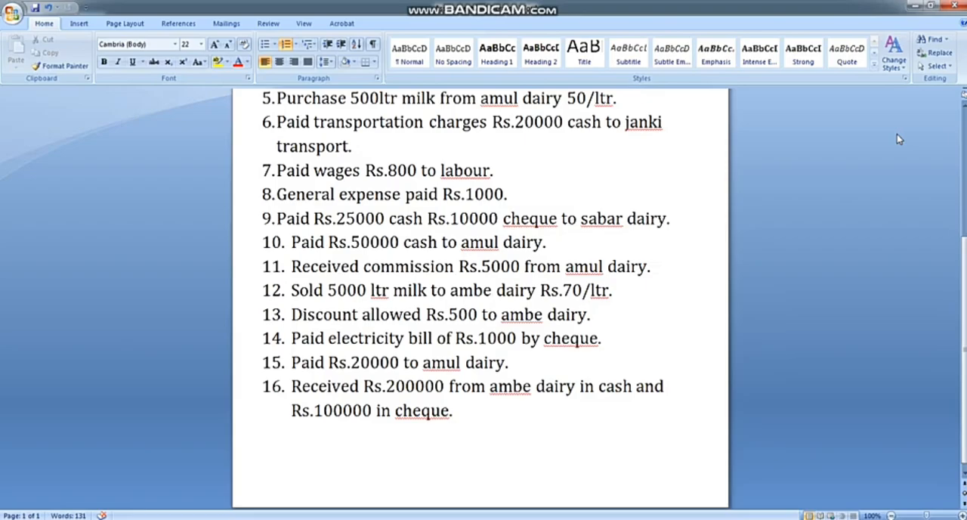
pyautogui.hotkey('alt', 'Tab')
pyautogui.write('2,0')
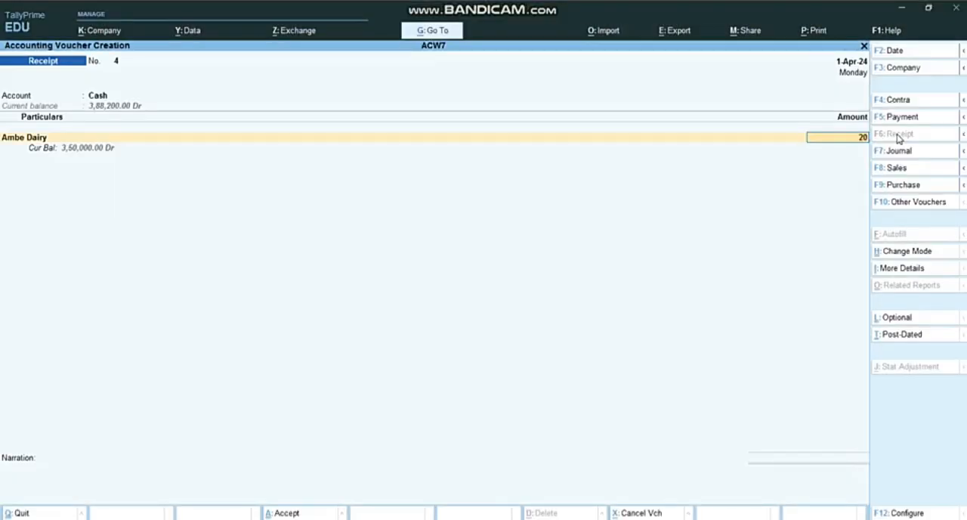
pyautogui.write('0,000')
pyautogui.press('Return')
pyautogui.press('Down')
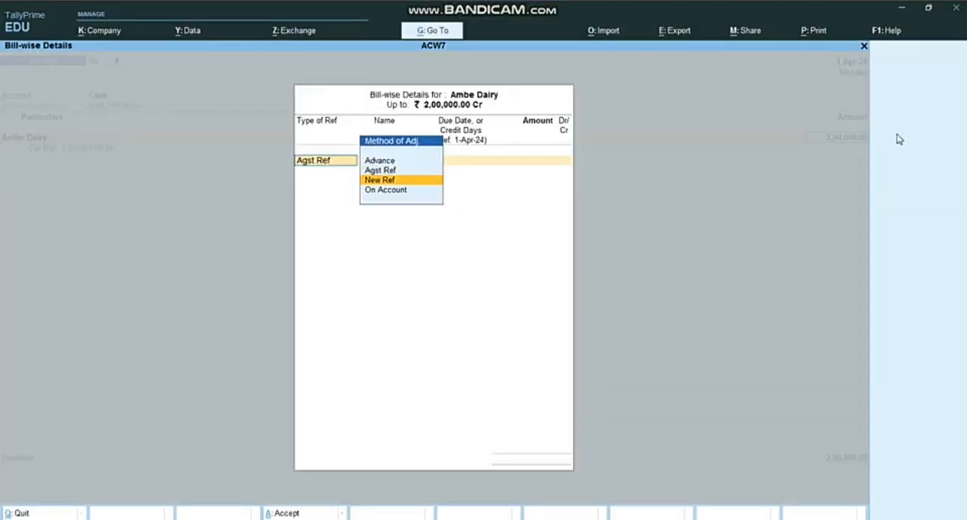
pyautogui.press('Down')
pyautogui.press('Return')
pyautogui.press('Return')
pyautogui.press('Return')
pyautogui.press('Return')
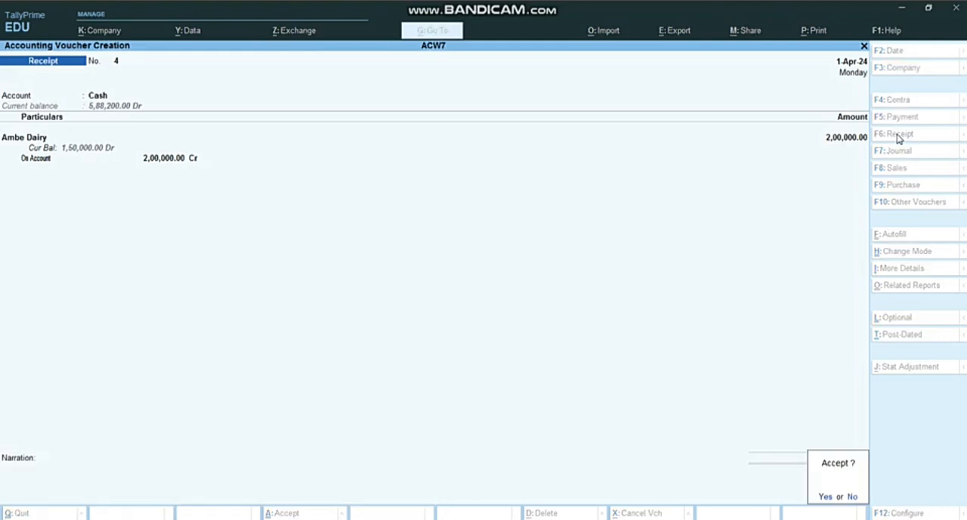
# Start another receipt voucher with SBI BANK as the account and Ambe Dairy as the particular, entering 1,00,000 after rechecking the Word assignment
pyautogui.press('Return')
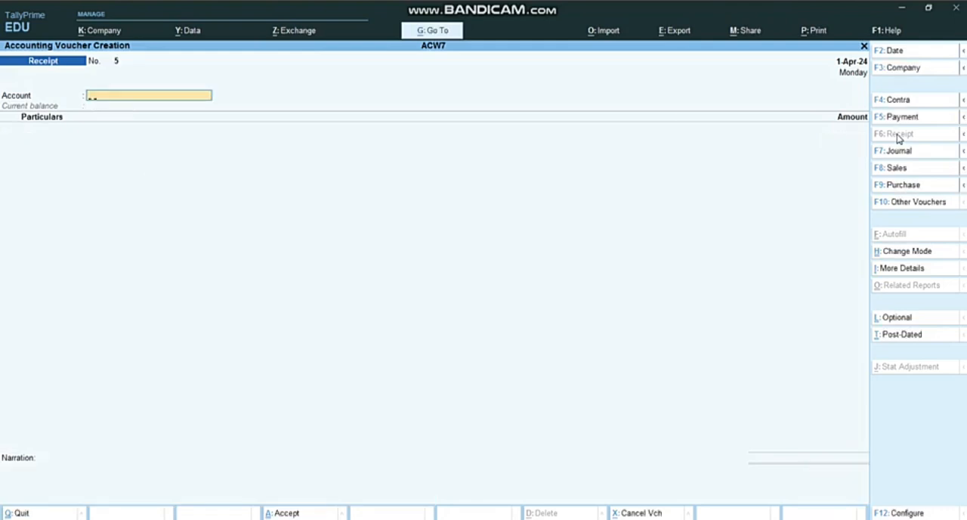
pyautogui.press('Return')
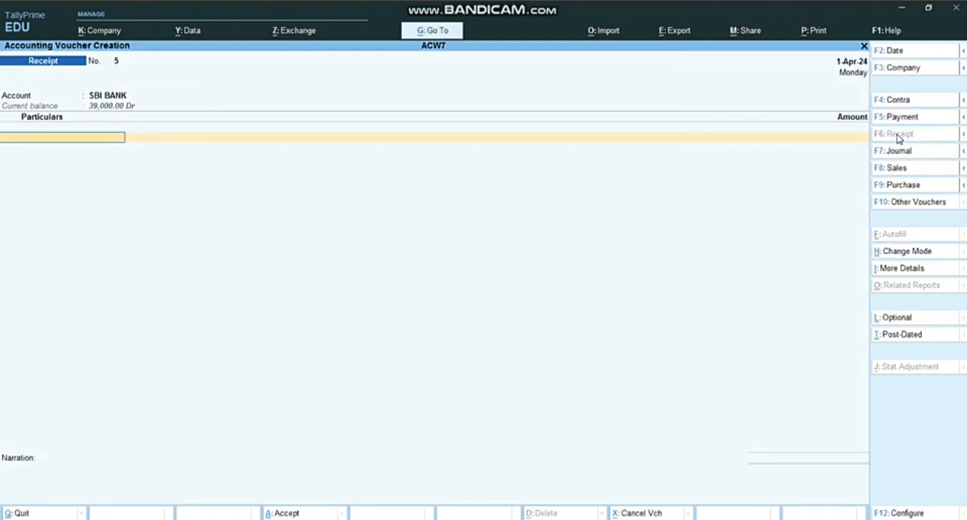
pyautogui.write('Am')
# Allocate the SBI BANK receipt On Account, save the voucher with the default Cheque/DD details, and return to the Gateway of Tally
pyautogui.press('Return')
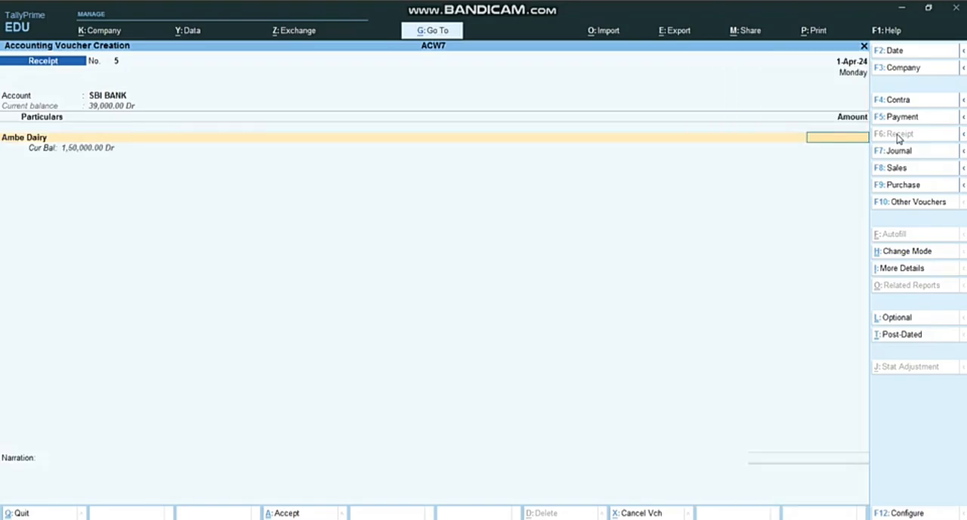
pyautogui.hotkey('alt', 'Tab')
pyautogui.hotkey('alt', 'Tab')
pyautogui.write('10000')
pyautogui.press('Return')
pyautogui.press('Down')
pyautogui.press('Down')
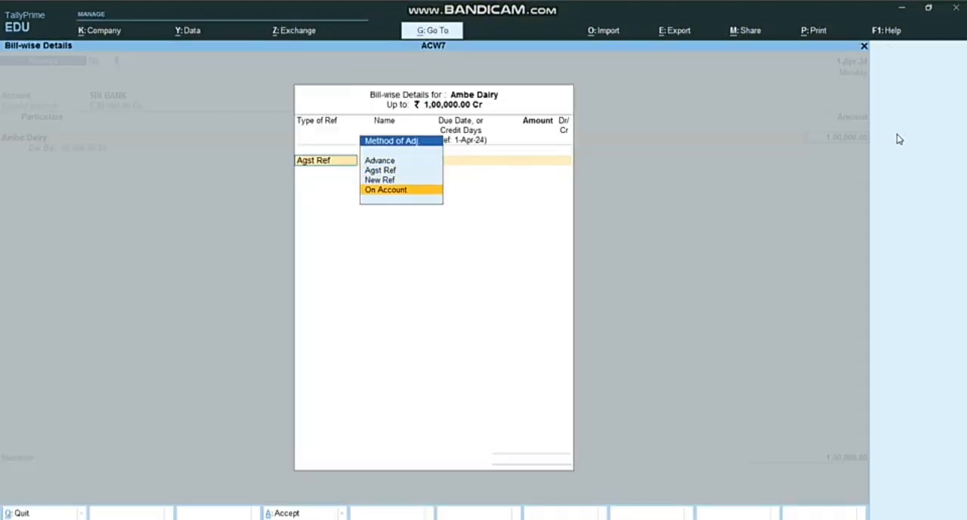
pyautogui.press('Return')
pyautogui.press('Return')
pyautogui.press('Return')
pyautogui.press('Return')
pyautogui.press('Return')
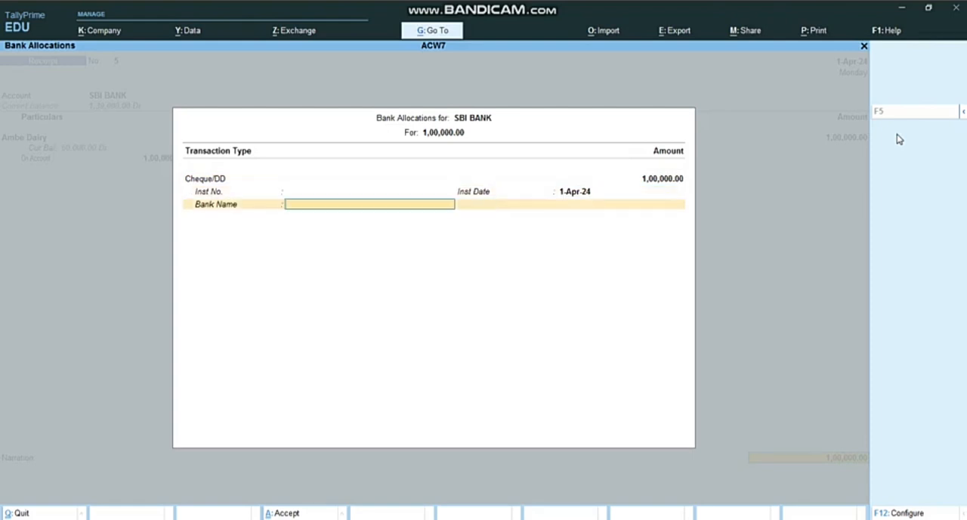
pyautogui.press('Return')
pyautogui.press('Return')
pyautogui.press('Return')
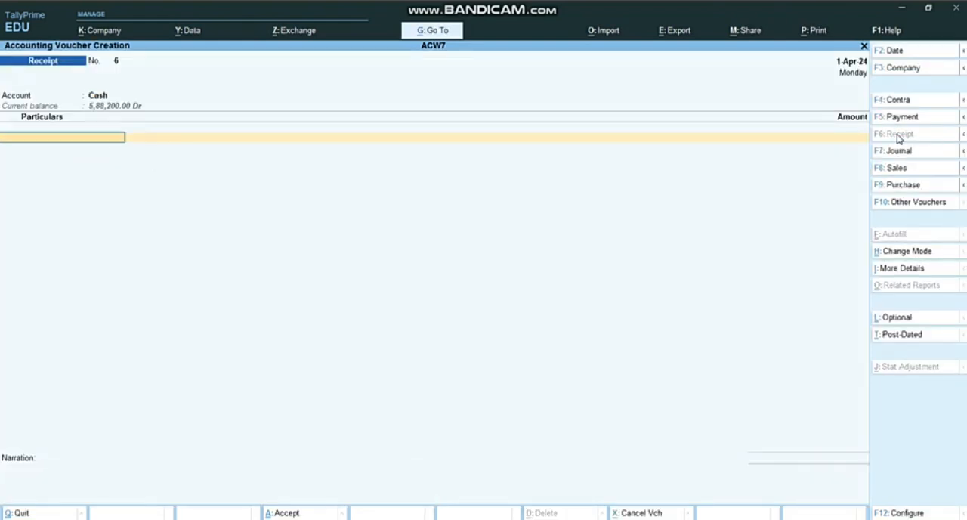
pyautogui.press('Escape')
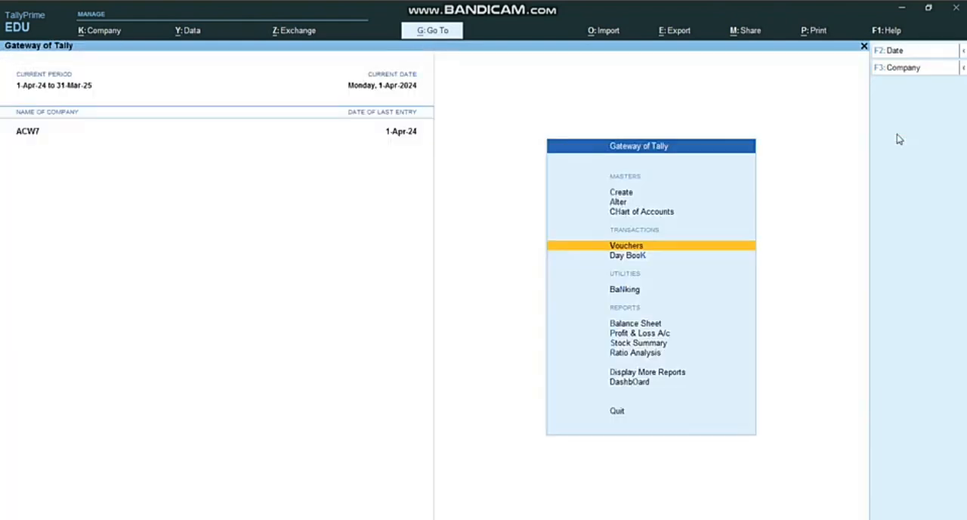
pyautogui.press('Escape')
pyautogui.press('Escape')
# Review the full transaction list in the Word assignment, focusing on transaction 13, the discount allowed to Ambe Dairy
pyautogui.hotkey('alt', 'Tab')
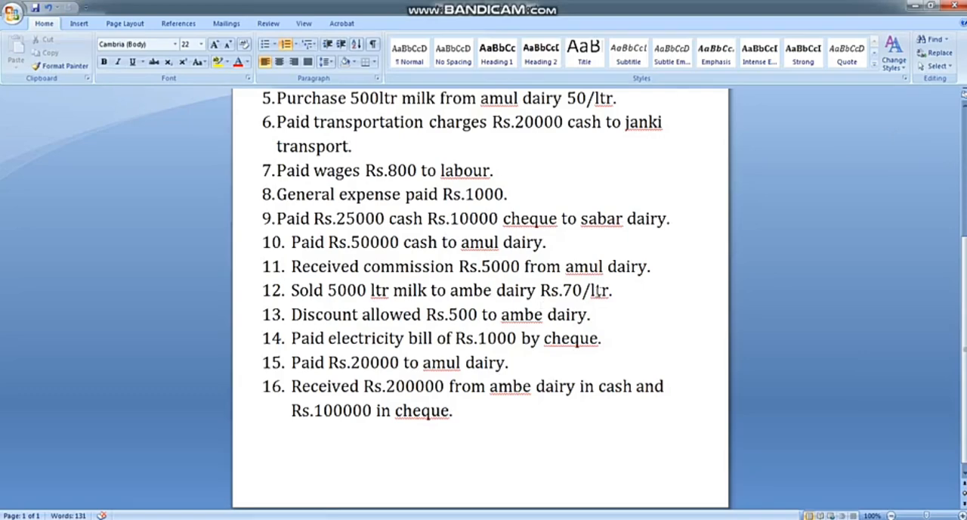
pyautogui.scroll(3, 574, 291)
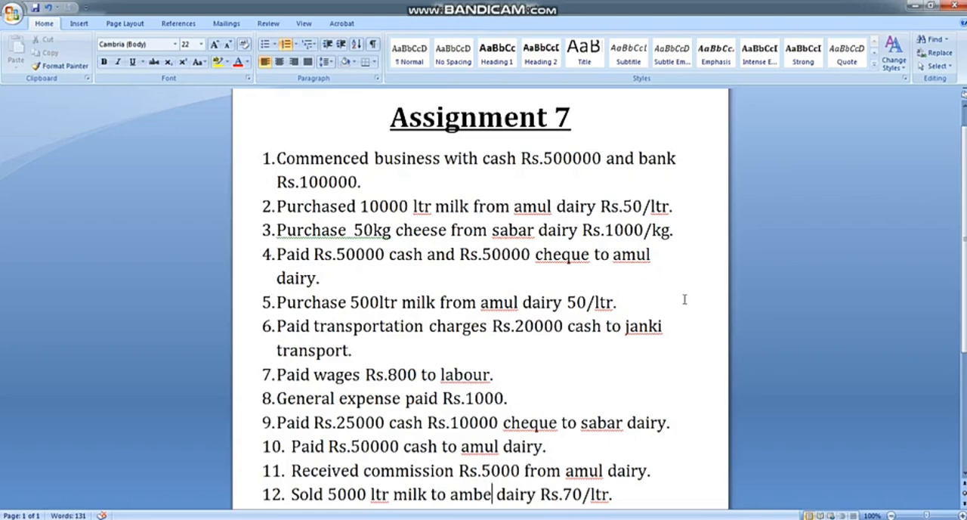
pyautogui.scroll(-3, 712, 301)
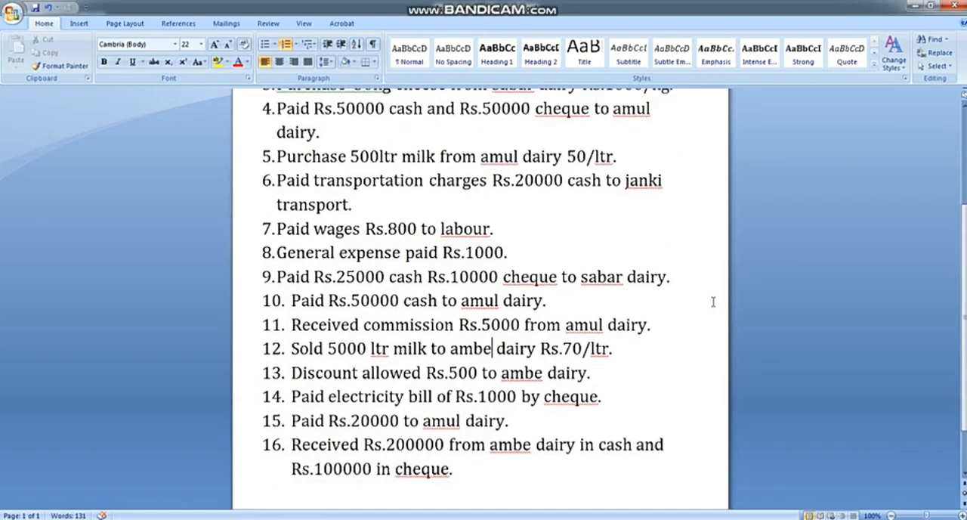
pyautogui.scroll(3, 713, 302)
pyautogui.scroll(-2, 713, 301)
pyautogui.scroll(-1, 712, 301)
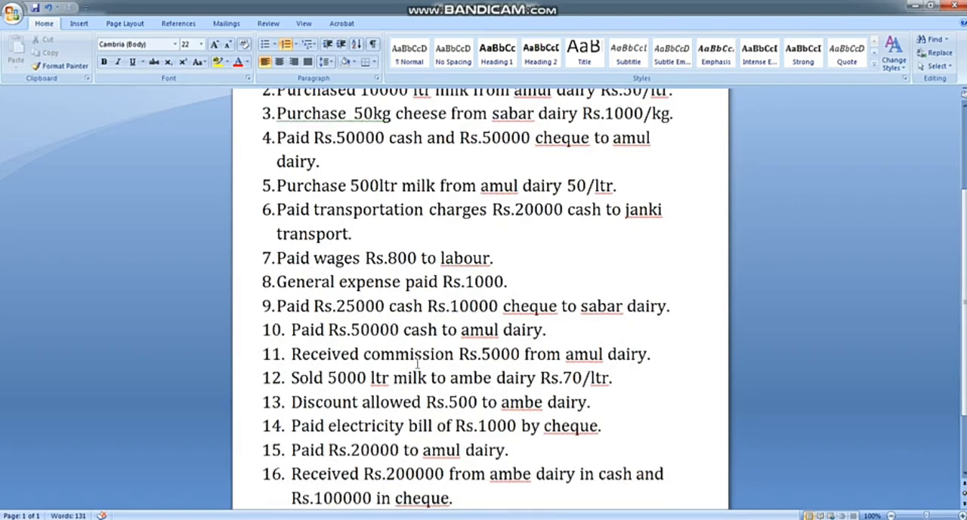
pyautogui.moveTo(271, 401); pyautogui.dragTo(607, 407)
pyautogui.click(605, 405)
pyautogui.click(267, 403)
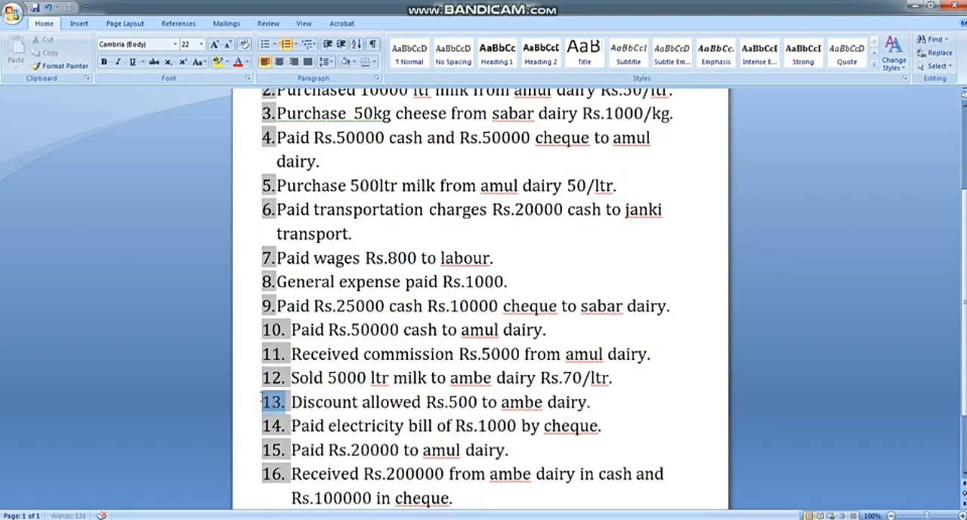
pyautogui.click(318, 403)
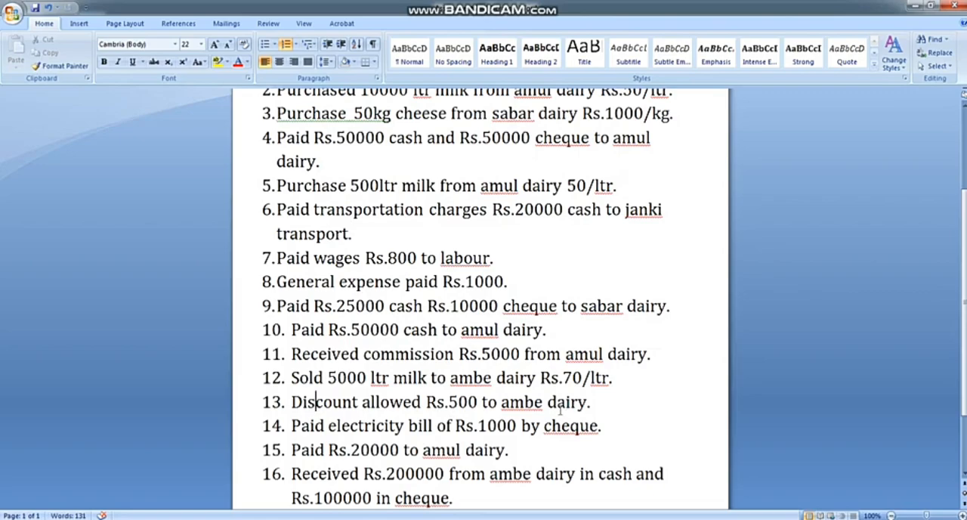
# Switch back to TallyPrime and open Display More Reports from the Gateway of Tally
pyautogui.hotkey('alt', 'Tab')
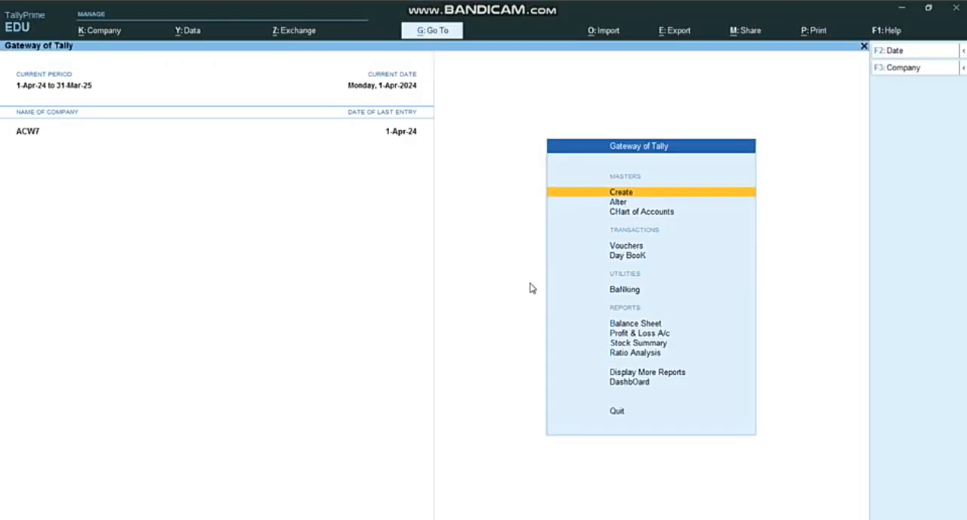
pyautogui.press('Down')
pyautogui.press('Down')
pyautogui.press('Down')
pyautogui.press('Down')
pyautogui.press('Down')
pyautogui.press('Down')
pyautogui.press('Down')
pyautogui.press('Down')
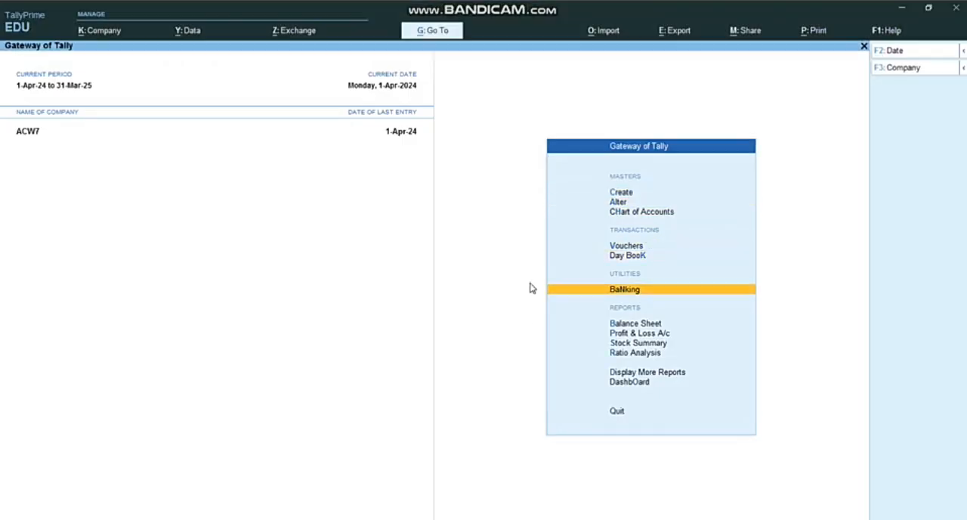
pyautogui.press('Down')
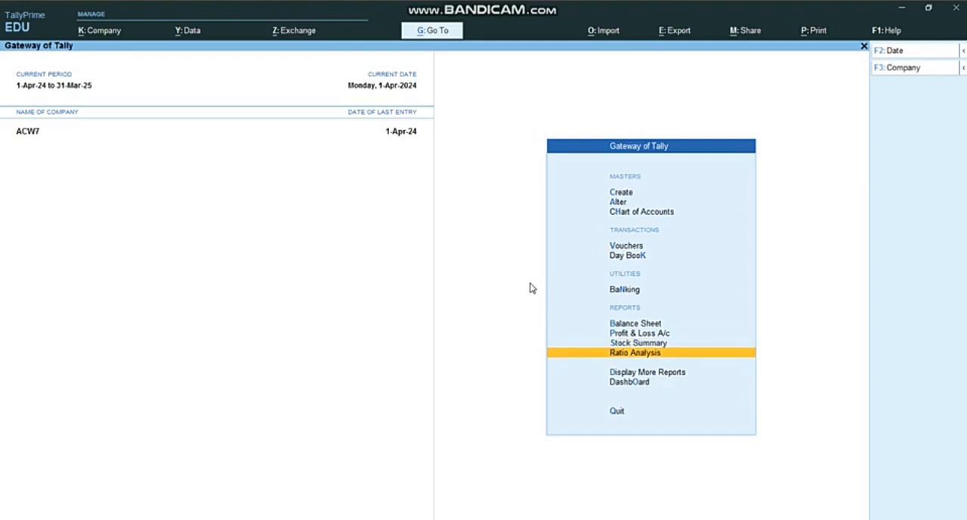
pyautogui.press('Up')
pyautogui.press('Down')
pyautogui.press('Down')
pyautogui.press('Up')
pyautogui.press('Up')
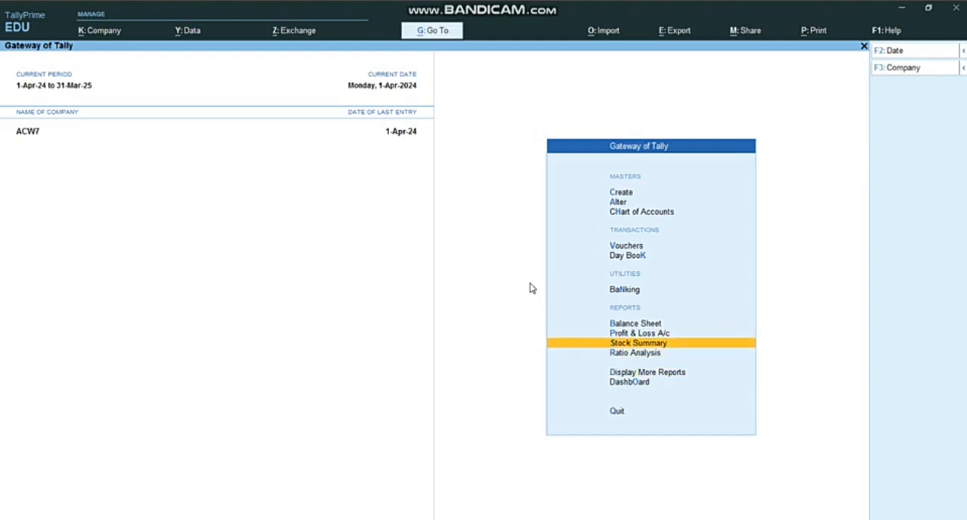
pyautogui.press('Down')
pyautogui.press('Down')
pyautogui.press('Return')
# Open the Ledger report under Account Books and review the vouchers for Ambe Dairy
pyautogui.press('Down')
pyautogui.press('Down')
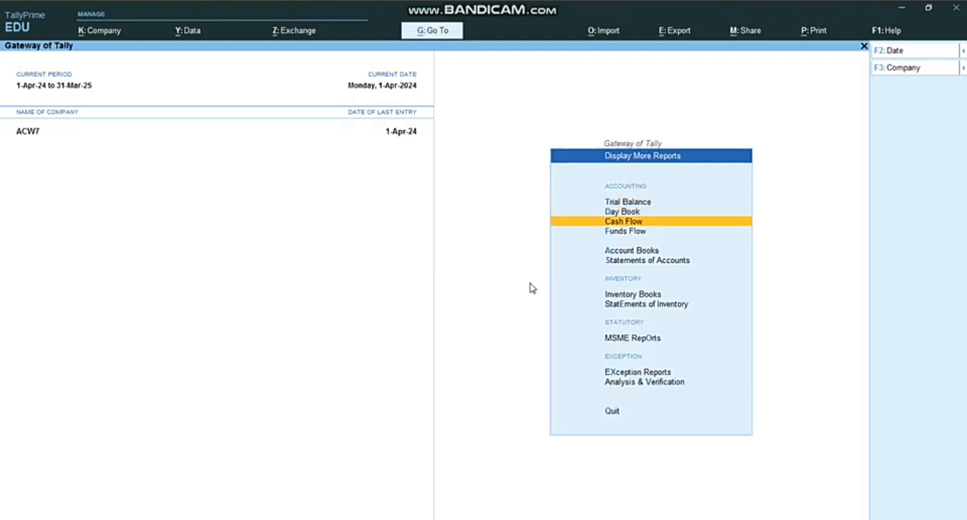
pyautogui.press('Down')
pyautogui.press('Down')
pyautogui.press('Return')
pyautogui.press('Down')
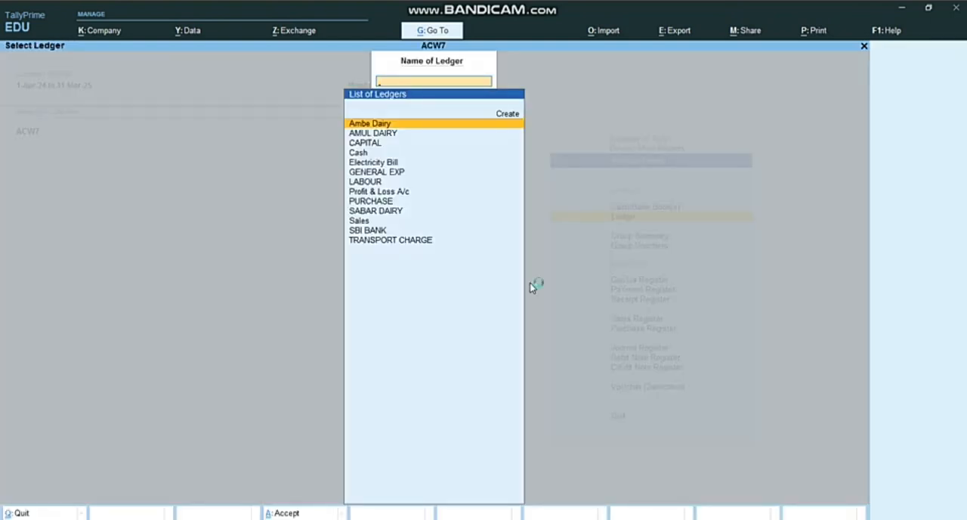
pyautogui.press('Return')
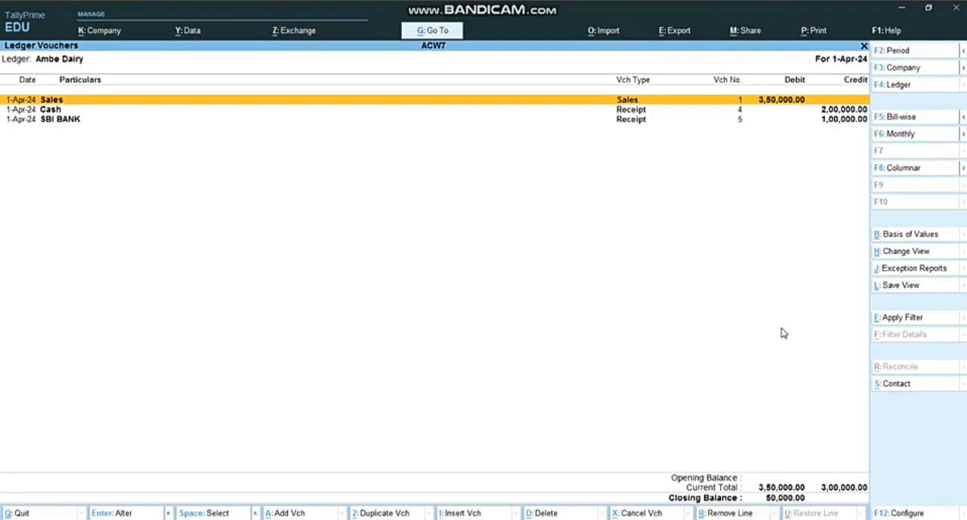
# Review the ledger vouchers for AMUL DAIRY, CAPITAL and Cash in turn
pyautogui.press('F4')
pyautogui.press('Down')
pyautogui.press('Return')
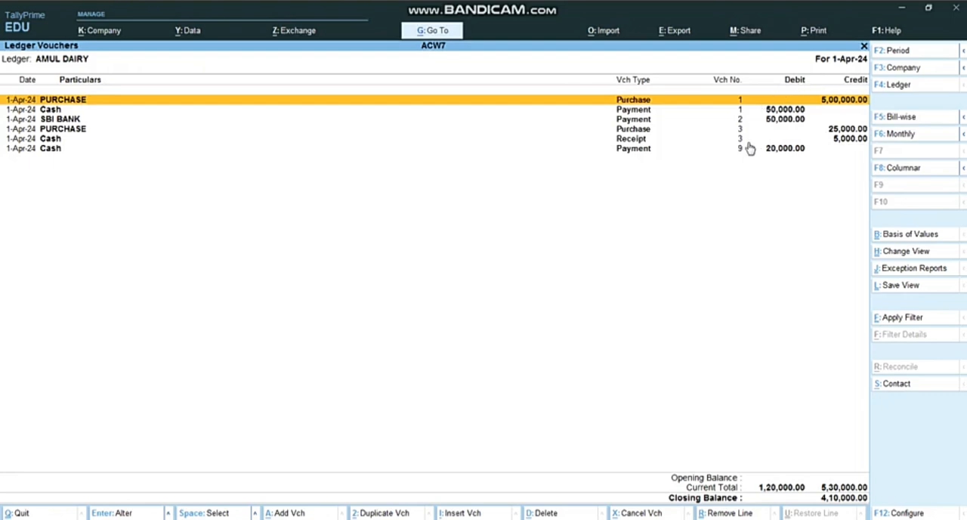
pyautogui.press('F4')
pyautogui.press('Down')
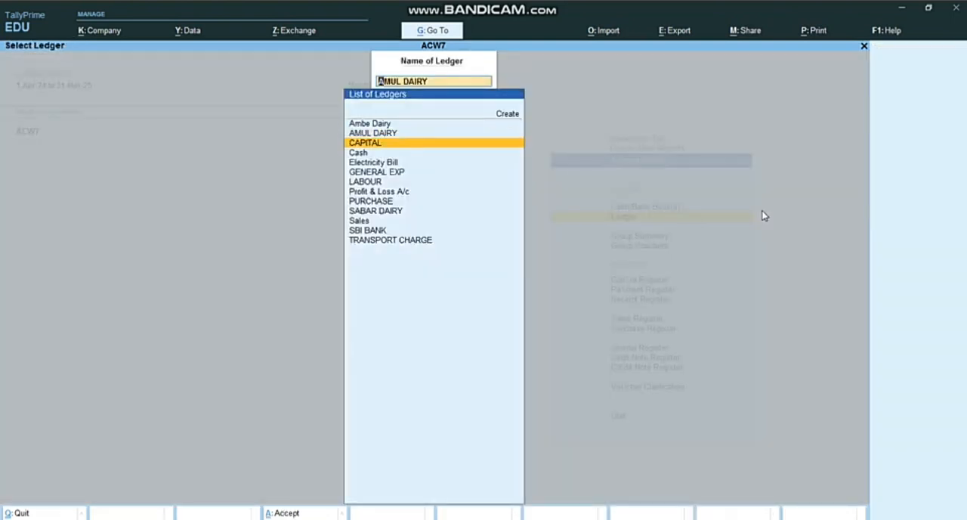
pyautogui.press('Return')
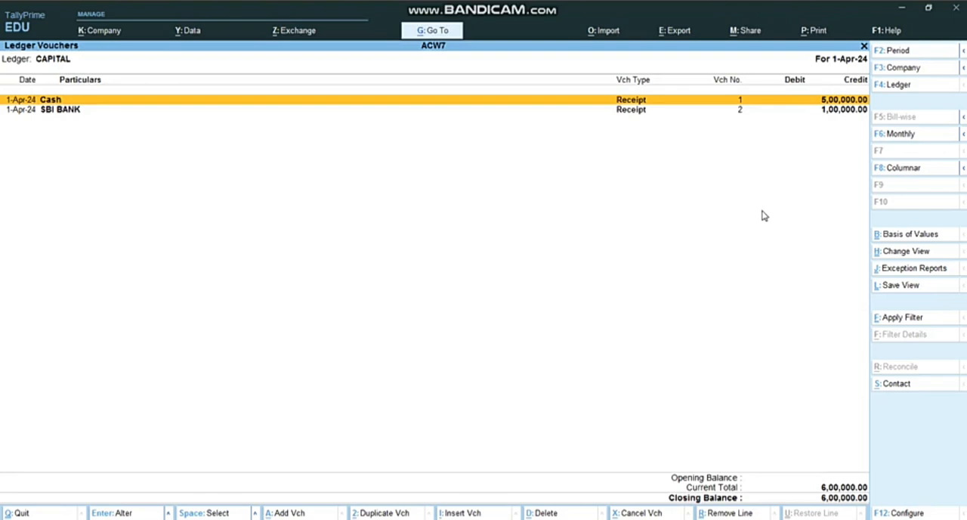
pyautogui.press('F4')
pyautogui.press('Down')
pyautogui.press('Return')
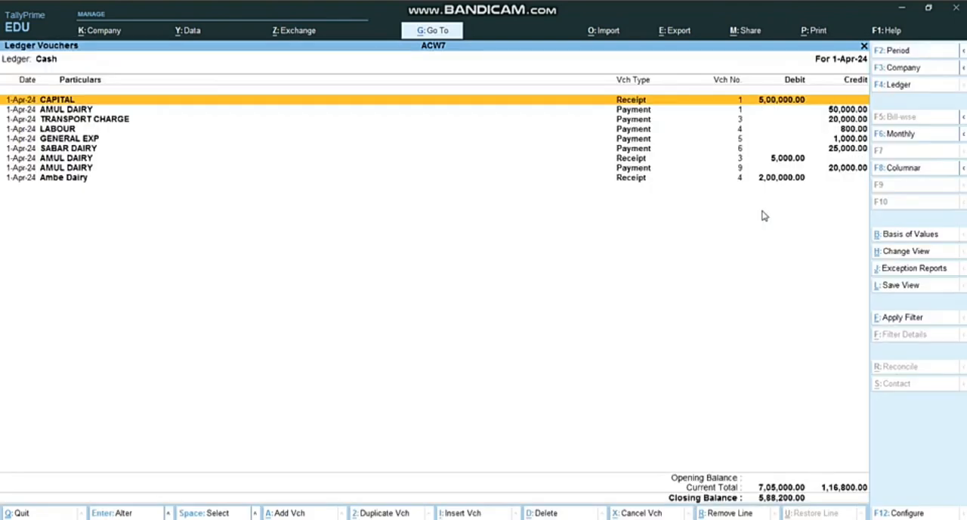
# Review the ledger vouchers for Electricity Bill, GENERAL EXP and LABOUR in turn
pyautogui.press('F4')
pyautogui.press('Down')
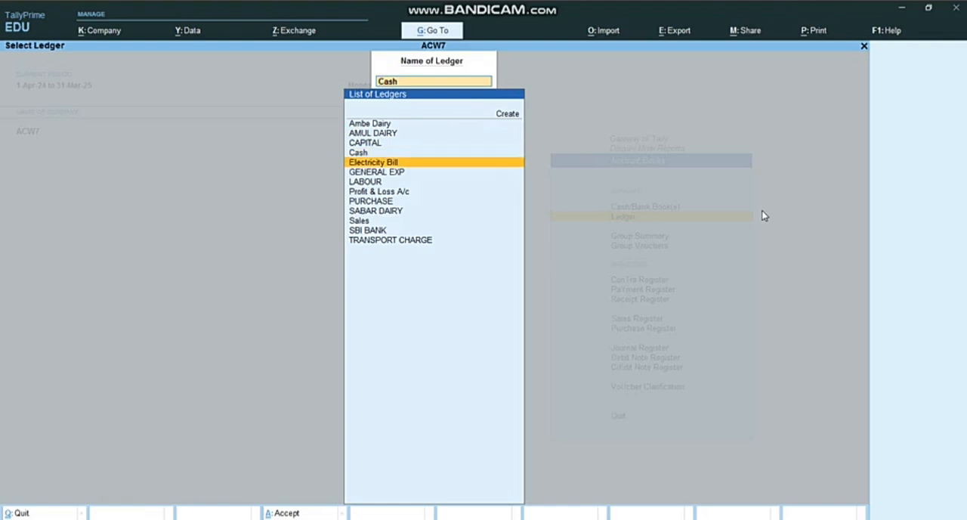
pyautogui.press('Return')
pyautogui.press('F4')
pyautogui.press('Down')
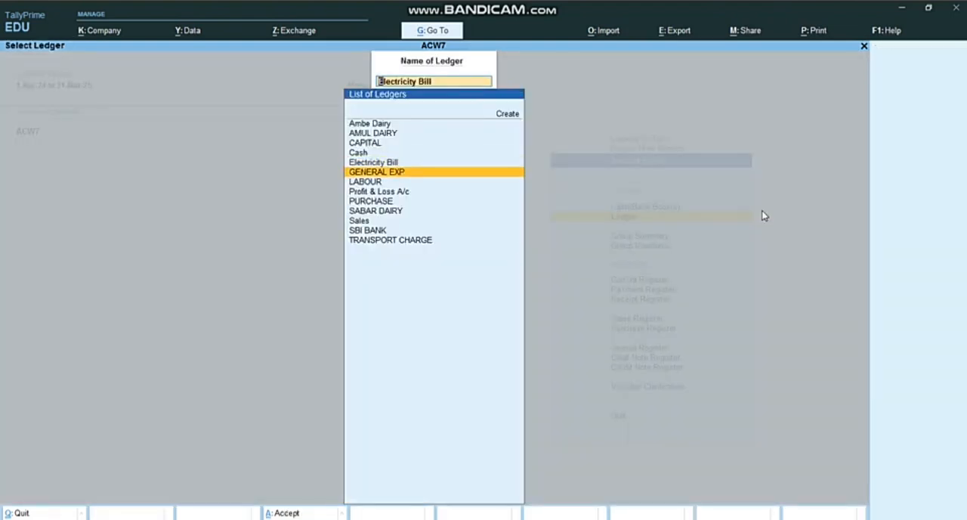
pyautogui.press('Return')
pyautogui.press('F4')
pyautogui.press('Down')
pyautogui.press('Return')
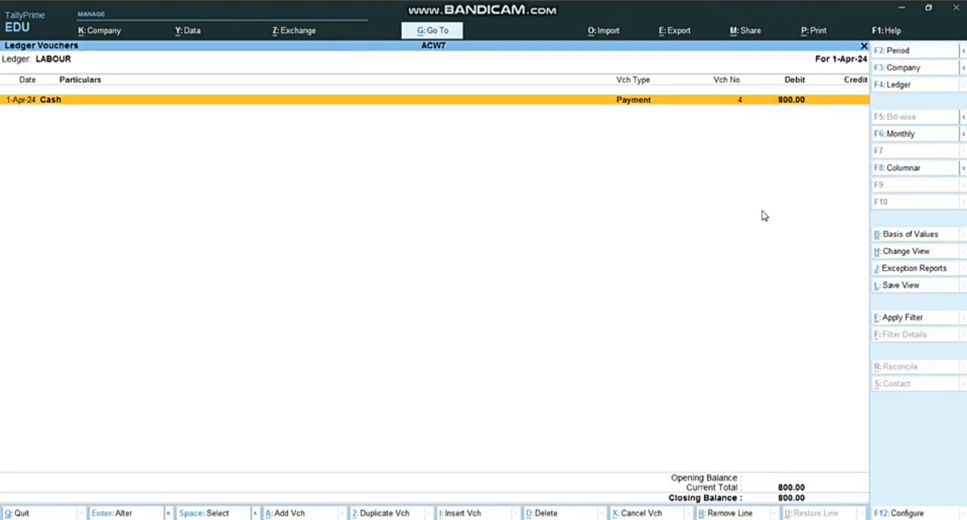
# Skip the Profit & Loss A/c and review the ledger vouchers for PURCHASE and SABAR DAIRY
pyautogui.press('F4')
pyautogui.press('Down')
pyautogui.press('Down')
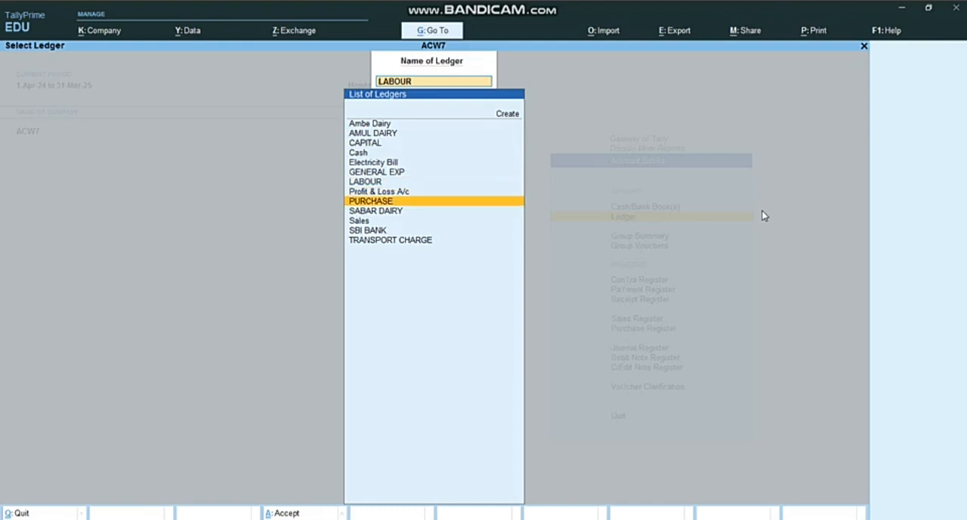
pyautogui.press('Return')
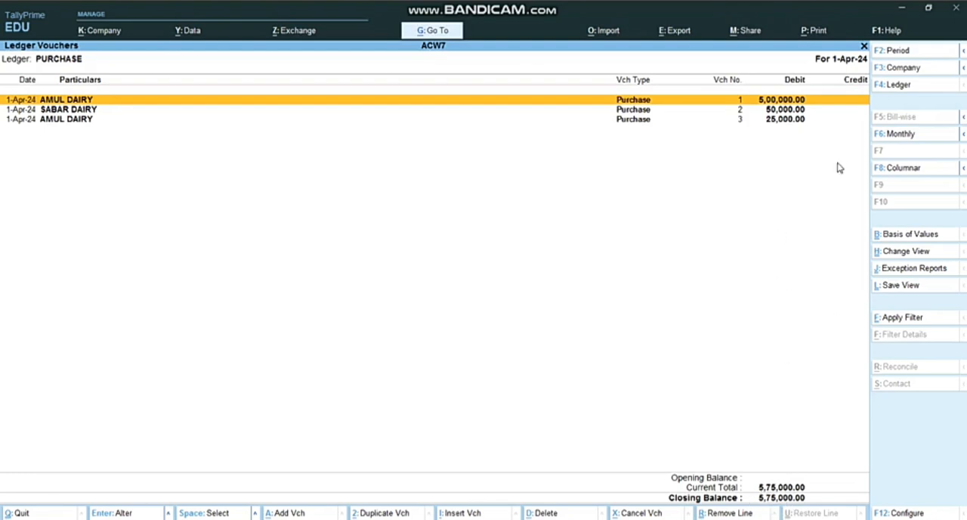
pyautogui.press('F4')
pyautogui.press('Down')
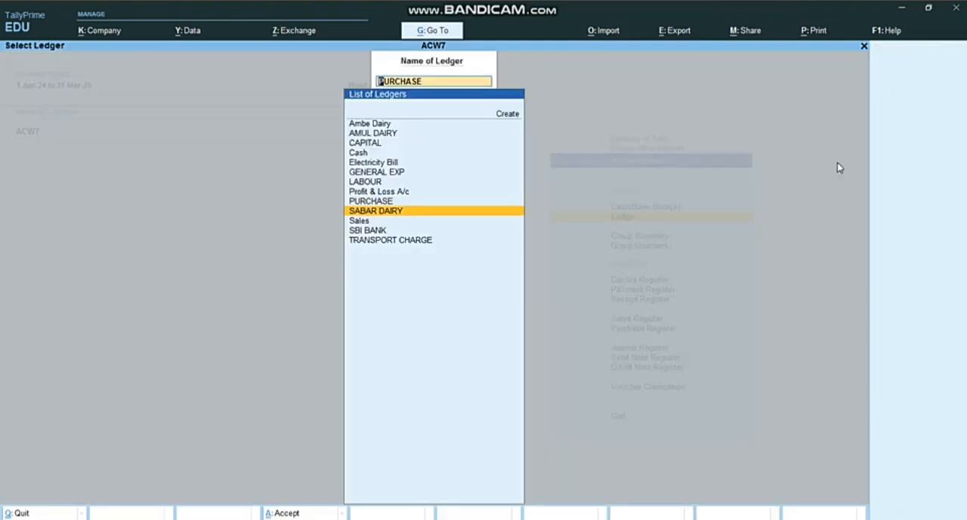
pyautogui.press('Return')
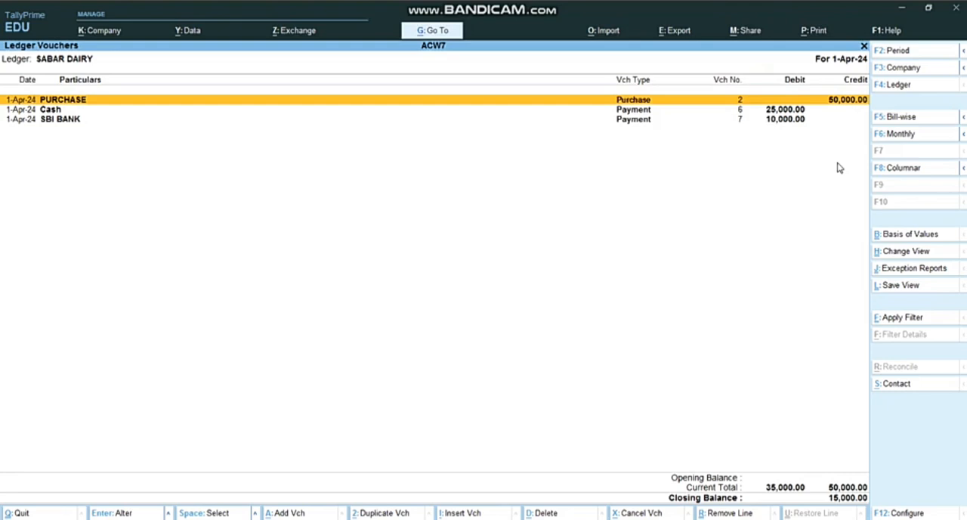
# Review the ledger vouchers for Sales, SBI BANK and TRANSPORT CHARGE in turn
pyautogui.press('F4')
pyautogui.press('Down')
pyautogui.press('Return')
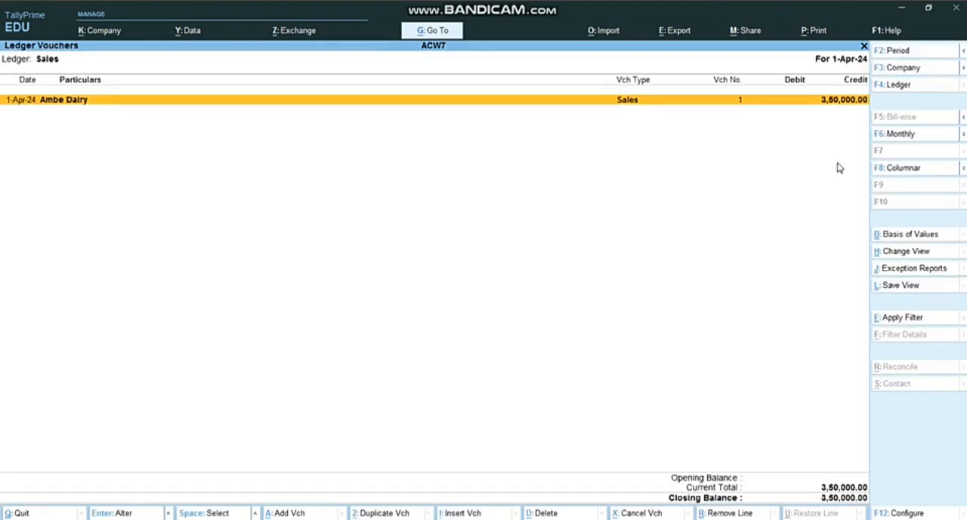
pyautogui.press('F4')
pyautogui.press('Down')
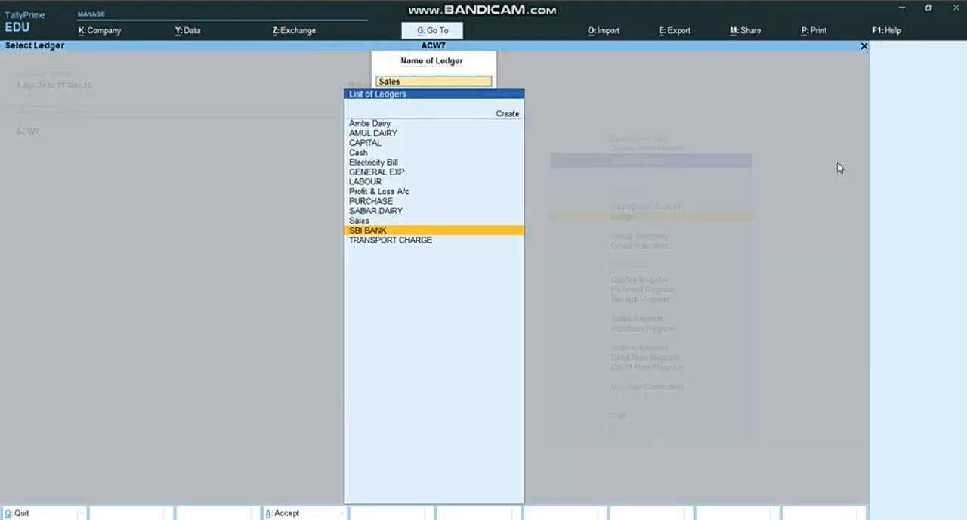
pyautogui.press('Return')
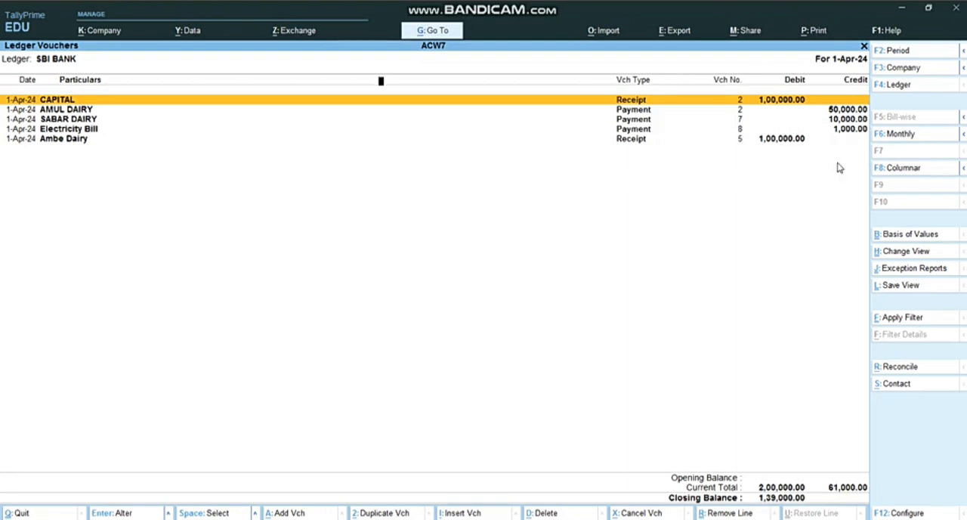
pyautogui.press('F4')
pyautogui.press('Down')
pyautogui.press('Return')
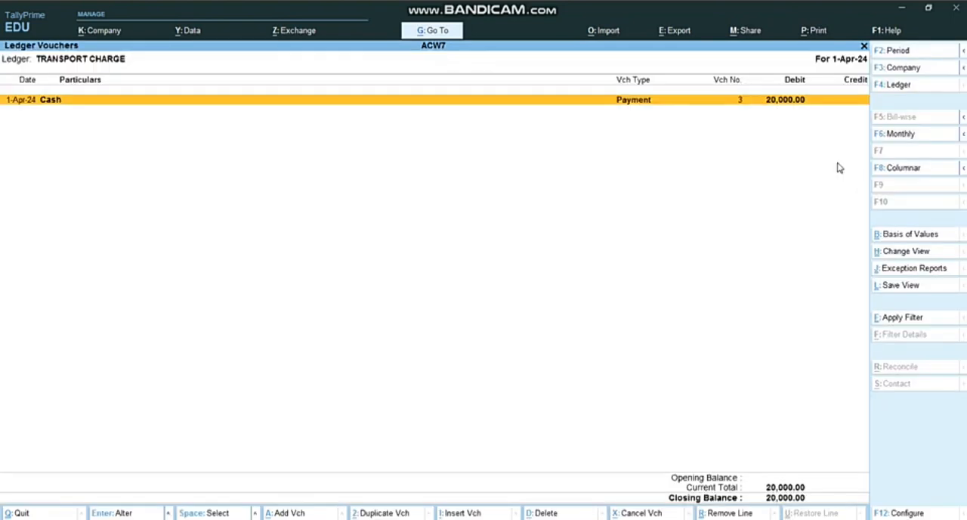
# Close the ledger reports, return to the Gateway of Tally, and move to Stock Summary among the reports
pyautogui.press('Escape')
pyautogui.press('Escape')
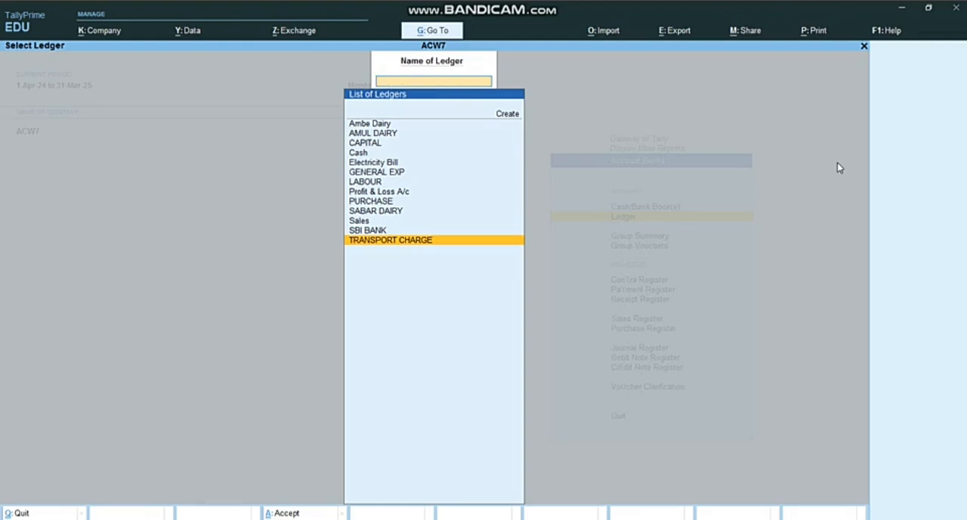
pyautogui.press('Escape')
pyautogui.press('Escape')
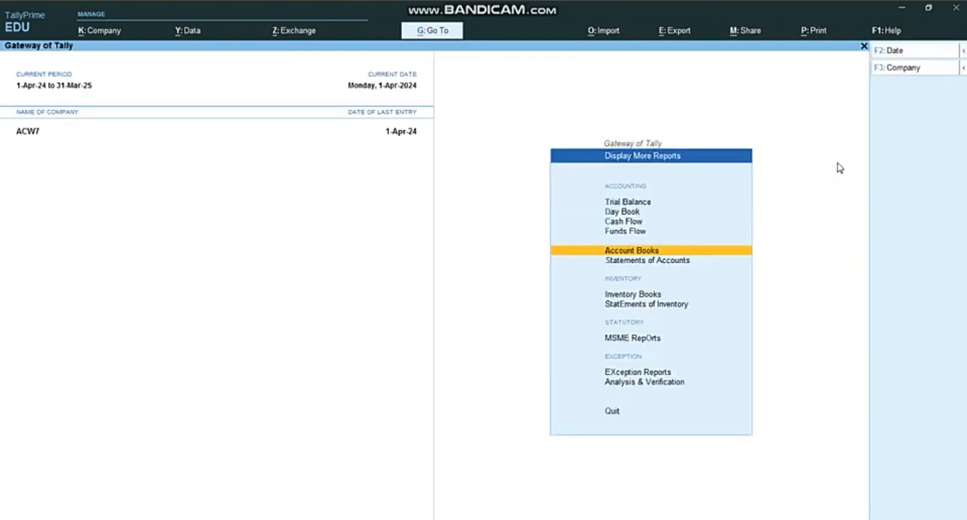
pyautogui.press('Escape')
pyautogui.press('Up')
pyautogui.press('Up')
pyautogui.press('Up')
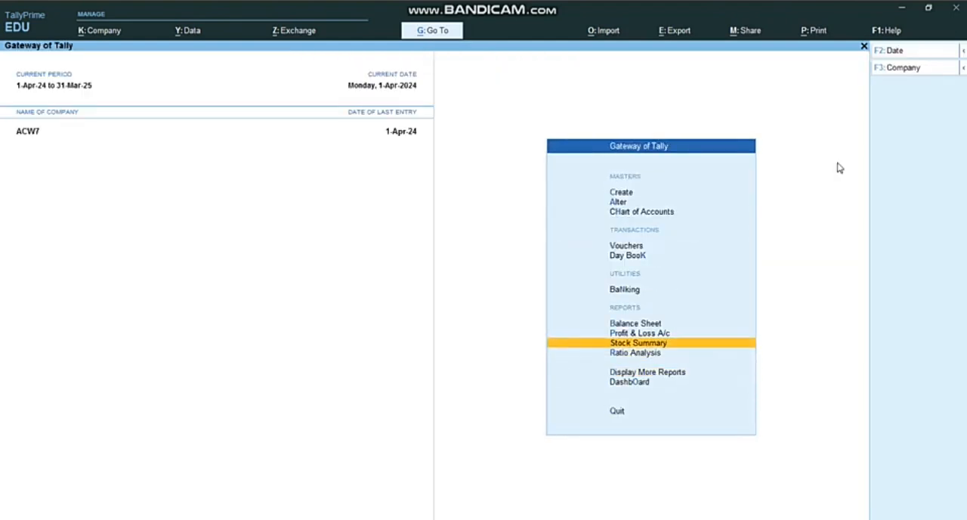